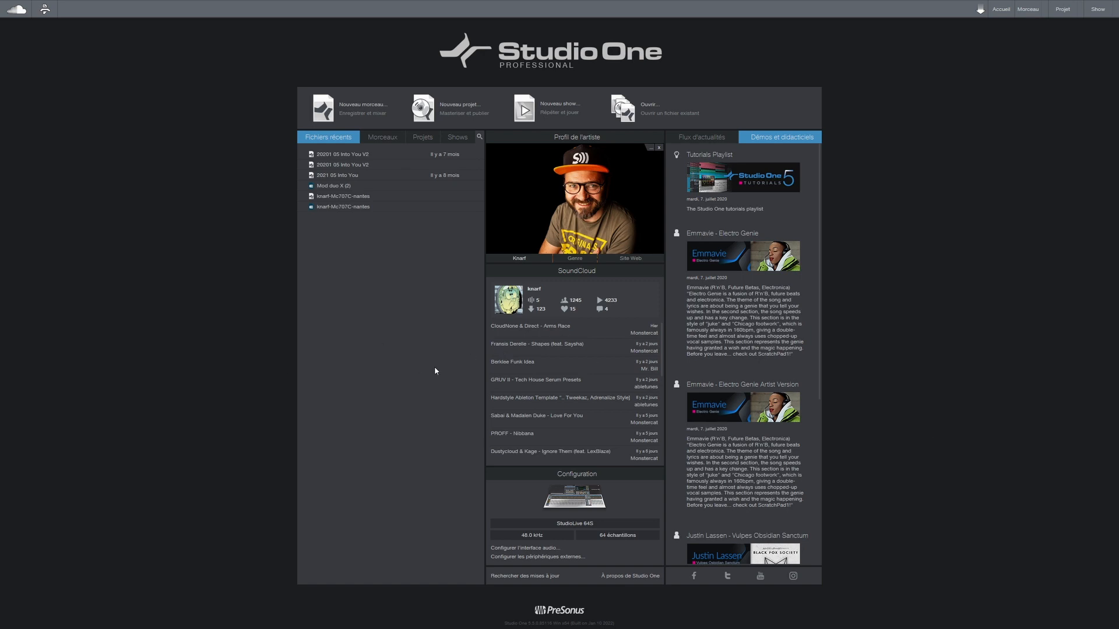
Step: Create a new empty song (Morceau vide) with a 48.0 kHz sample rate and 24 Bit resolution
{"action": "left_click", "coordinate": [702, 138]}
{"action": "left_click", "coordinate": [780, 138]}
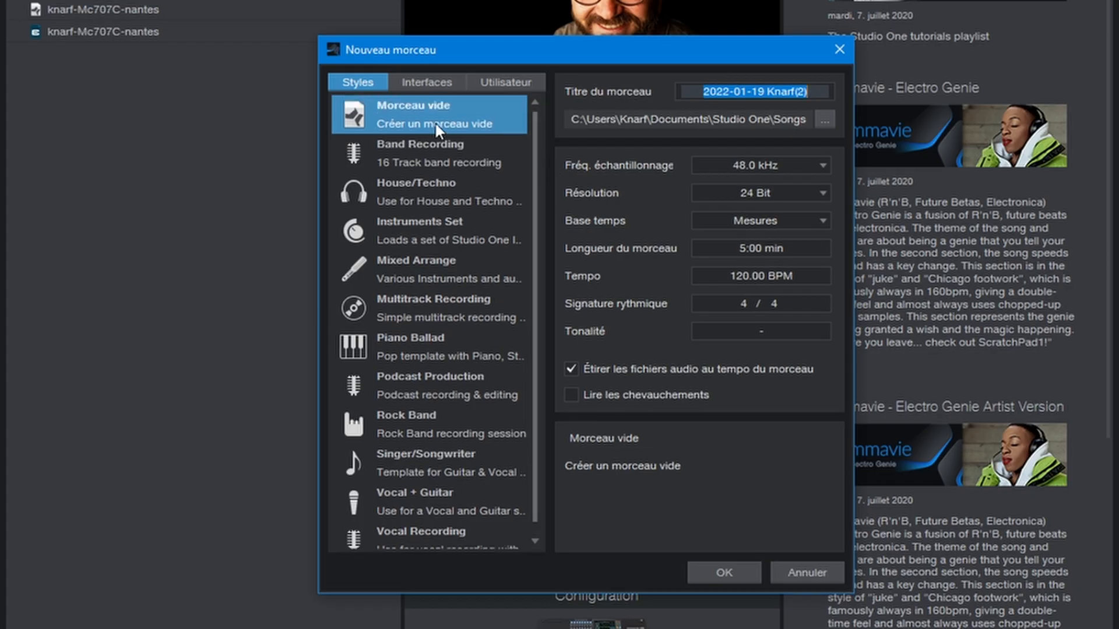
{"action": "left_click", "coordinate": [792, 192]}
{"action": "left_click", "coordinate": [792, 192]}
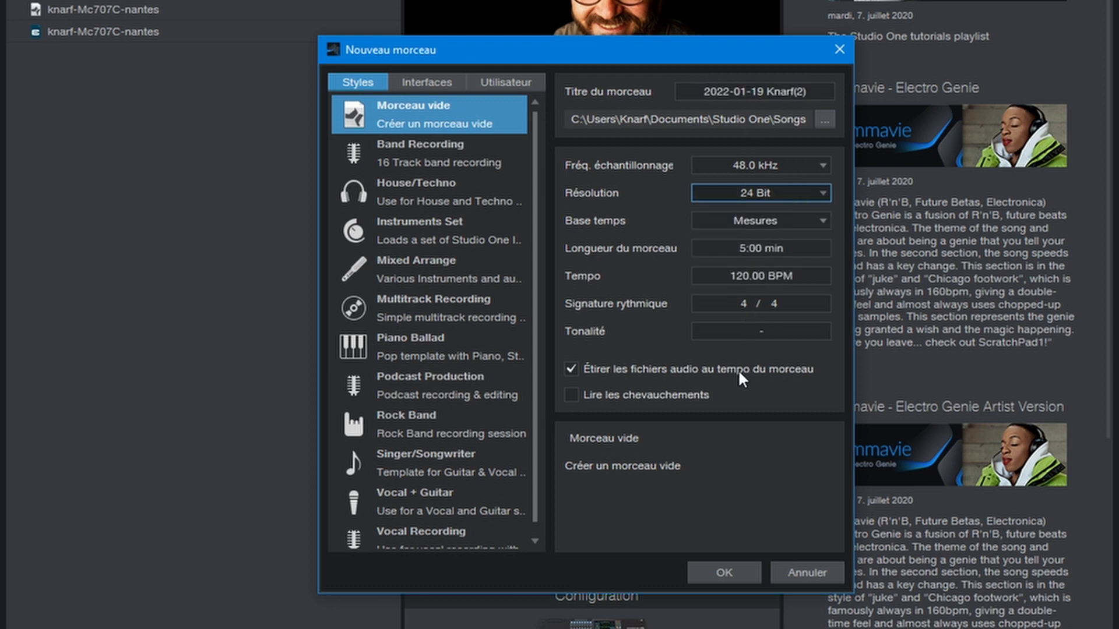
{"action": "left_click", "coordinate": [724, 573]}
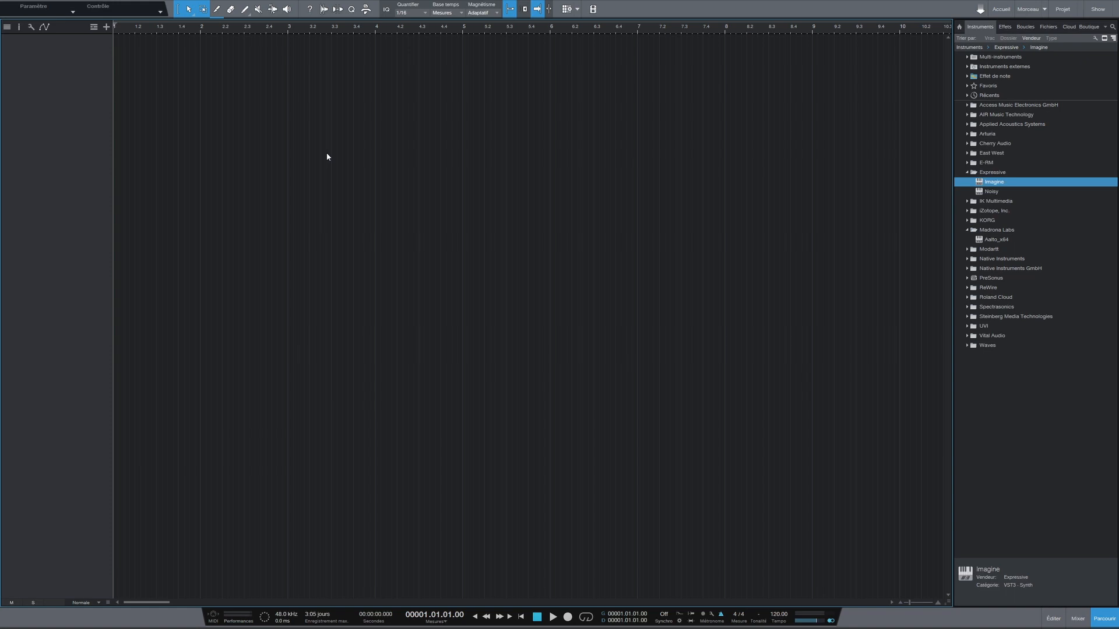
Step: Start adding one track, name it with the artist's name, and keep Audio as its type after checking the other types
{"action": "key", "text": "t"}
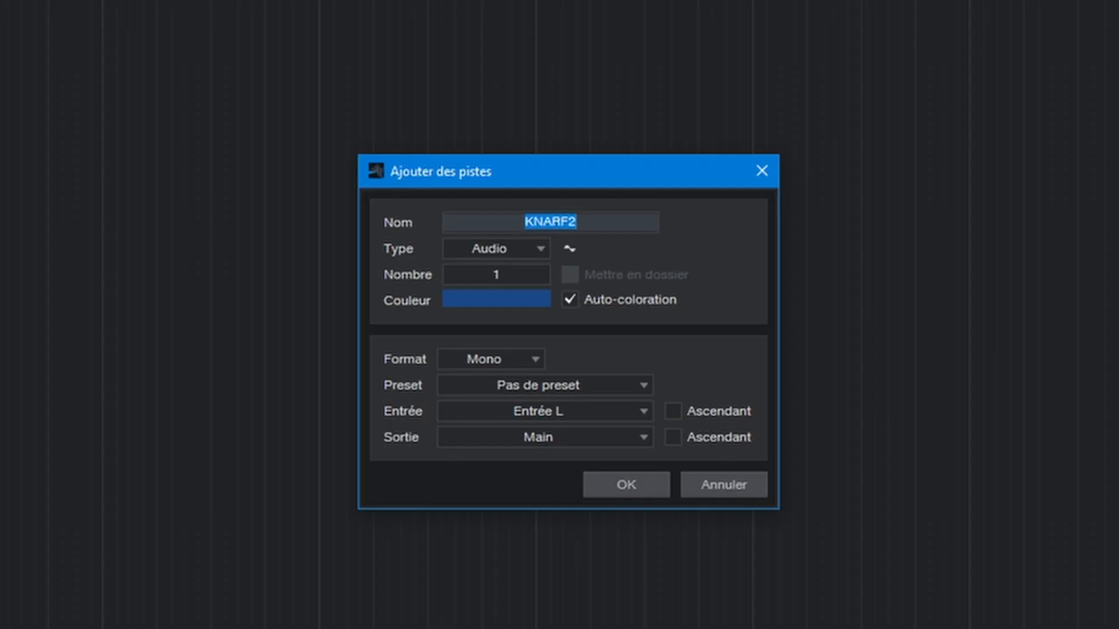
{"action": "type", "text": "KNARF"}
{"action": "left_click", "coordinate": [536, 250]}
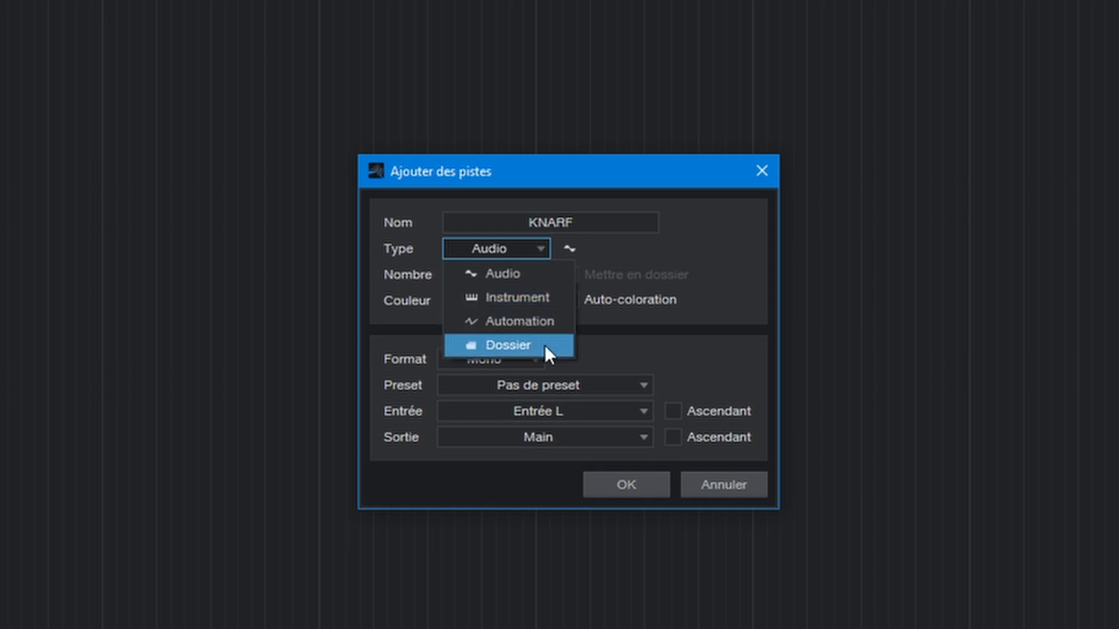
{"action": "left_click", "coordinate": [527, 275]}
{"action": "left_click", "coordinate": [520, 357]}
{"action": "left_click", "coordinate": [520, 357]}
Step: Browse the preset folders and inputs, keep no preset and Entrée L, and create the mono track
{"action": "left_click", "coordinate": [637, 385]}
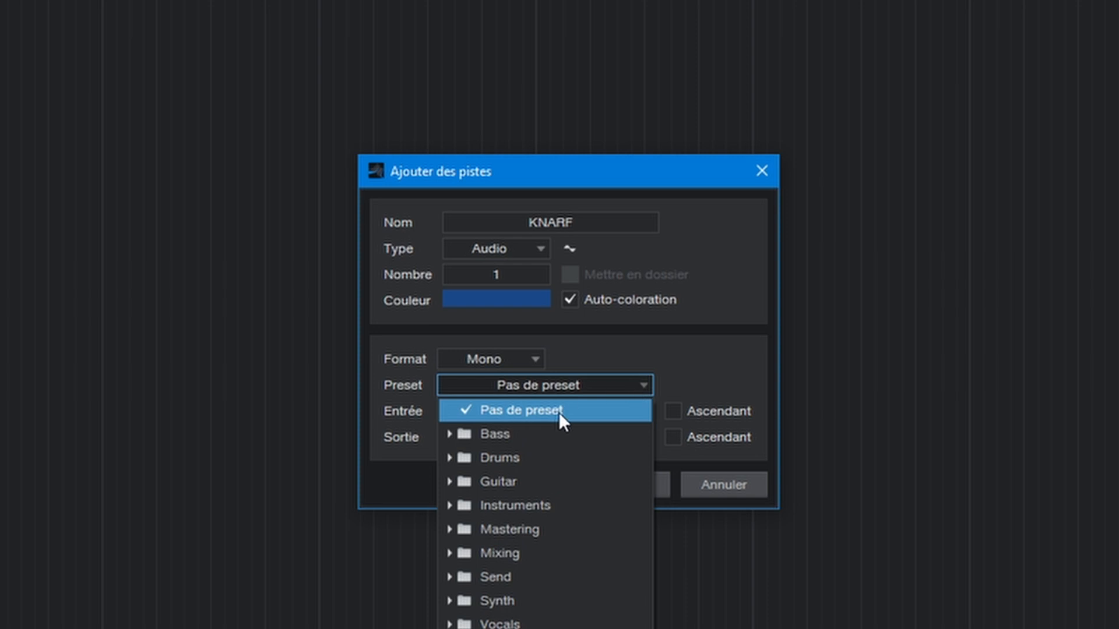
{"action": "left_click", "coordinate": [512, 507]}
{"action": "left_click", "coordinate": [489, 482]}
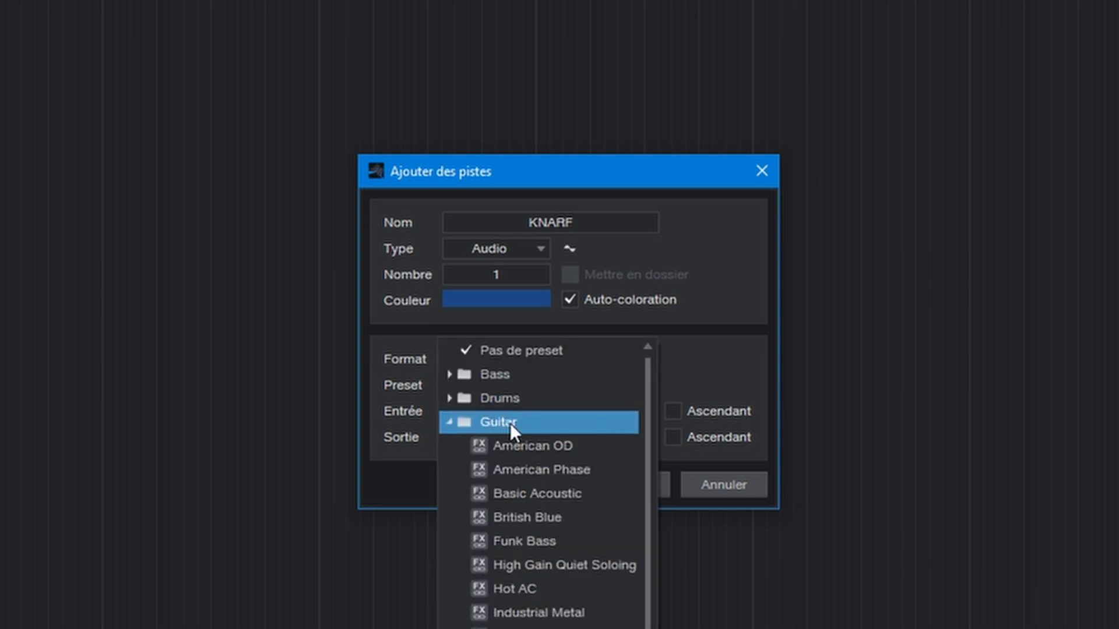
{"action": "left_click", "coordinate": [728, 379]}
{"action": "left_click", "coordinate": [559, 411]}
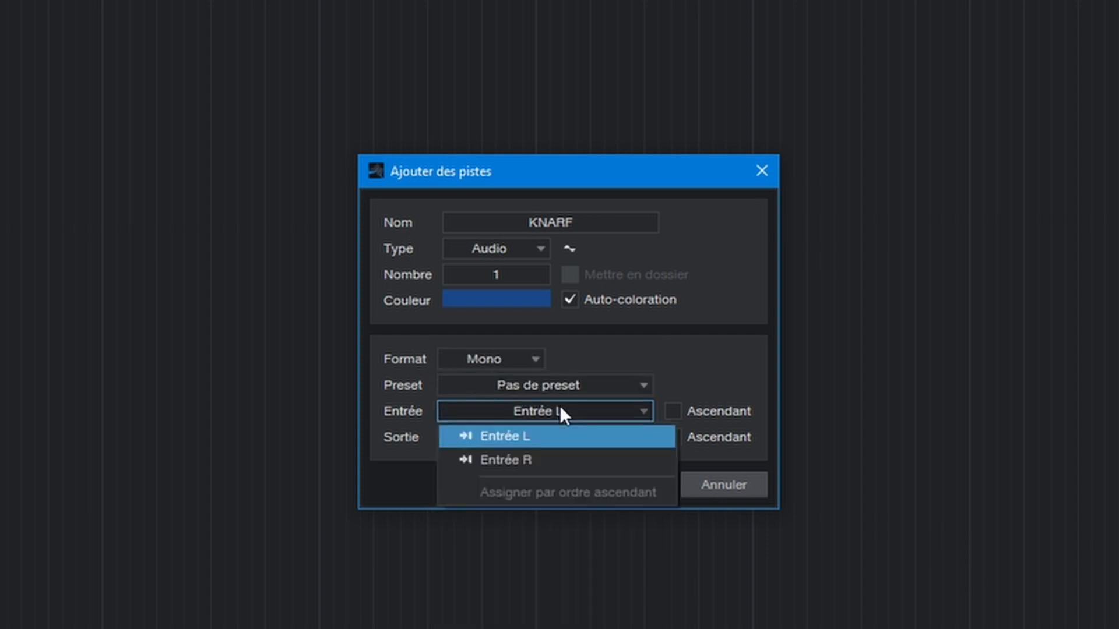
{"action": "left_click", "coordinate": [689, 374]}
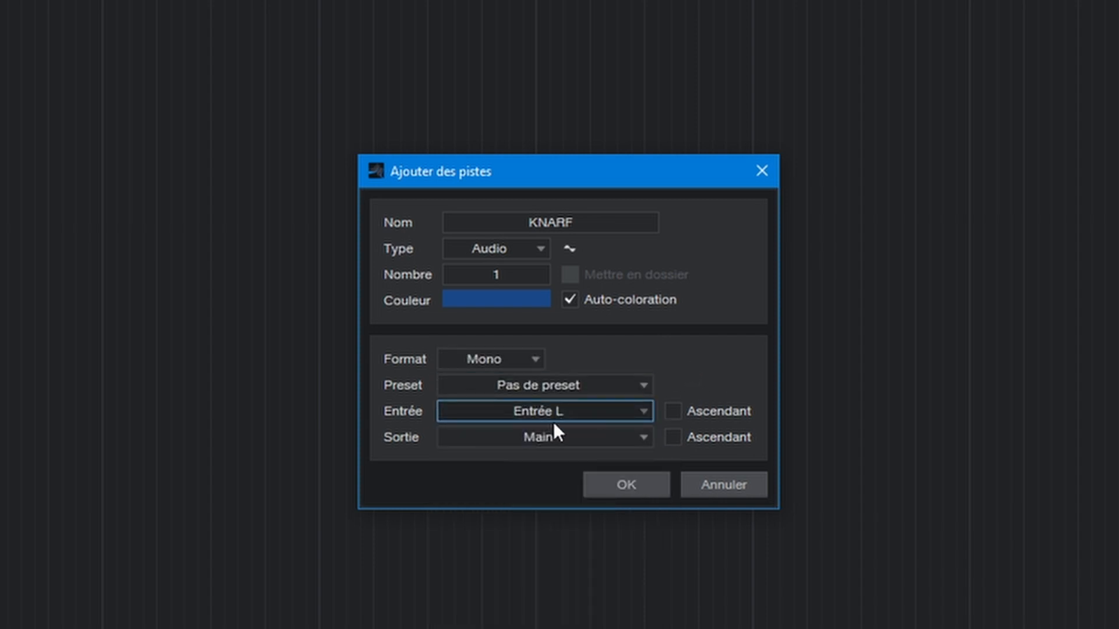
{"action": "left_click", "coordinate": [623, 483]}
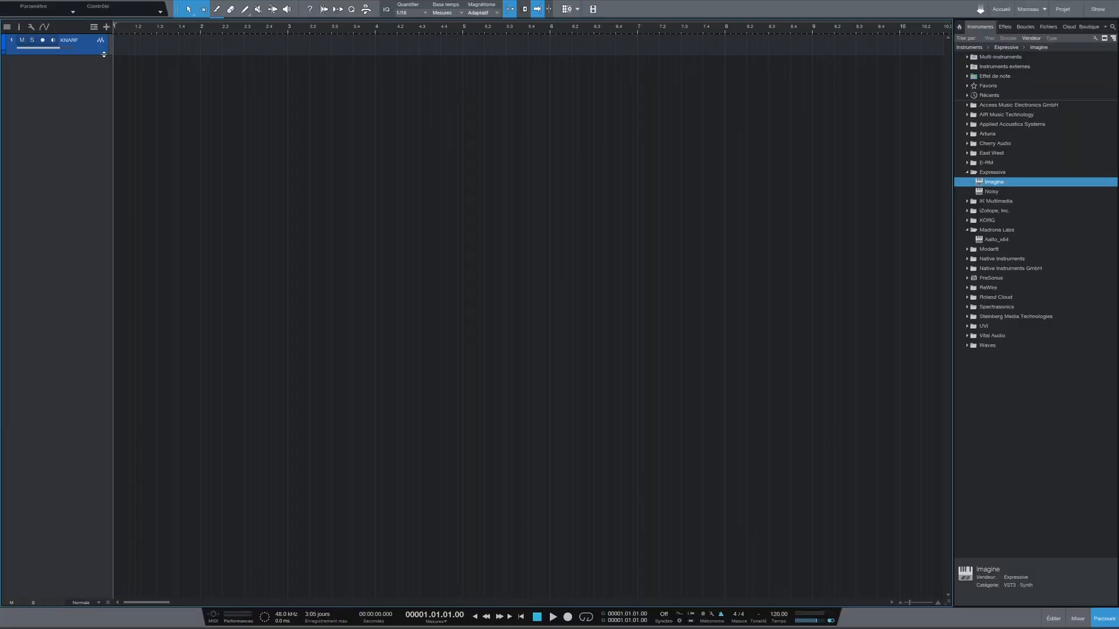
Step: Enlarge the audio track's height and show the track inspector
{"action": "left_click_drag", "start_coordinate": [104, 119], "coordinate": [103, 238]}
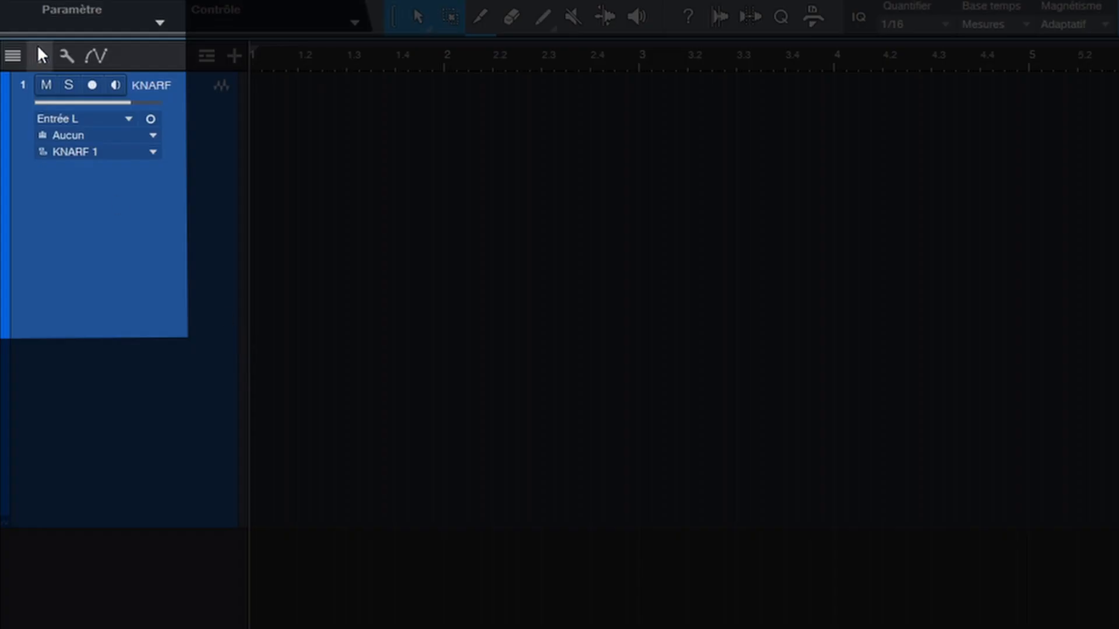
{"action": "left_click", "coordinate": [19, 26]}
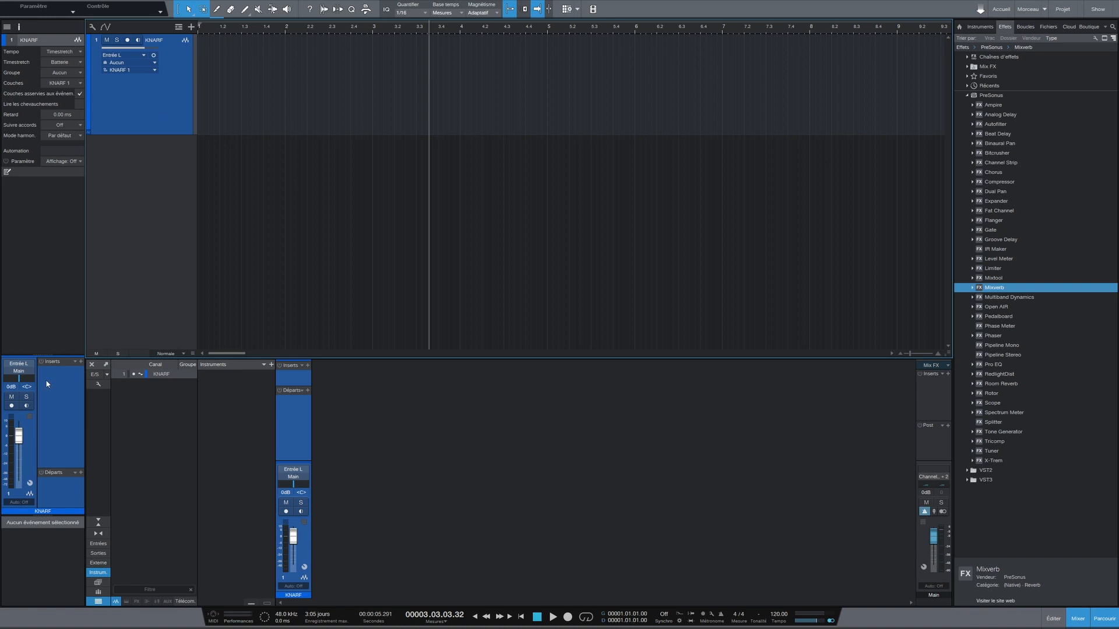
Step: In the audio I/O configuration reached from the track's input choices, add one mono input and seven stereo inputs
{"action": "left_click", "coordinate": [23, 364]}
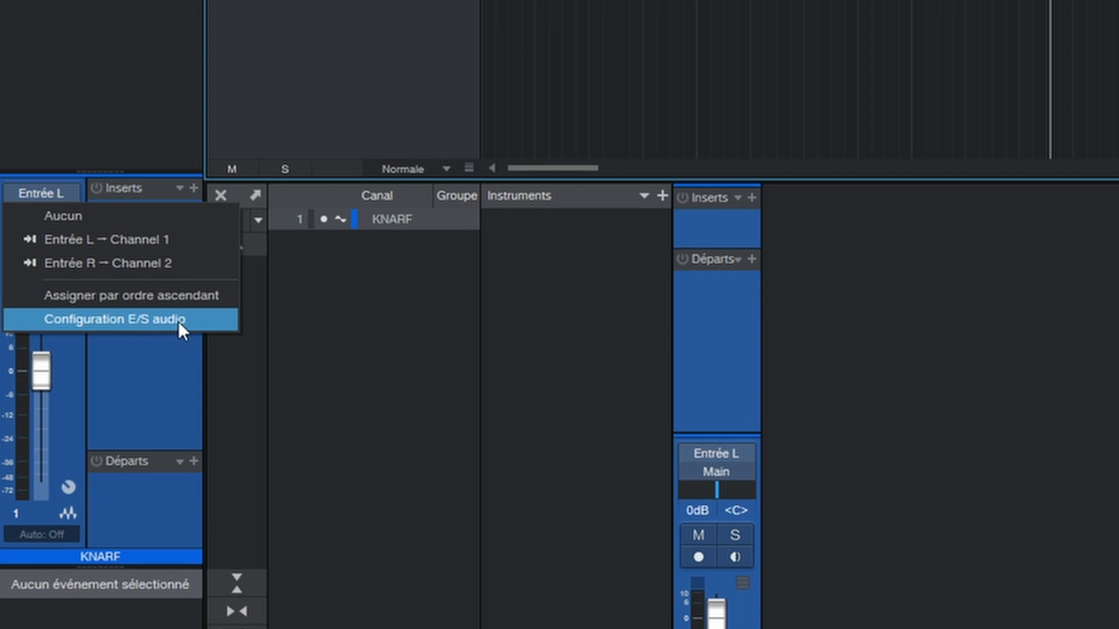
{"action": "left_click", "coordinate": [194, 321]}
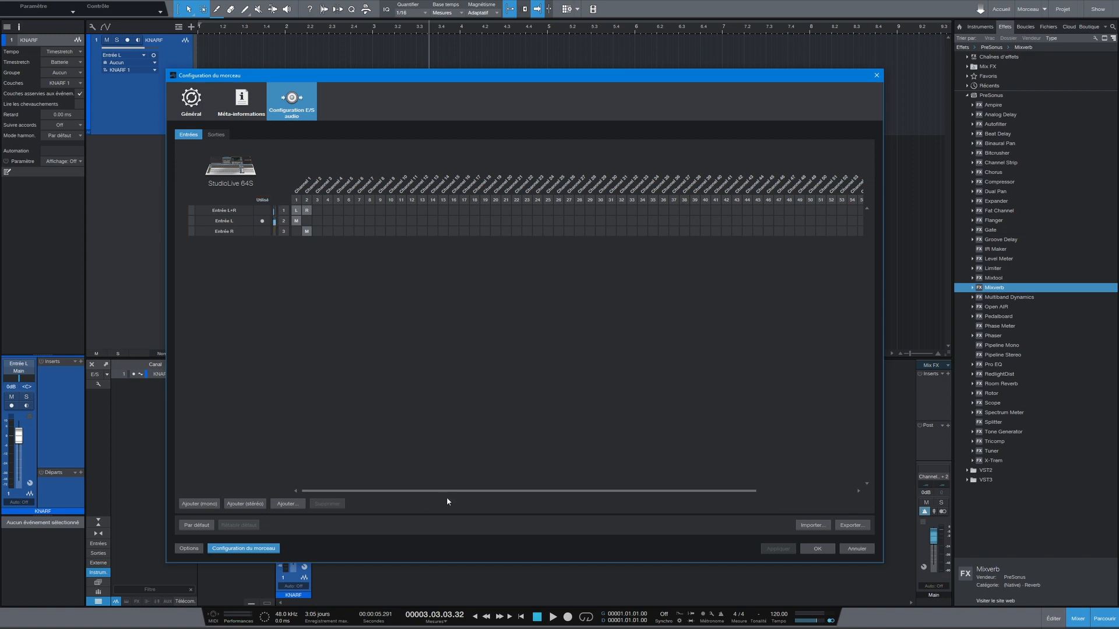
{"action": "left_click_drag", "start_coordinate": [458, 491], "coordinate": [408, 490]}
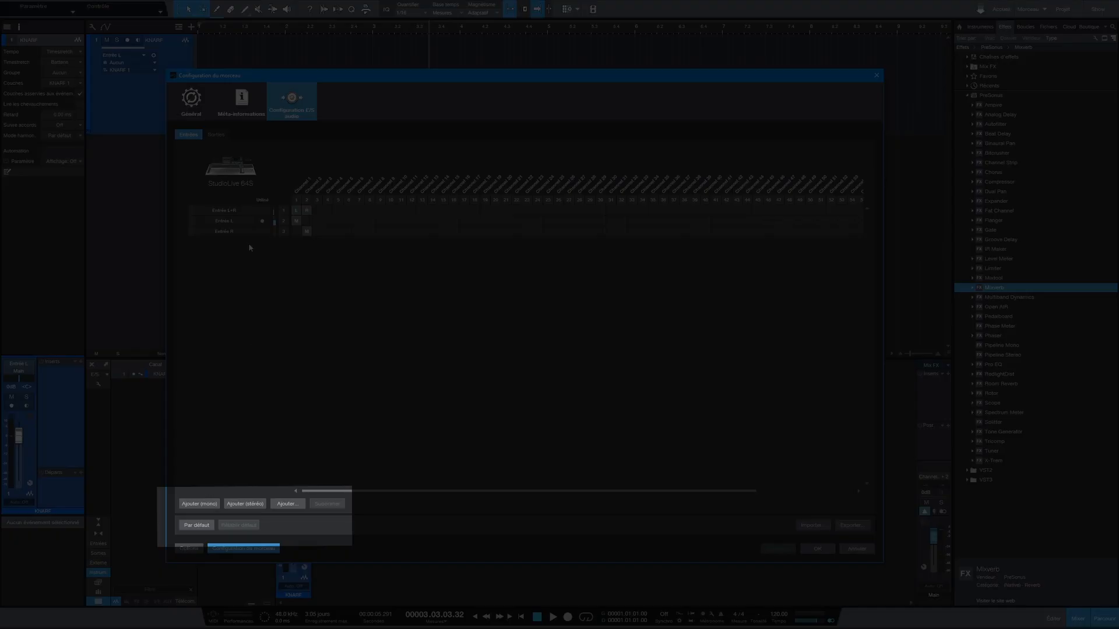
{"action": "left_click", "coordinate": [200, 507]}
{"action": "left_click", "coordinate": [244, 504]}
{"action": "left_click", "coordinate": [245, 504]}
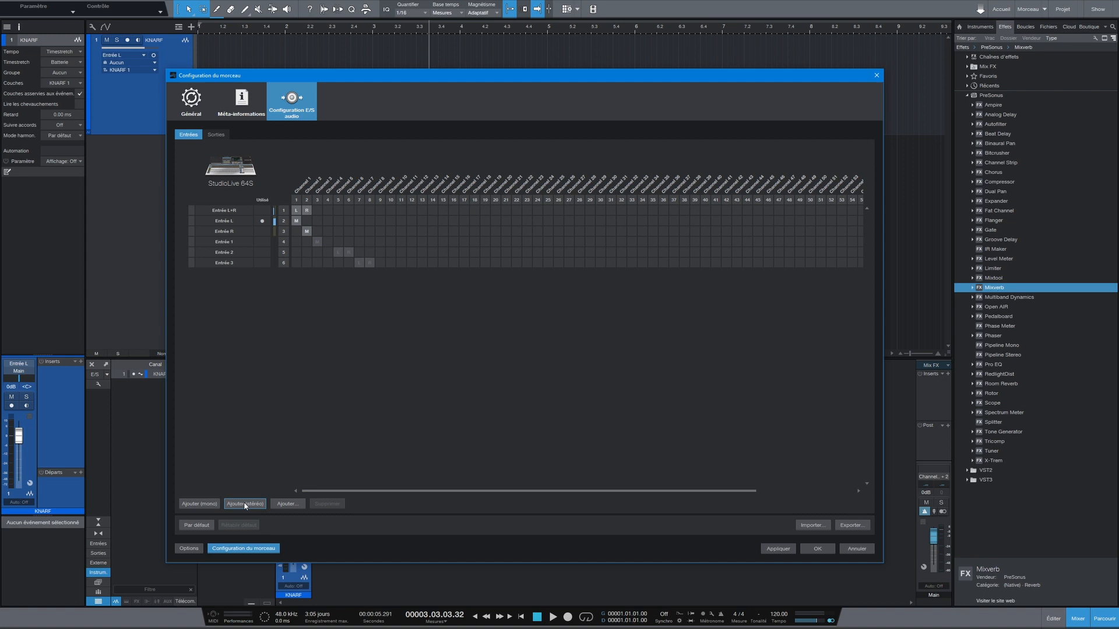
{"action": "left_click", "coordinate": [244, 504]}
{"action": "left_click", "coordinate": [245, 504]}
{"action": "left_click", "coordinate": [245, 504]}
{"action": "left_click", "coordinate": [245, 505]}
{"action": "left_click", "coordinate": [245, 505]}
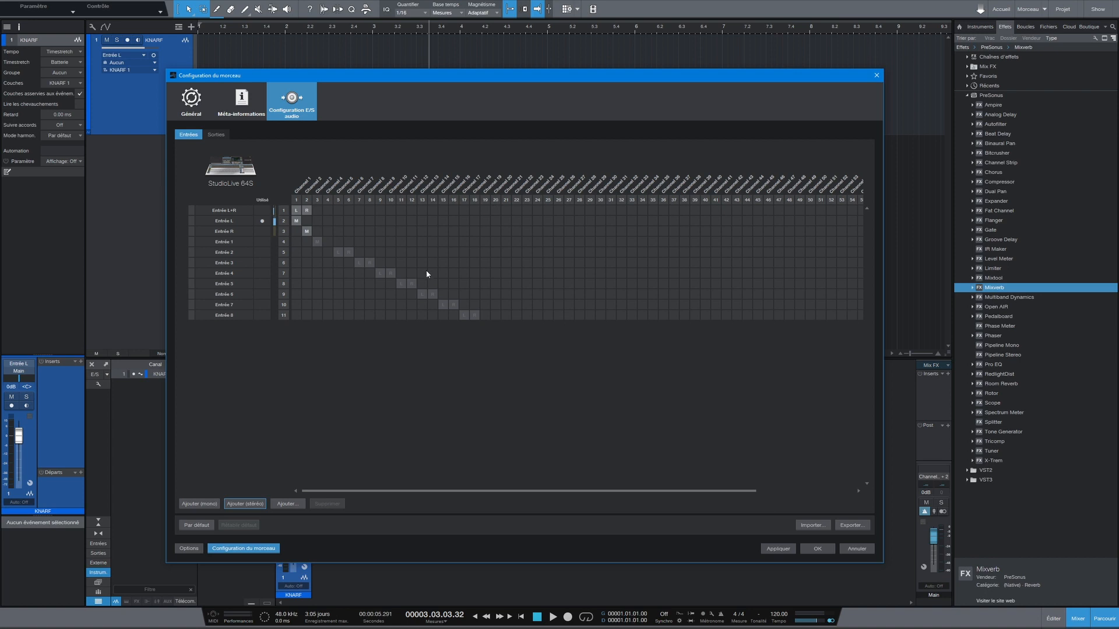
Step: Rename the mono input Entrée 1 as Micro and route it to Channel 1
{"action": "left_click", "coordinate": [222, 242]}
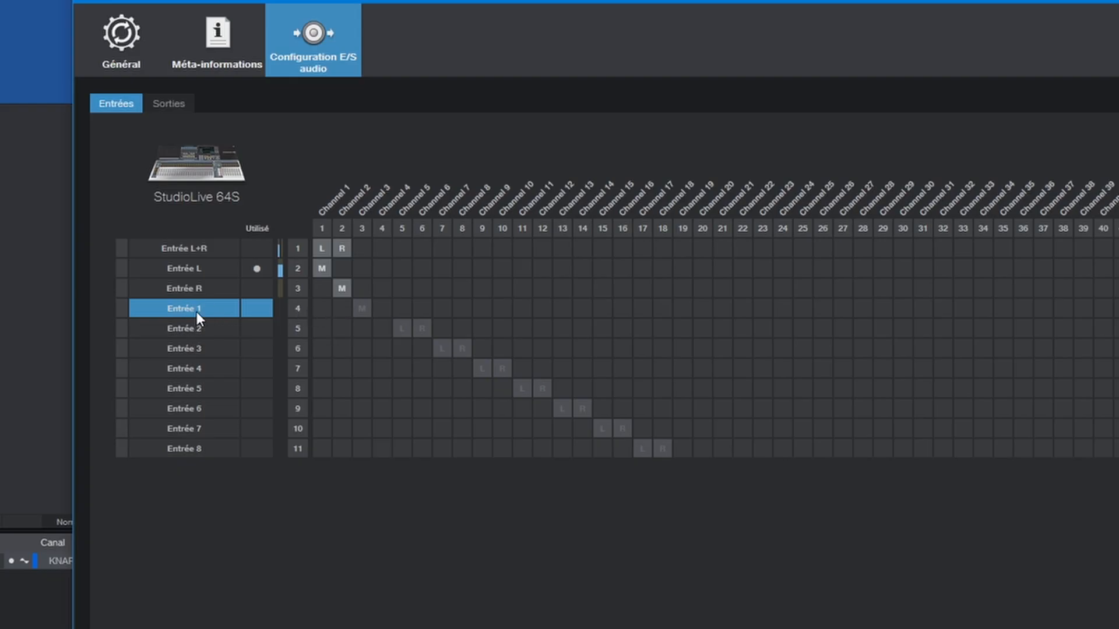
{"action": "double_click", "coordinate": [197, 310]}
{"action": "type", "text": "Mic"}
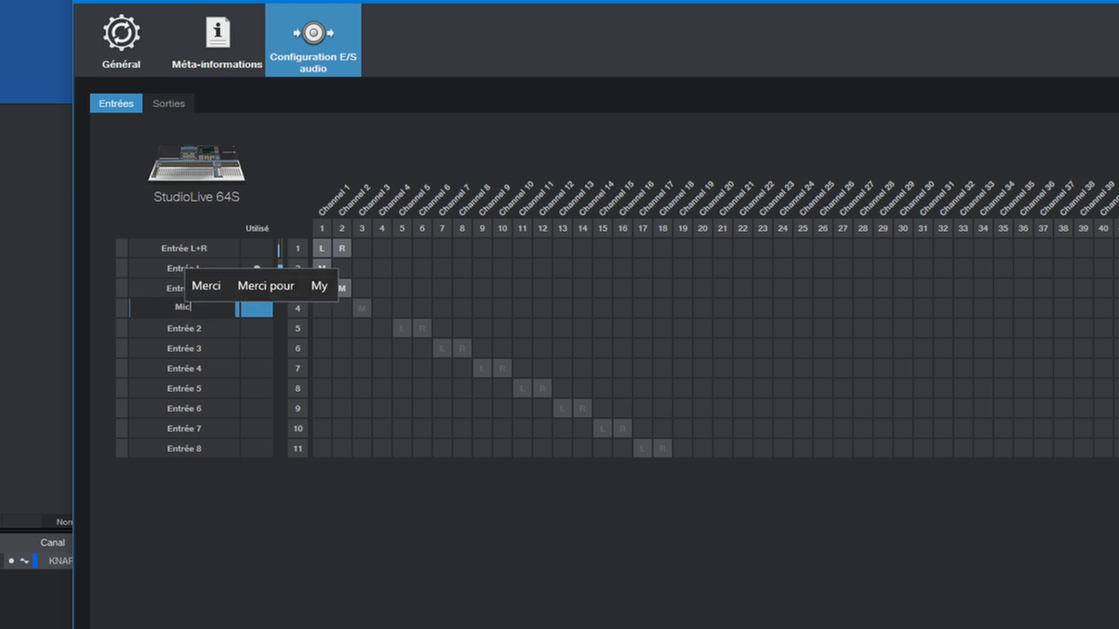
{"action": "type", "text": "ro"}
{"action": "key", "text": "Return"}
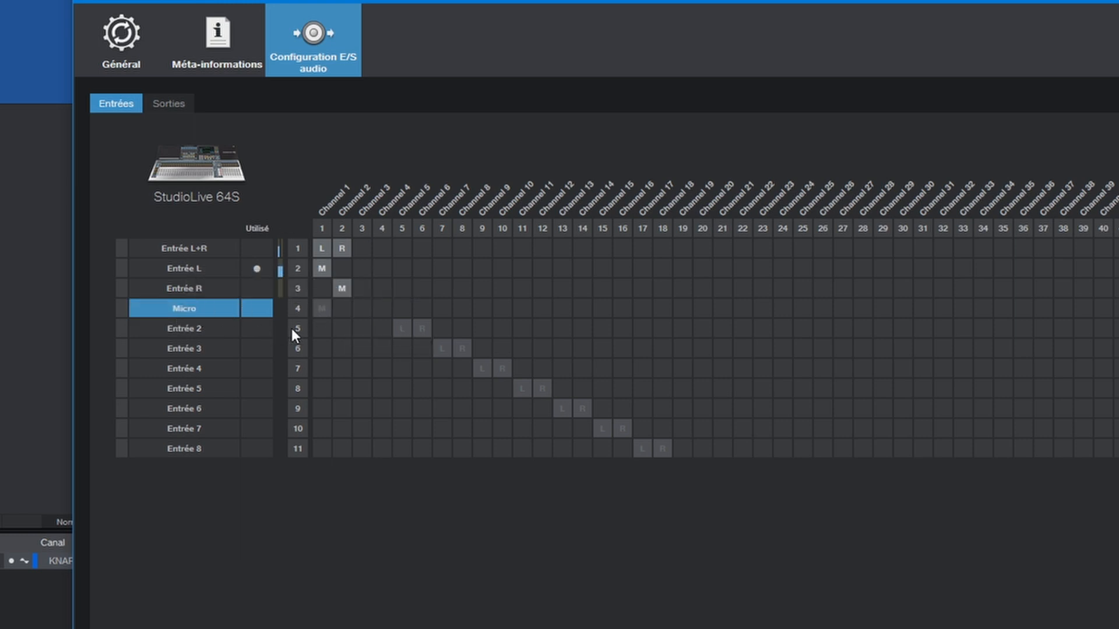
Step: Rename the stereo inputs Entrée 2 as Synthé and Entrée 3 as BAR, and accept the configuration
{"action": "left_click", "coordinate": [195, 330]}
{"action": "left_click", "coordinate": [194, 328]}
{"action": "type", "text": "Synthé"}
{"action": "key", "text": "Return"}
{"action": "double_click", "coordinate": [182, 349]}
{"action": "type", "text": "BAR"}
{"action": "key", "text": "Return"}
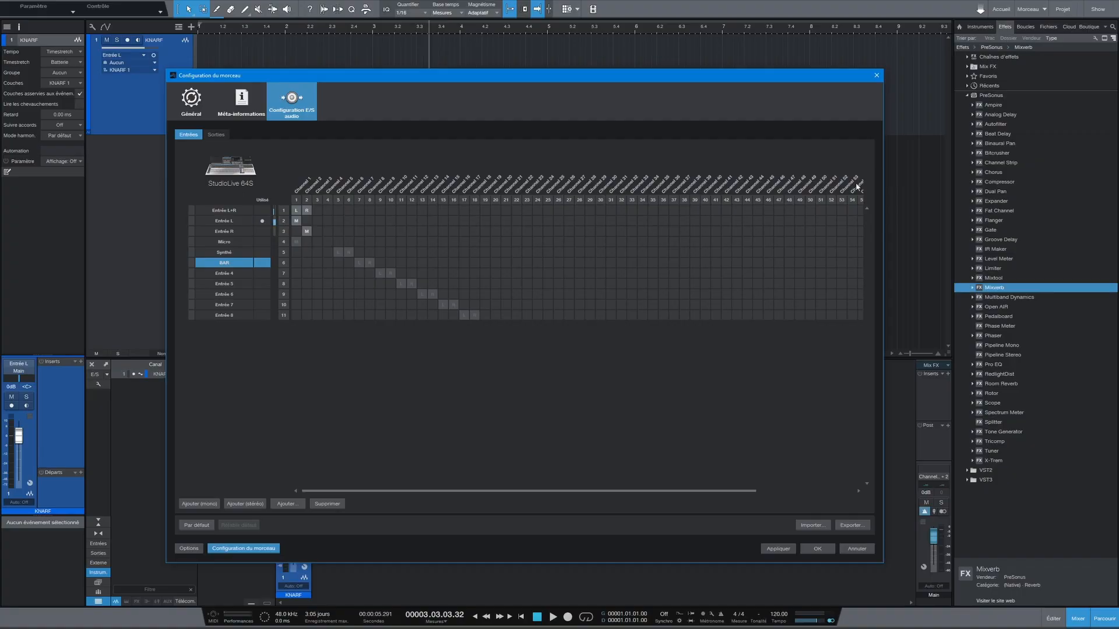
{"action": "left_click", "coordinate": [821, 550]}
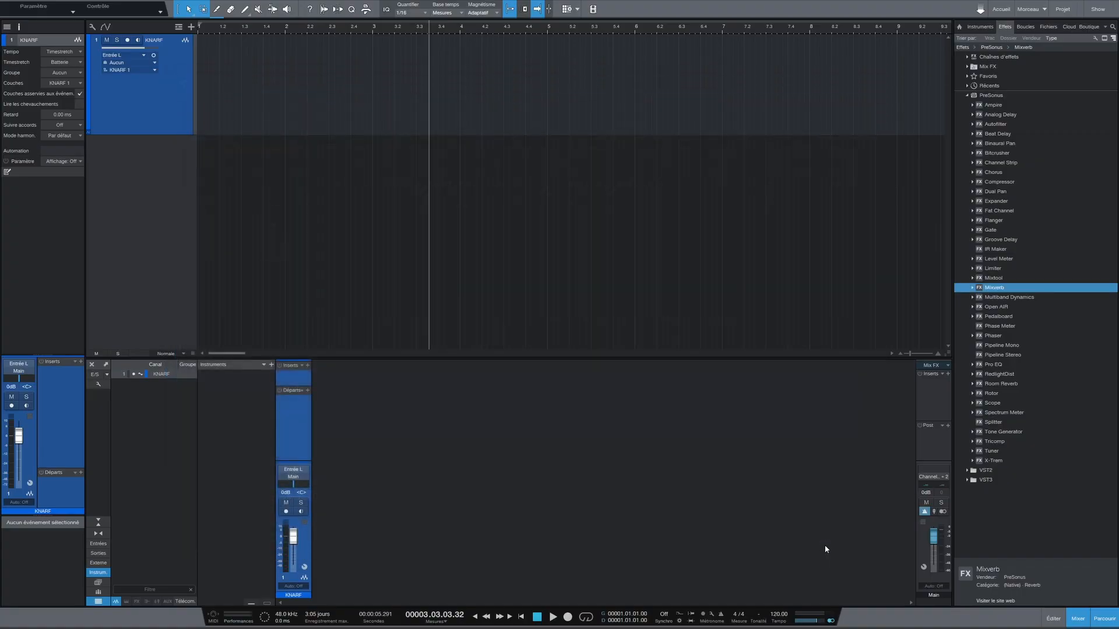
Step: Check the track's stereo and mono inputs, arm it on Entrée L, and record a take of about three bars from bar 1
{"action": "left_click", "coordinate": [155, 56]}
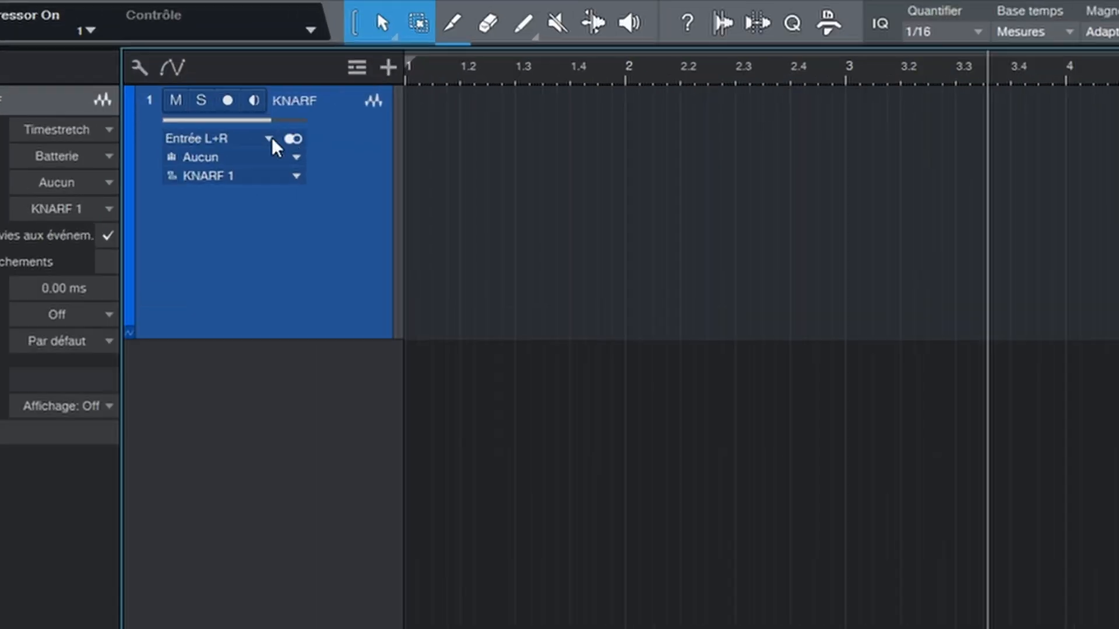
{"action": "left_click", "coordinate": [261, 138]}
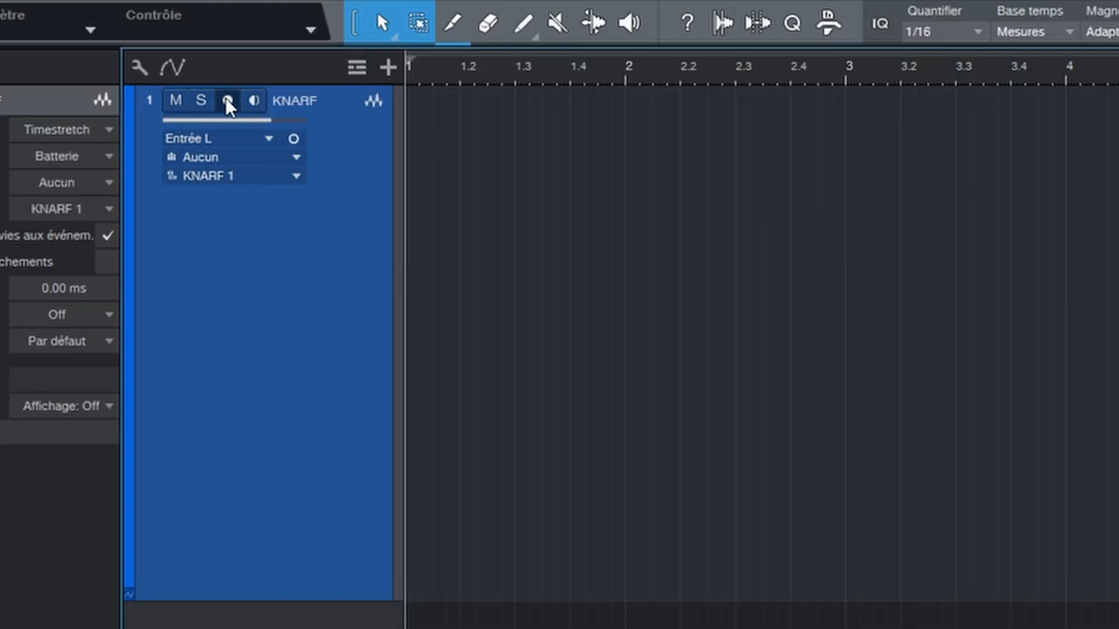
{"action": "left_click", "coordinate": [227, 100]}
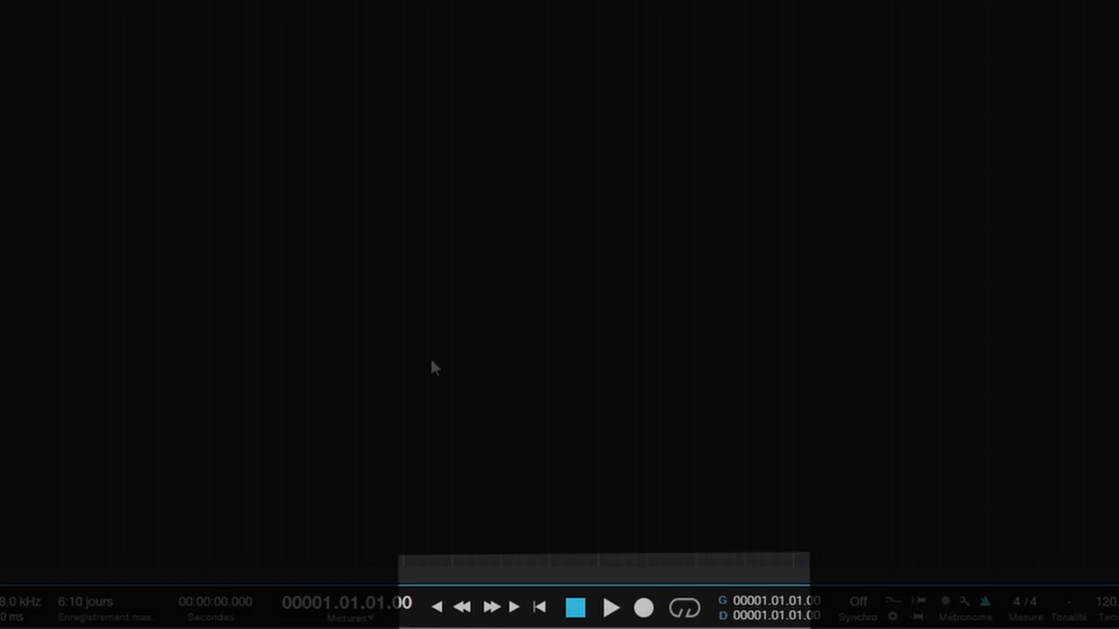
{"action": "left_click", "coordinate": [643, 608]}
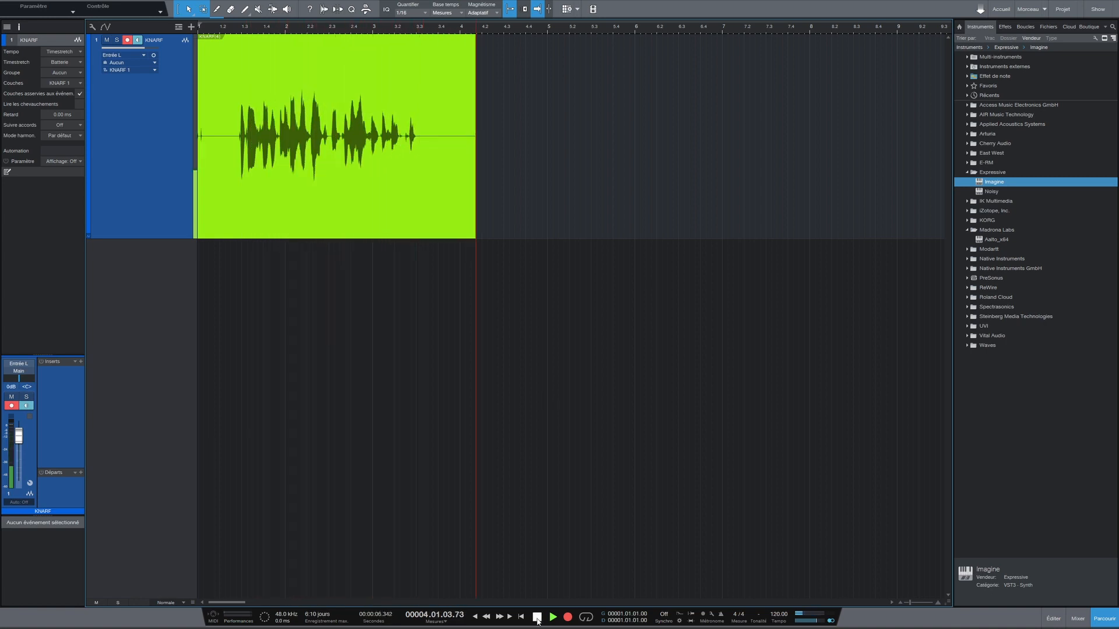
{"action": "key", "text": "space"}
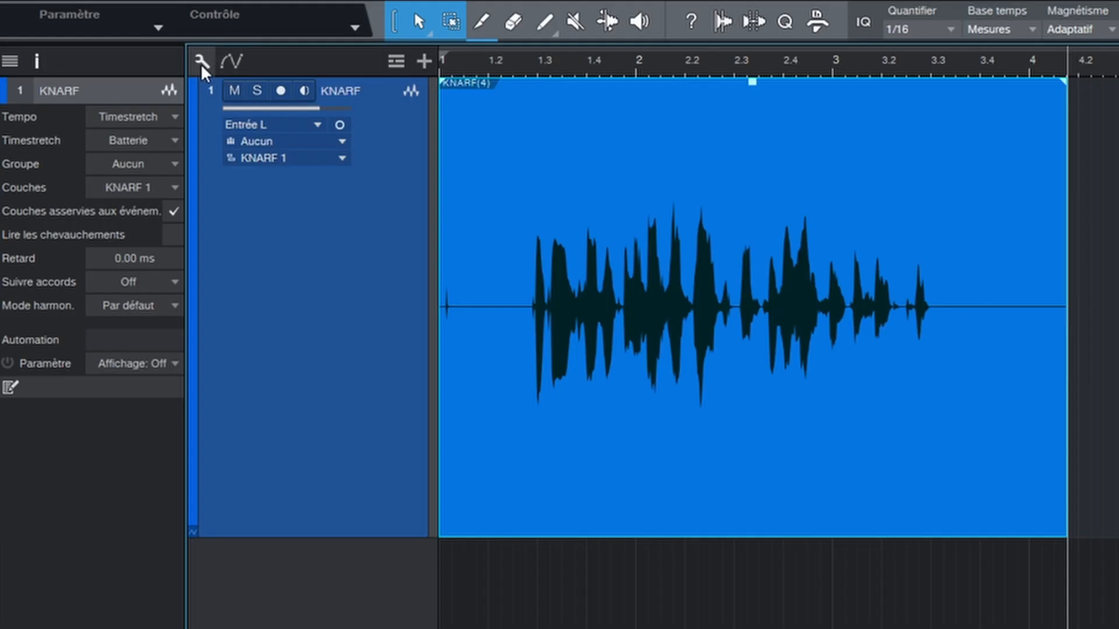
Step: Examine the arrangement's selection, editing, visibility and audio options
{"action": "left_click", "coordinate": [92, 28]}
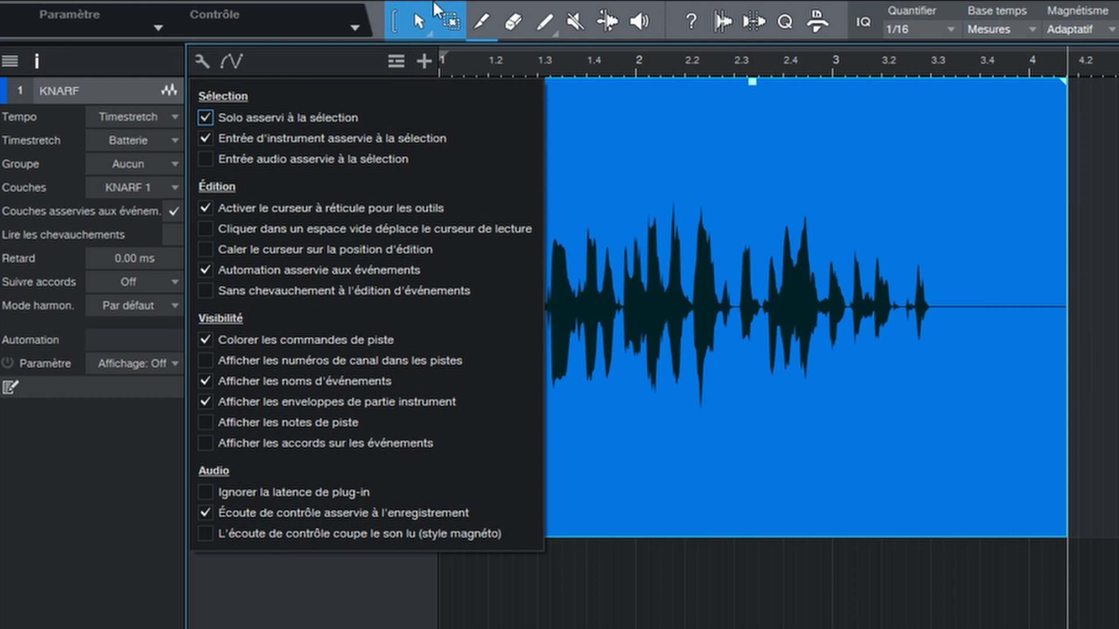
{"action": "left_click", "coordinate": [202, 60]}
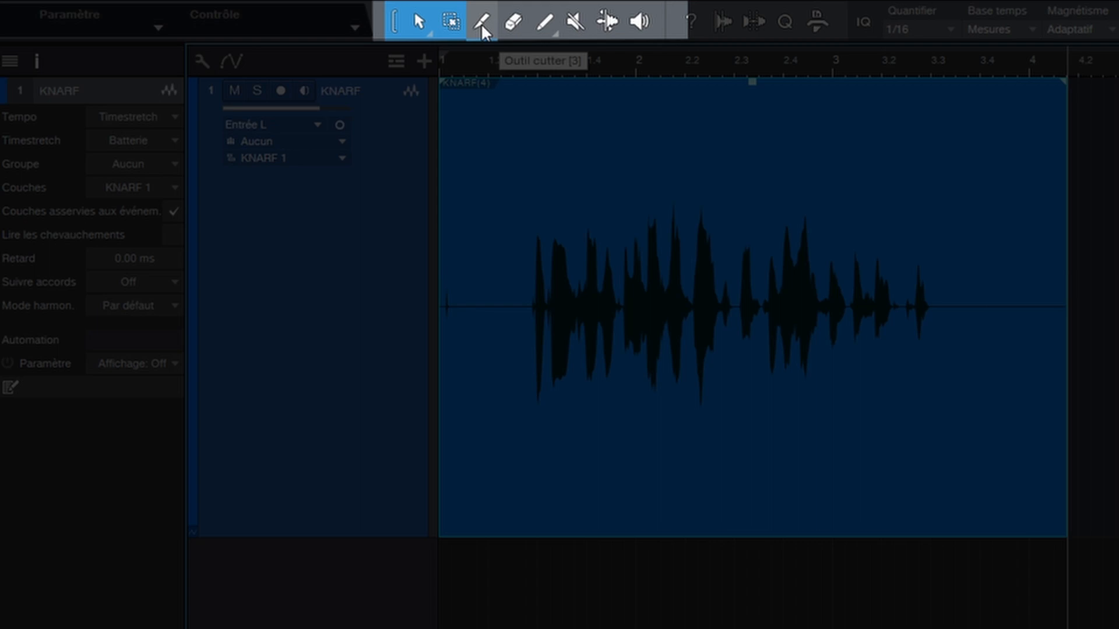
Step: Split the recorded event at five points with the cutter tool and return to the arrow tool
{"action": "left_click", "coordinate": [480, 23]}
{"action": "left_click", "coordinate": [526, 409]}
{"action": "left_click", "coordinate": [610, 392]}
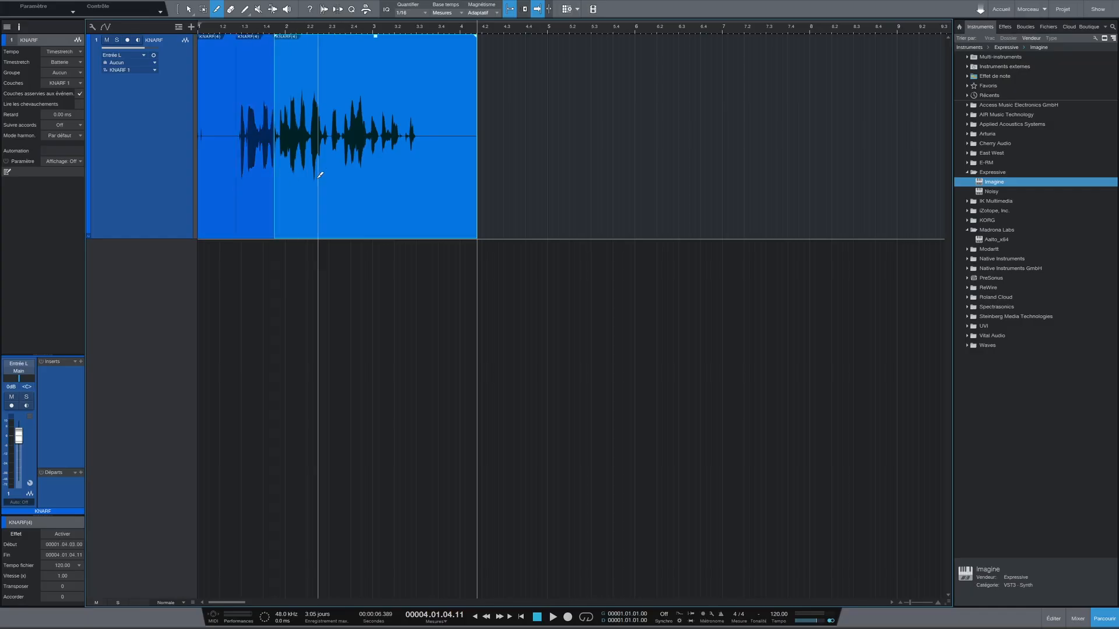
{"action": "left_click", "coordinate": [318, 175]}
{"action": "left_click", "coordinate": [375, 175]}
{"action": "left_click", "coordinate": [456, 175]}
{"action": "left_click", "coordinate": [188, 10]}
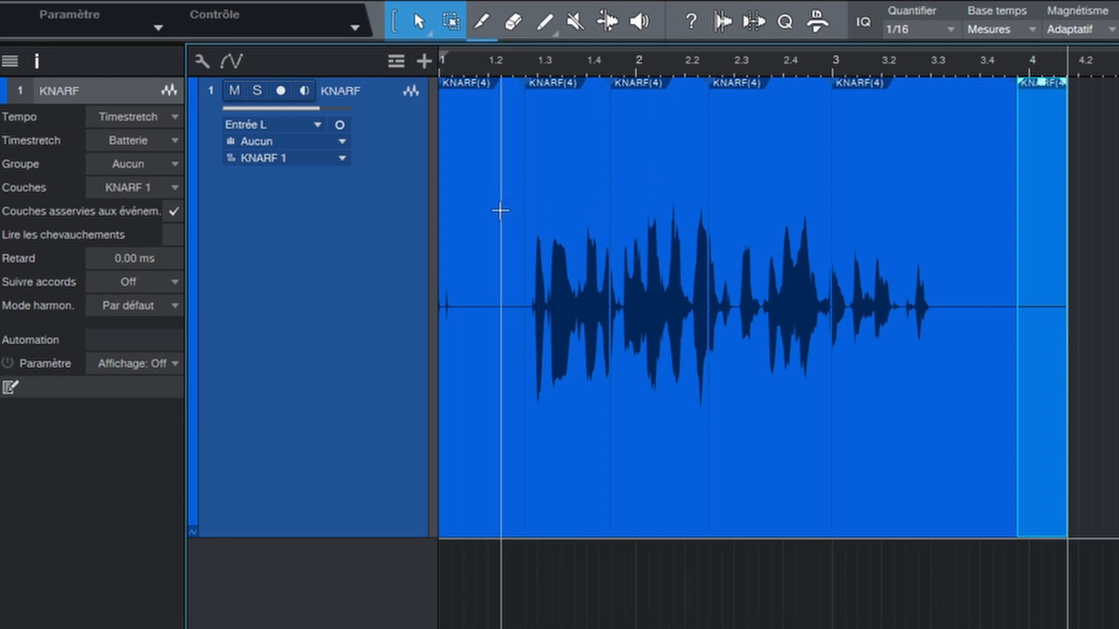
Step: Try deleting the audio range from about 1.3 to just past bar 2, restore it, and move it after the take to about 4.3
{"action": "left_click_drag", "start_coordinate": [550, 199], "coordinate": [657, 191]}
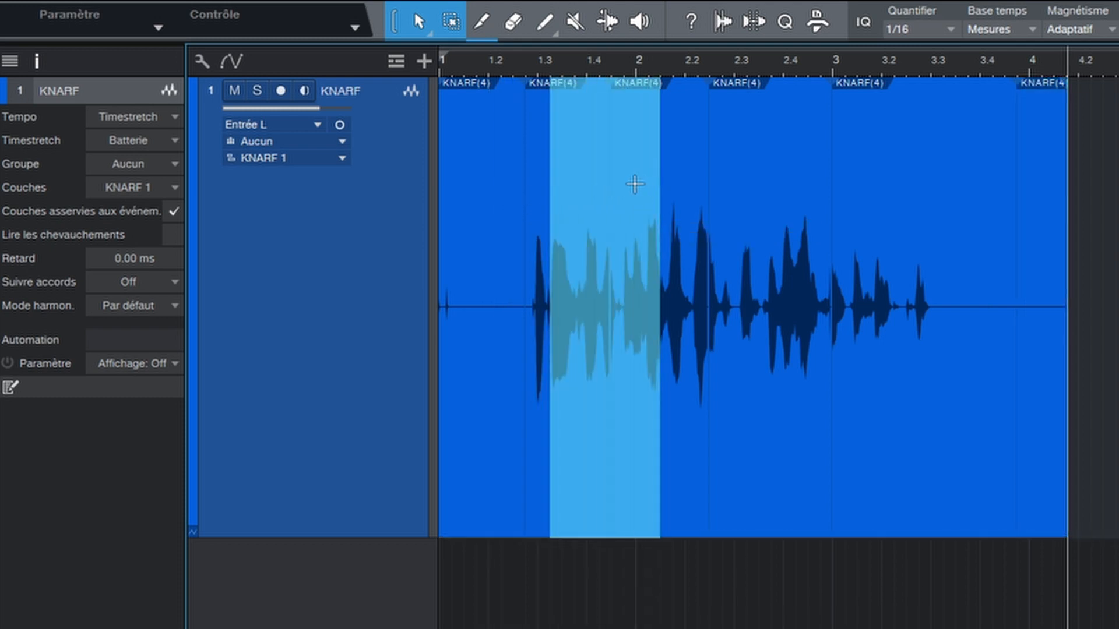
{"action": "key", "text": "Delete"}
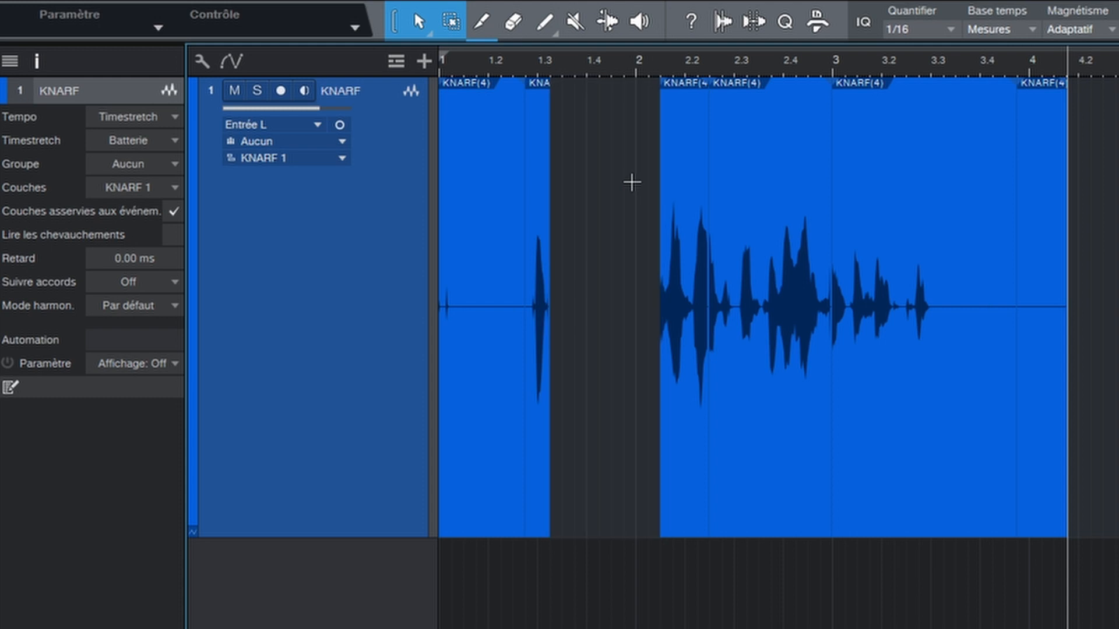
{"action": "key", "text": "ctrl+z"}
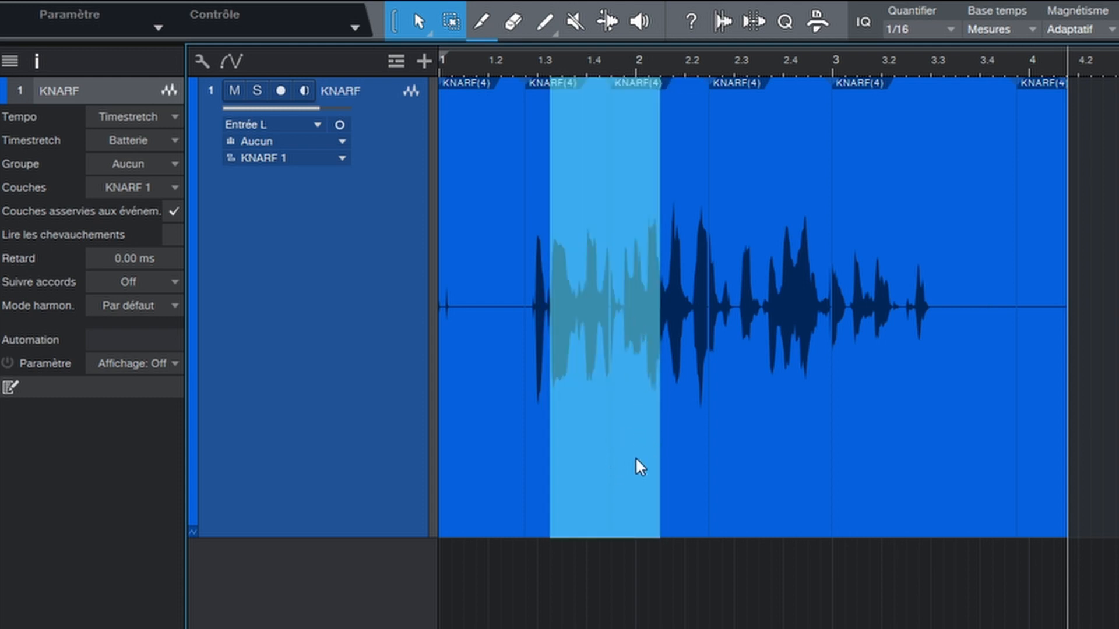
{"action": "left_click_drag", "start_coordinate": [635, 457], "coordinate": [551, 209]}
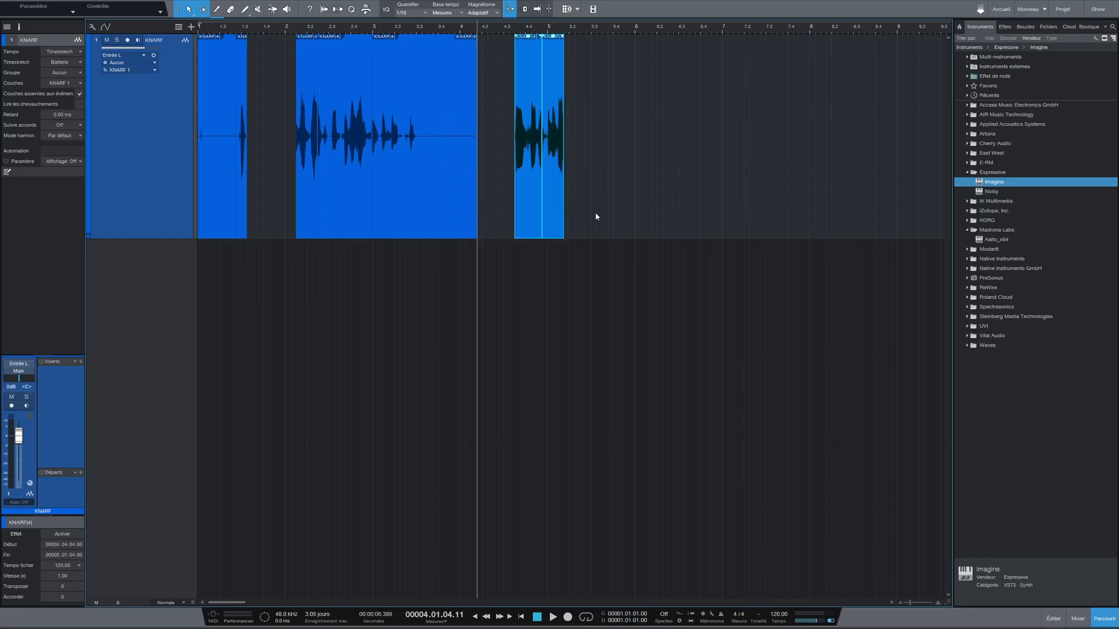
Step: Undo the take's cuts and range move, and open the mixing console with enlarged insert and send sections
{"action": "scroll", "coordinate": [613, 214], "scroll_direction": "down", "scroll_amount": 5}
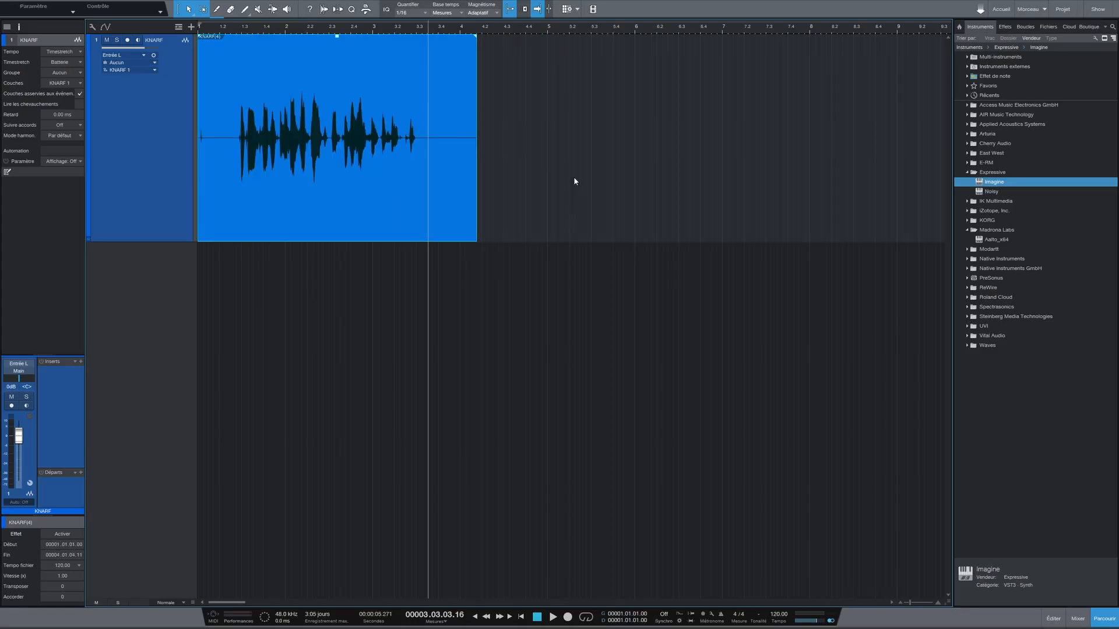
{"action": "key", "text": "F3"}
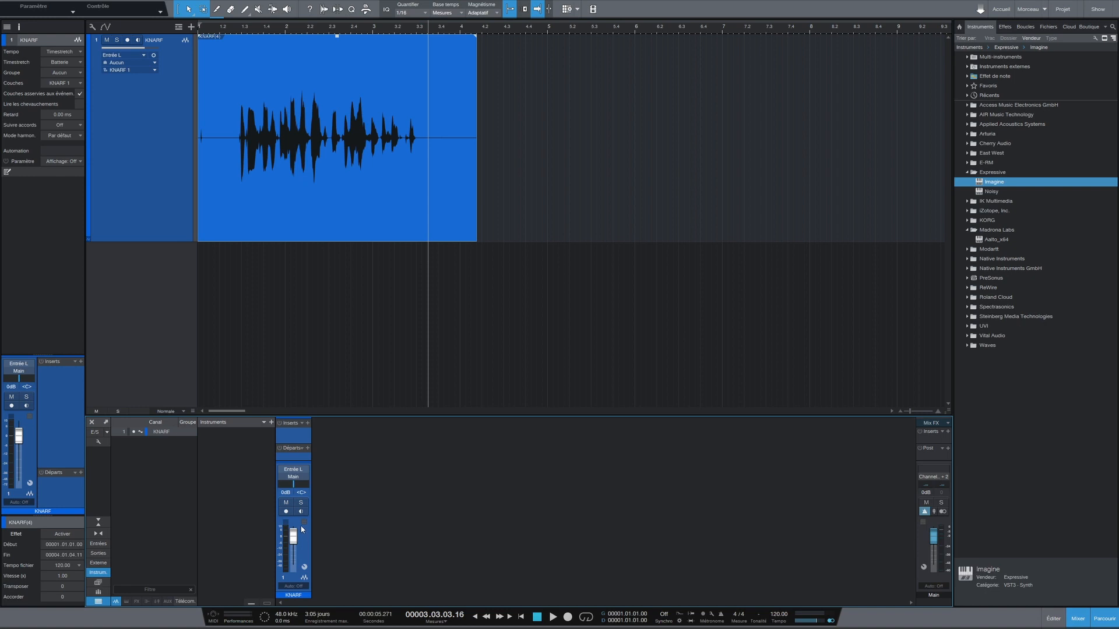
{"action": "left_click_drag", "start_coordinate": [385, 484], "coordinate": [387, 262]}
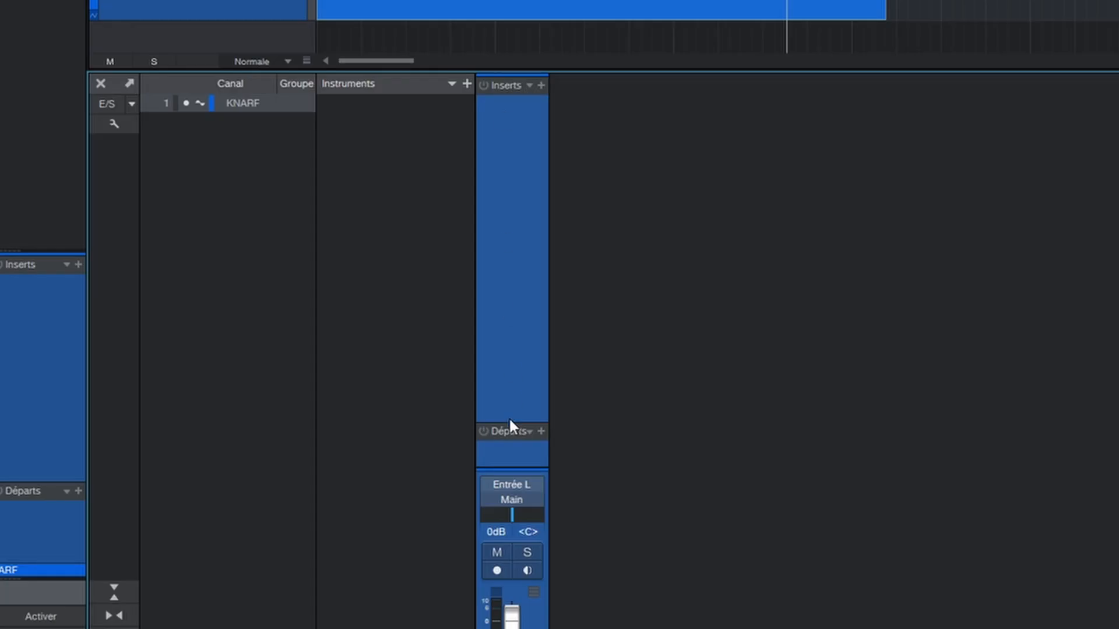
{"action": "left_click_drag", "start_coordinate": [510, 424], "coordinate": [513, 282]}
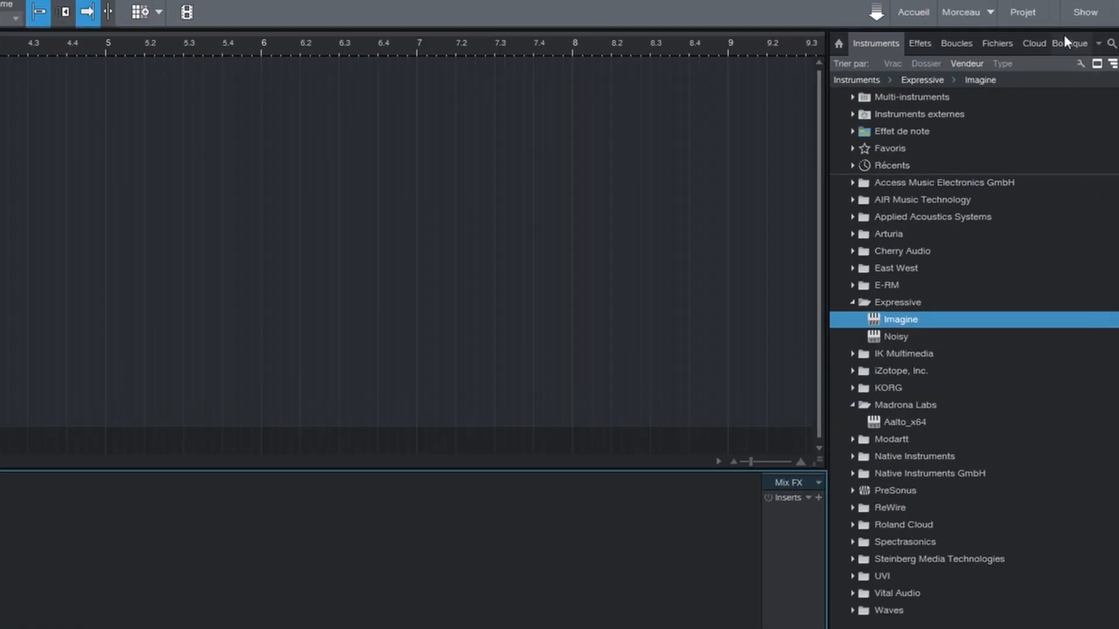
Step: Display the effects list in the browser and toggle the browser's visibility
{"action": "left_click", "coordinate": [918, 44]}
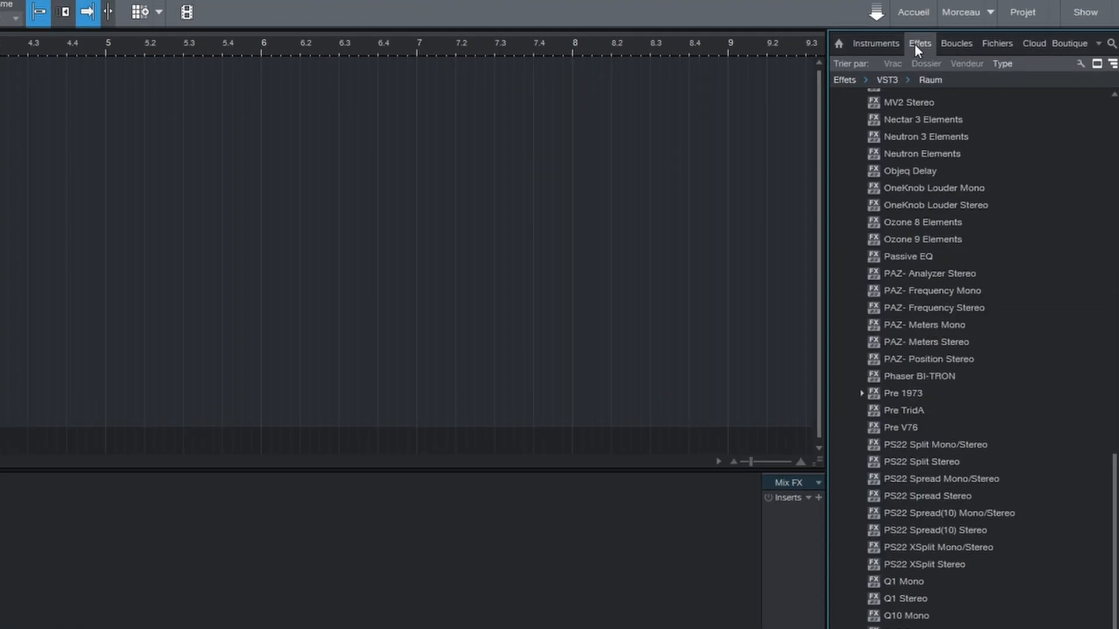
{"action": "key", "text": "F5"}
{"action": "key", "text": "F5"}
{"action": "key", "text": "F5"}
{"action": "key", "text": "F5"}
{"action": "left_click", "coordinate": [939, 290]}
{"action": "scroll", "coordinate": [940, 288], "scroll_direction": "up", "scroll_amount": 4}
{"action": "scroll", "coordinate": [940, 288], "scroll_direction": "up", "scroll_amount": 20}
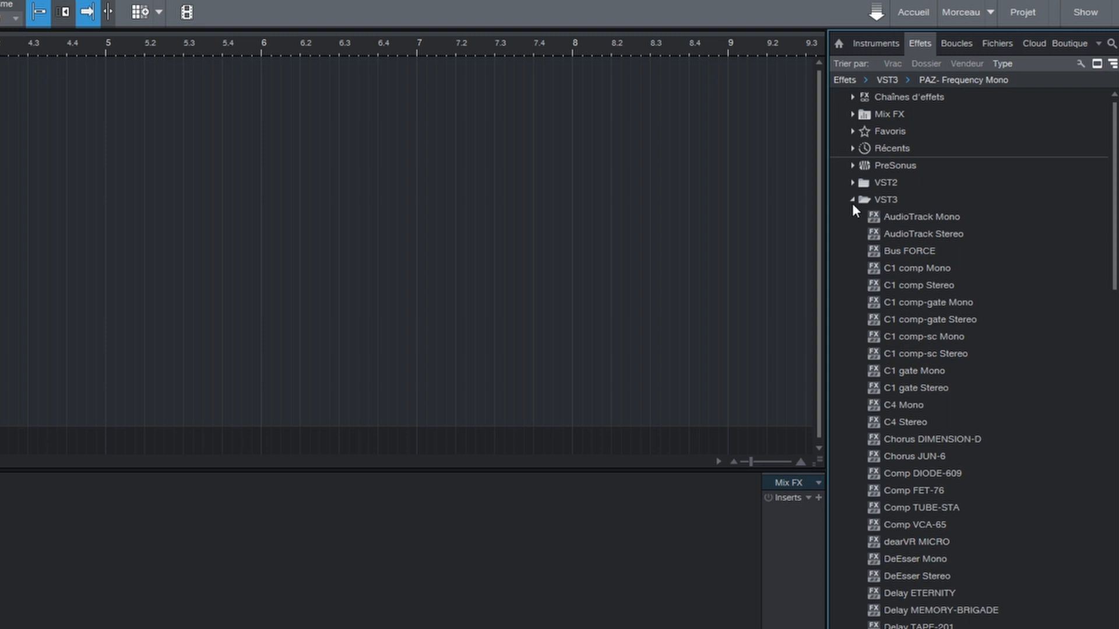
Step: Collapse the VST3 folder, expand the PreSonus effects and turn off their thumbnails
{"action": "left_click", "coordinate": [852, 200]}
{"action": "left_click", "coordinate": [852, 167]}
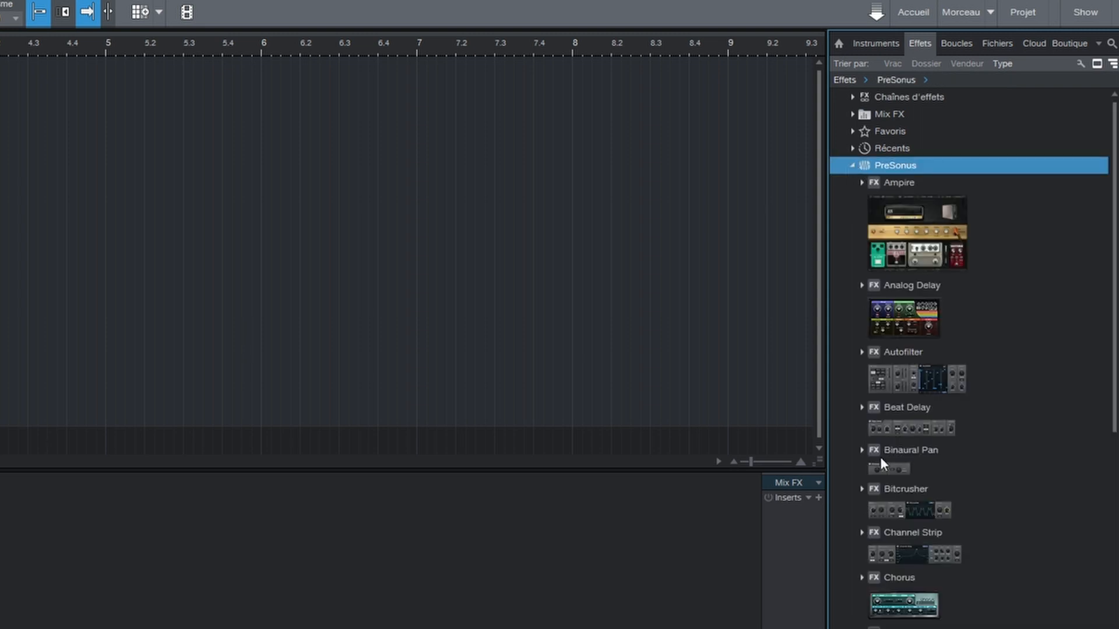
{"action": "scroll", "coordinate": [956, 349], "scroll_direction": "down", "scroll_amount": 8}
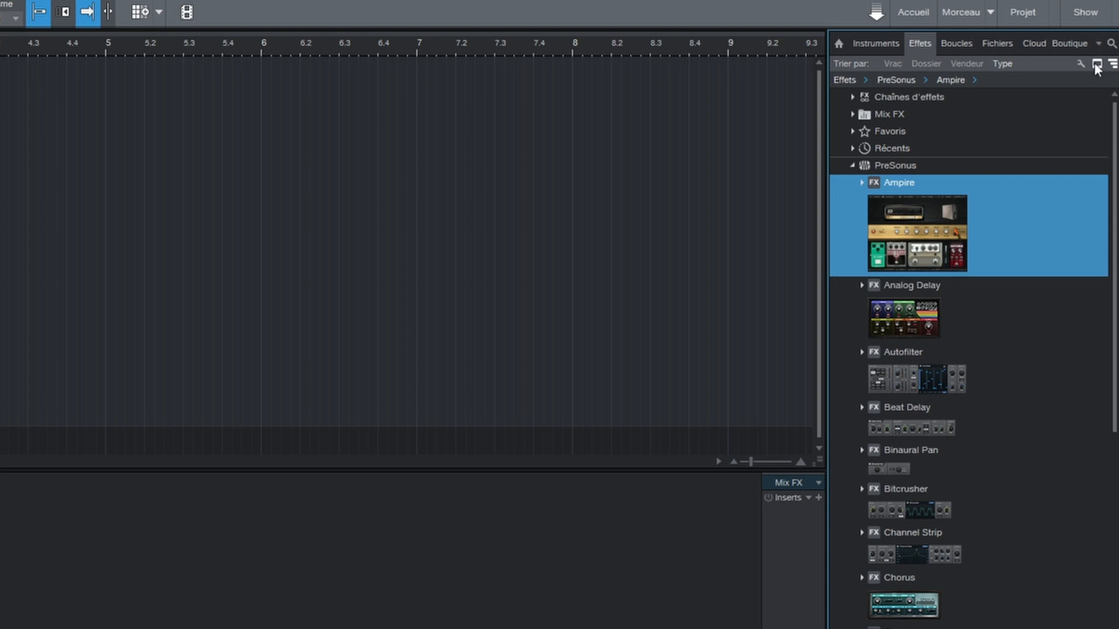
{"action": "left_click", "coordinate": [1098, 68]}
{"action": "left_click", "coordinate": [1097, 64]}
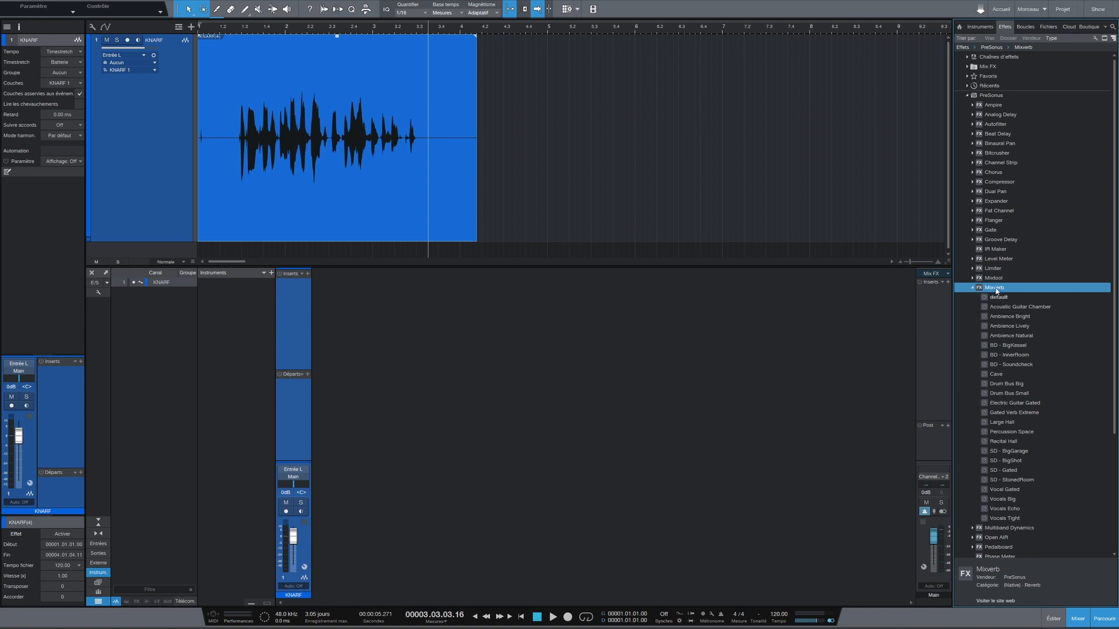
Step: Try Mixverb as an insert effect on the KNARF channel
{"action": "left_click_drag", "start_coordinate": [970, 286], "coordinate": [565, 146]}
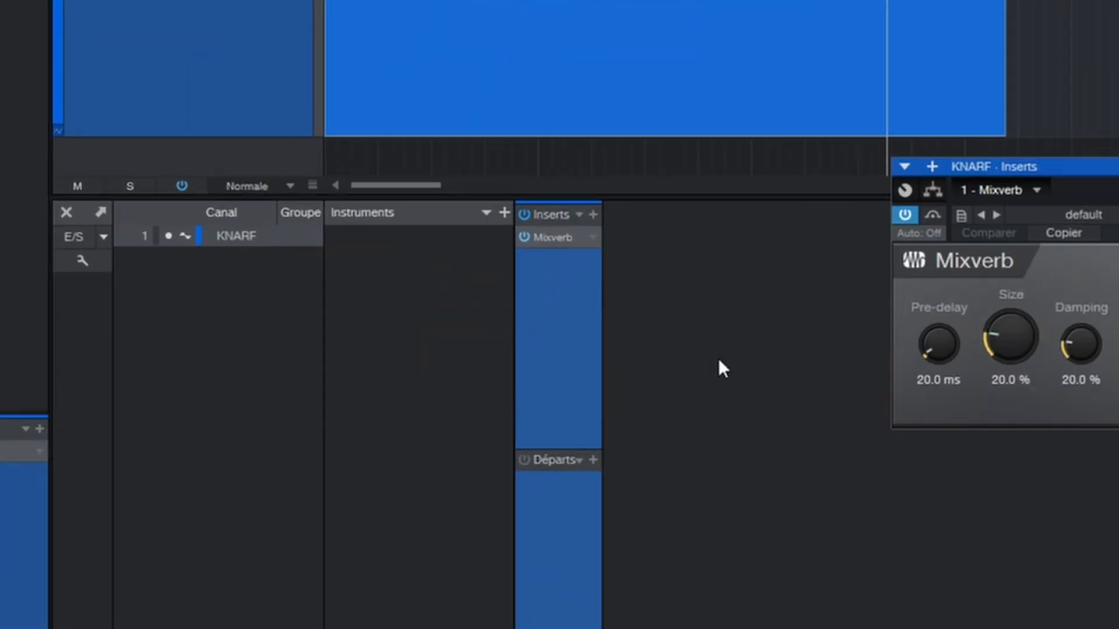
{"action": "left_click_drag", "start_coordinate": [769, 355], "coordinate": [769, 349]}
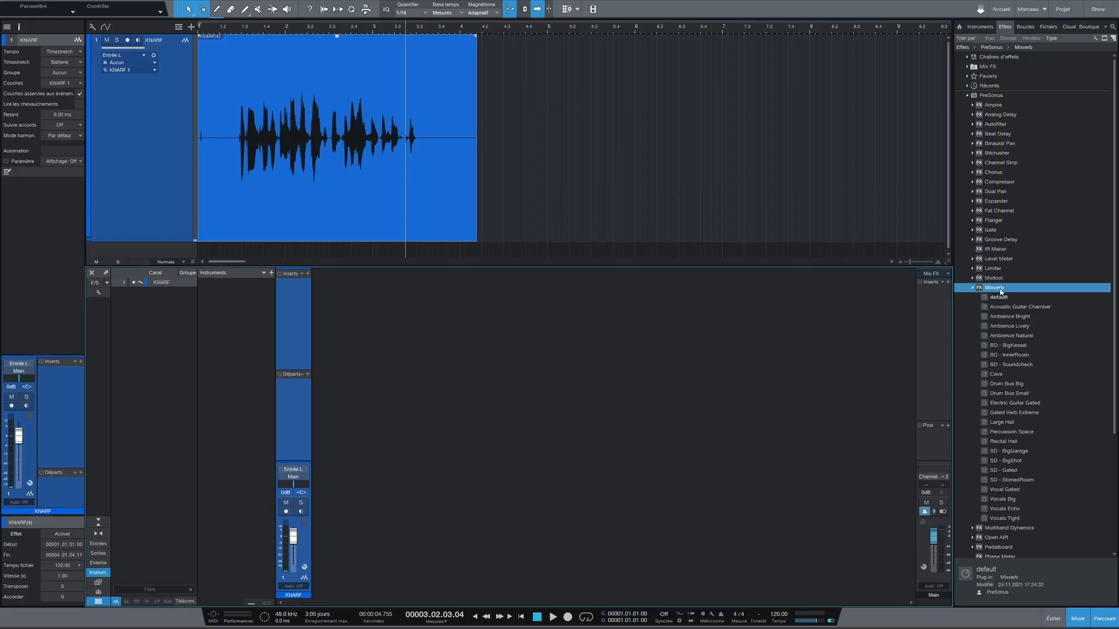
Step: Add Mixverb as a send effect on the KNARF channel and play the take from just before its first sound
{"action": "left_click_drag", "start_coordinate": [995, 290], "coordinate": [290, 412]}
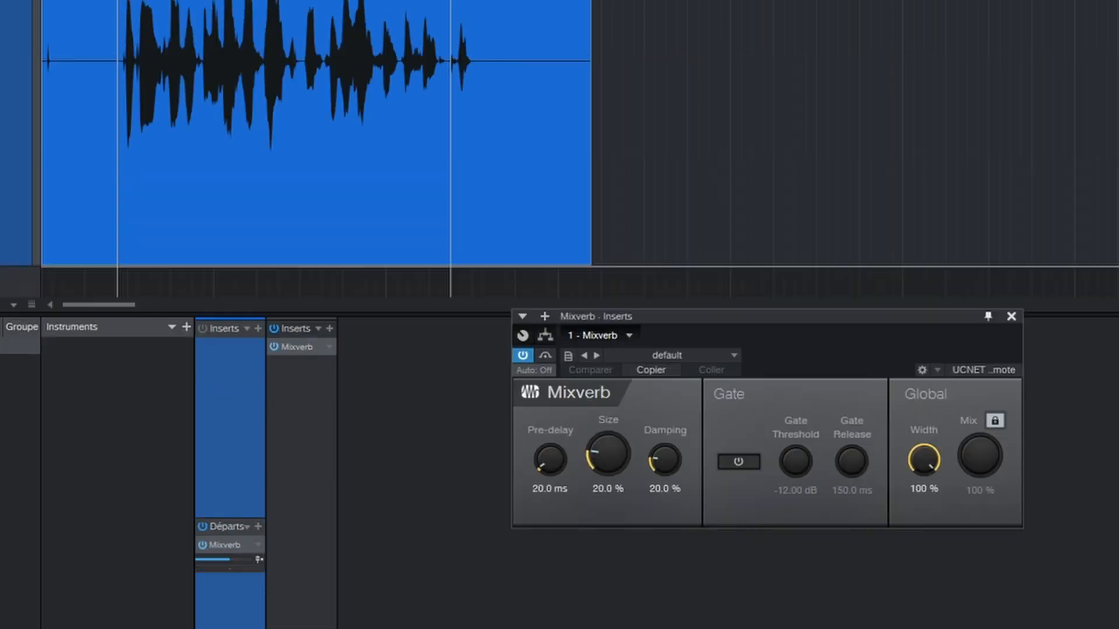
{"action": "left_click", "coordinate": [120, 52]}
{"action": "key", "text": "space"}
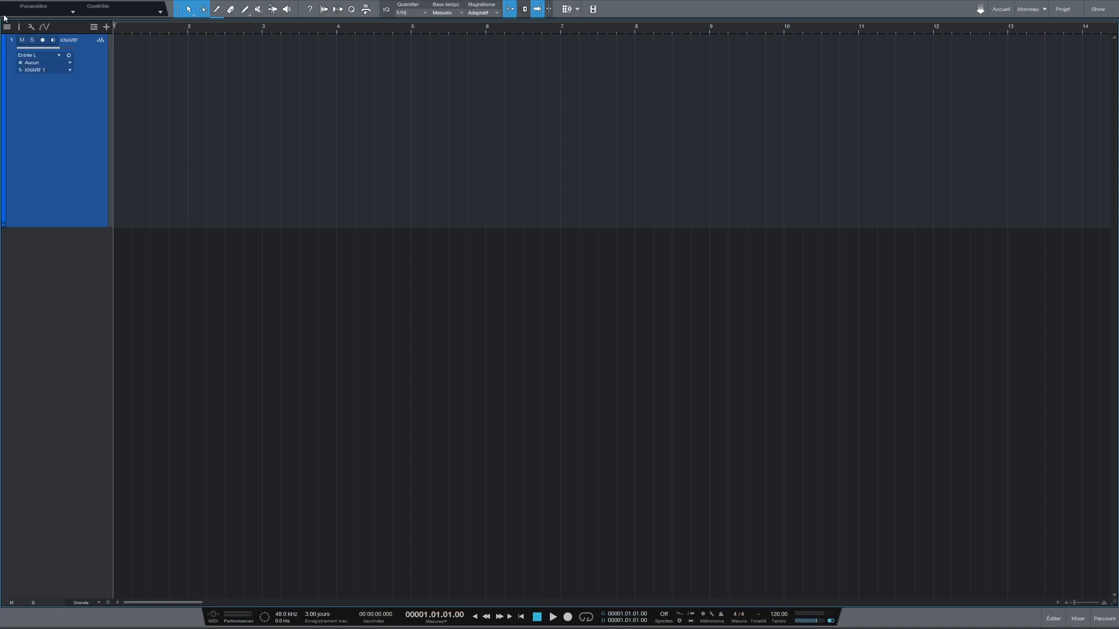
Step: Record a new take from bar 1 to about 5.3 and split it at about 2.4 and just before 4.3
{"action": "key", "text": "KP_Multiply"}
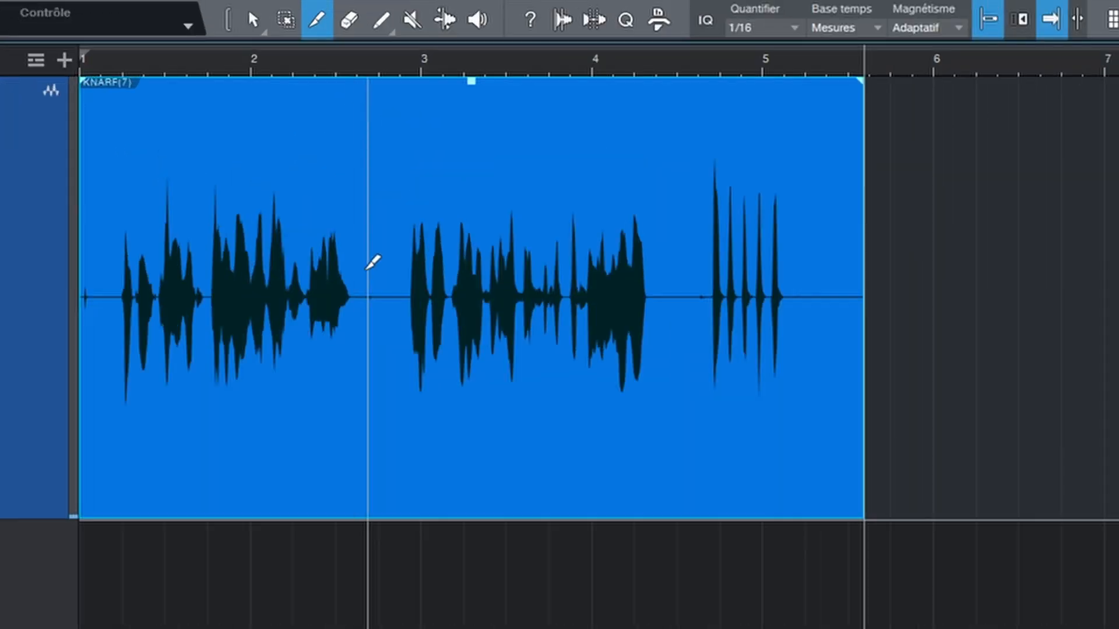
{"action": "left_click", "coordinate": [242, 115]}
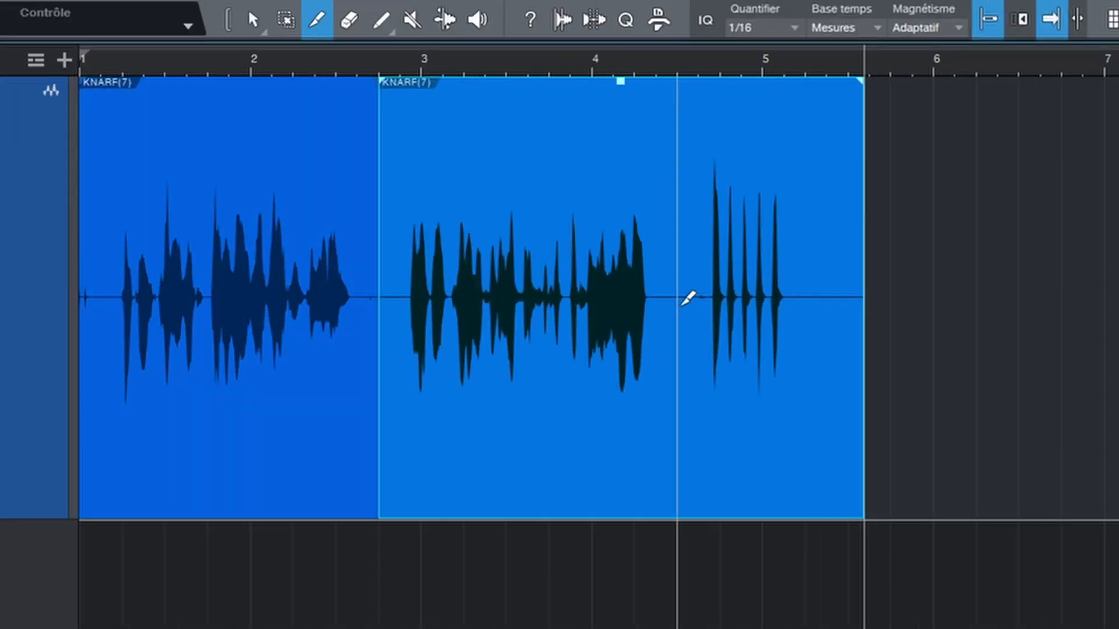
{"action": "left_click", "coordinate": [370, 118]}
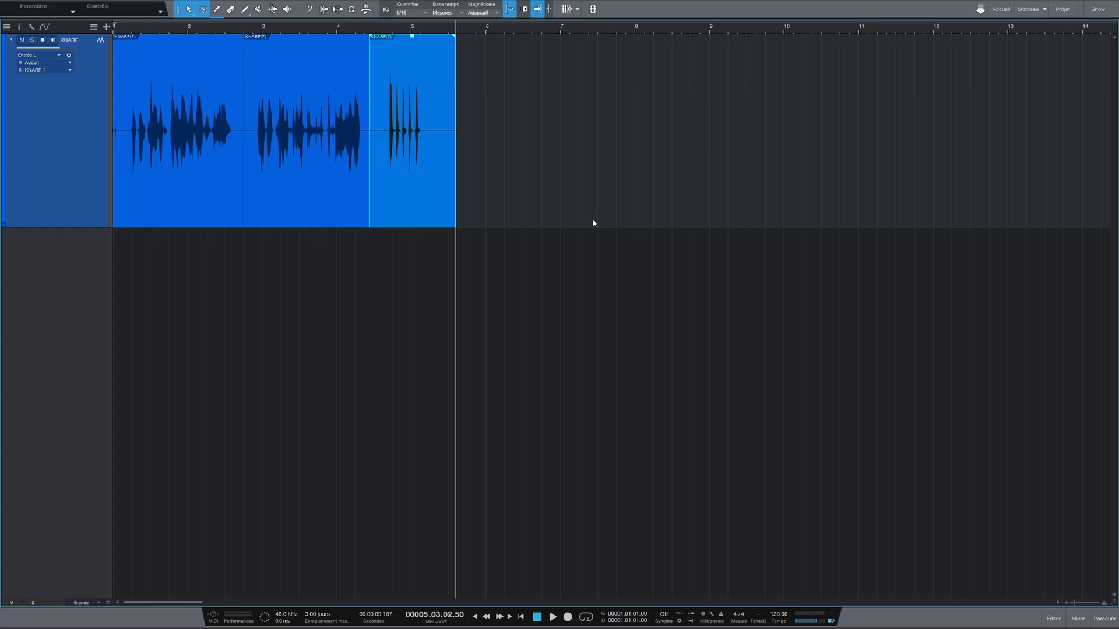
Step: Add Mixverb from the effects browser as an event effect on the middle event
{"action": "key", "text": "F5"}
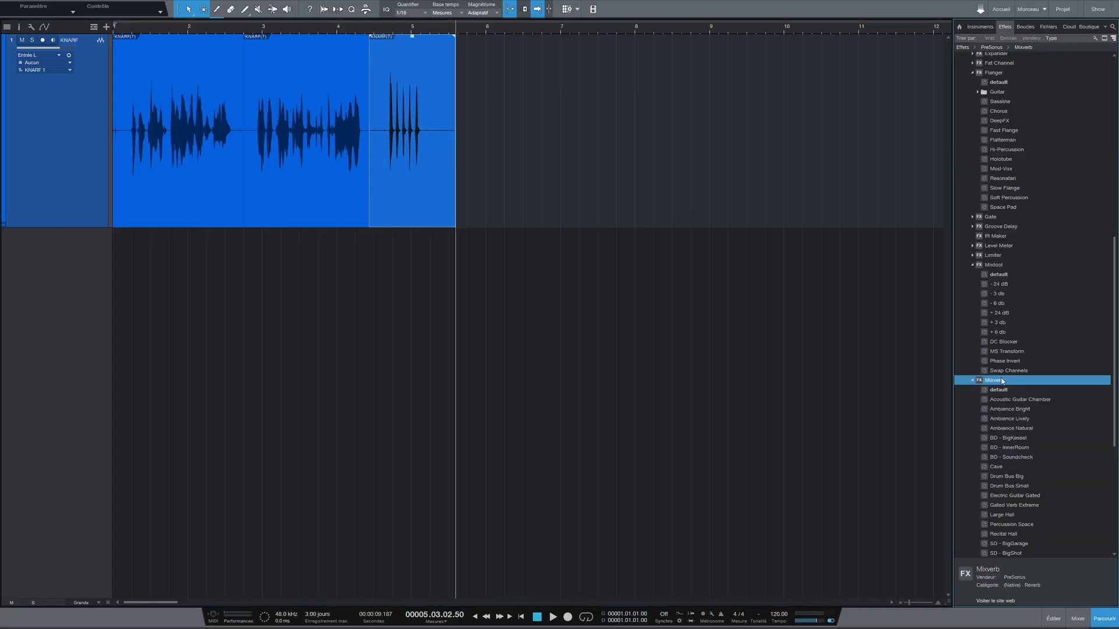
{"action": "left_click_drag", "start_coordinate": [1002, 381], "coordinate": [662, 141]}
{"action": "left_click_drag", "start_coordinate": [595, 113], "coordinate": [303, 95]}
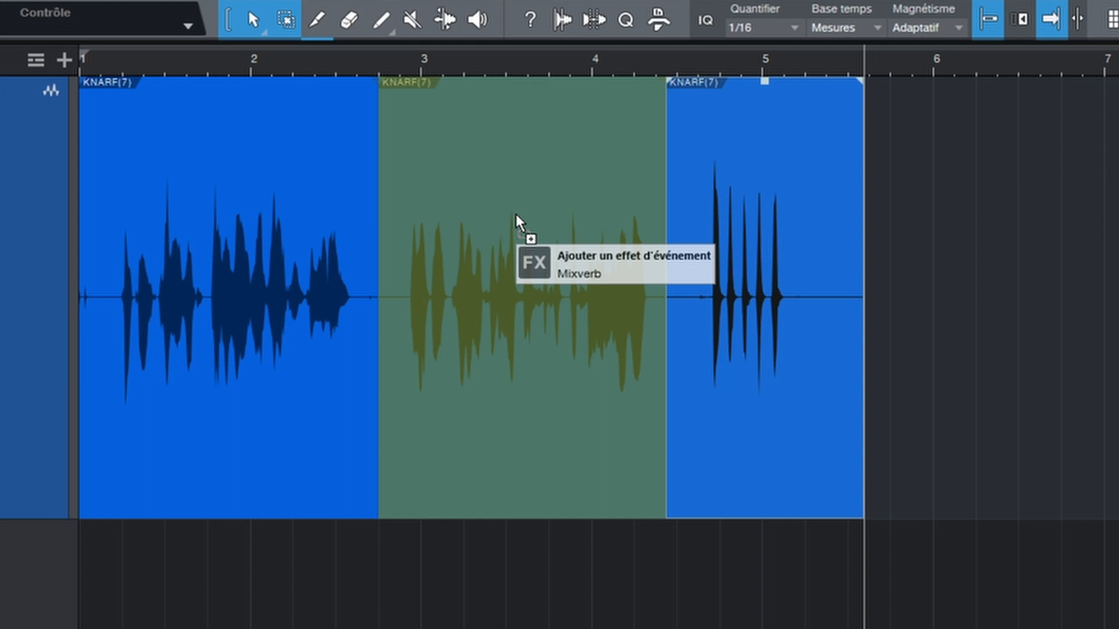
{"action": "mouse_move", "coordinate": [515, 214]}
{"action": "left_mouse_down"}
{"action": "mouse_move", "coordinate": [824, 258]}
{"action": "mouse_move", "coordinate": [372, 289]}
{"action": "mouse_move", "coordinate": [703, 261]}
{"action": "mouse_move", "coordinate": [468, 276]}
{"action": "mouse_move", "coordinate": [724, 270]}
{"action": "mouse_move", "coordinate": [560, 265]}
{"action": "mouse_move", "coordinate": [530, 204]}
{"action": "left_mouse_up"}
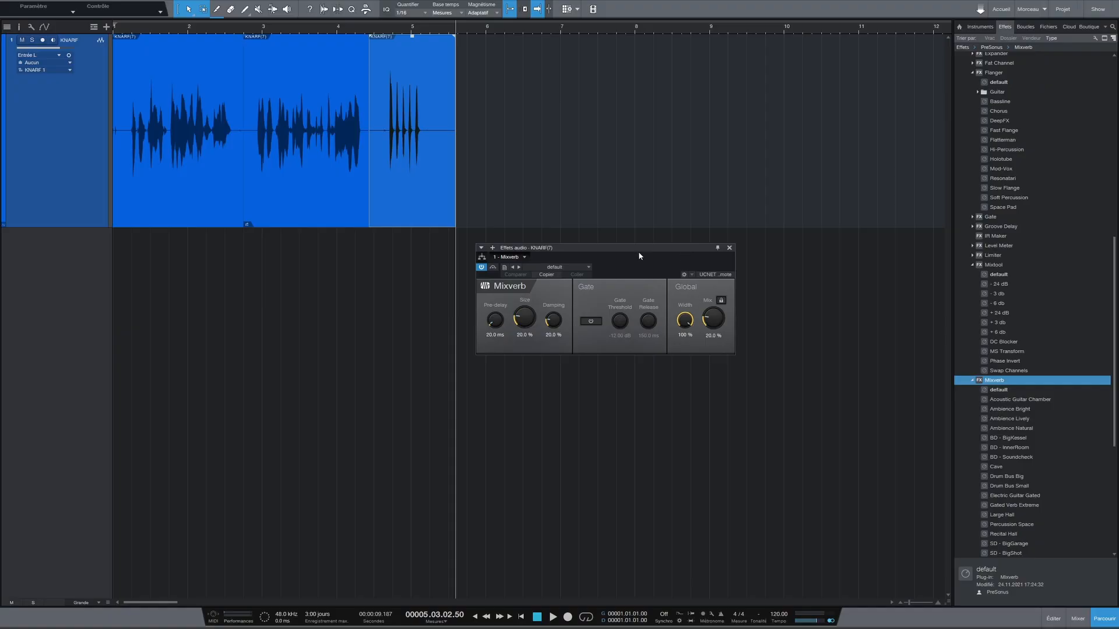
Step: Set Mixverb's Mix to 46.5 % and play the take to hear the event effect
{"action": "left_click_drag", "start_coordinate": [638, 250], "coordinate": [602, 254]}
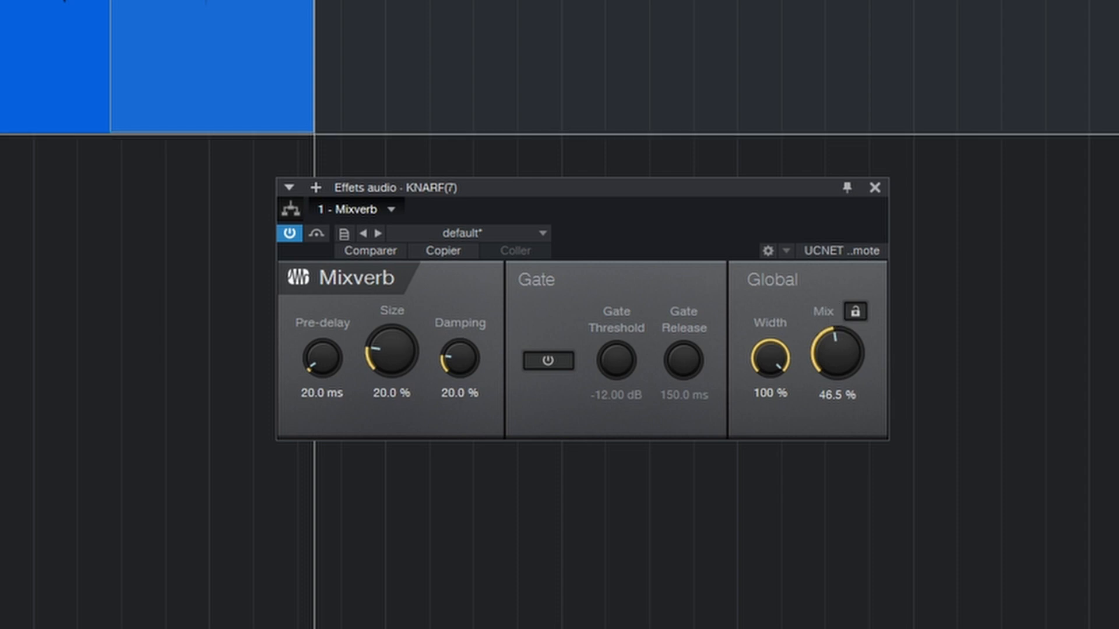
{"action": "key", "text": "space"}
{"action": "left_click", "coordinate": [159, 101]}
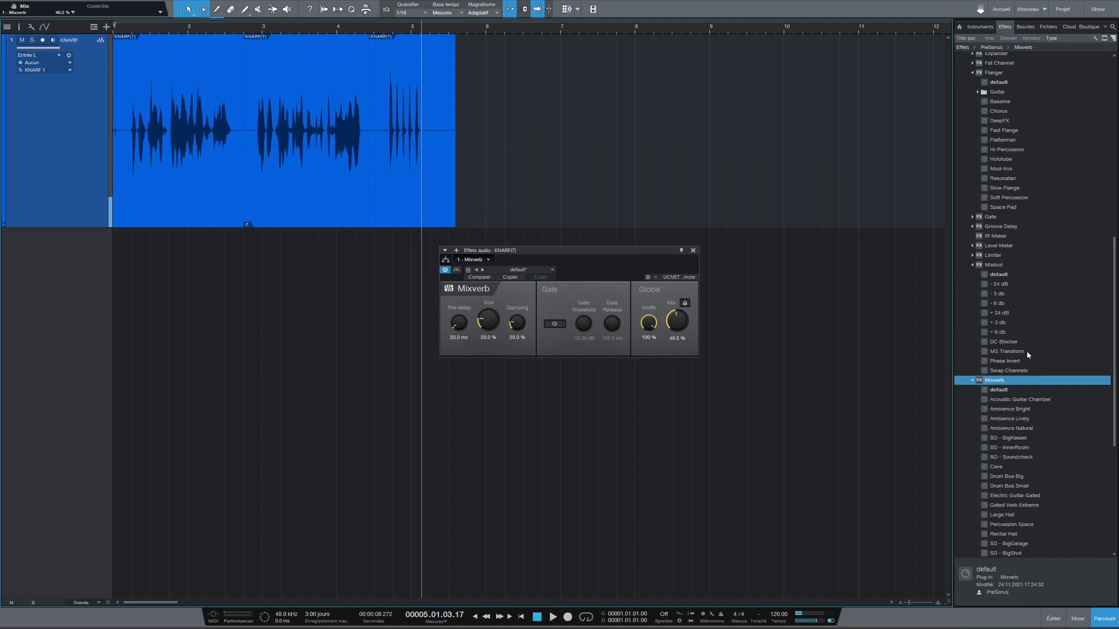
Step: Add Flanger as a second event effect on the middle event and view the settings of both effects
{"action": "left_click_drag", "start_coordinate": [993, 74], "coordinate": [292, 133]}
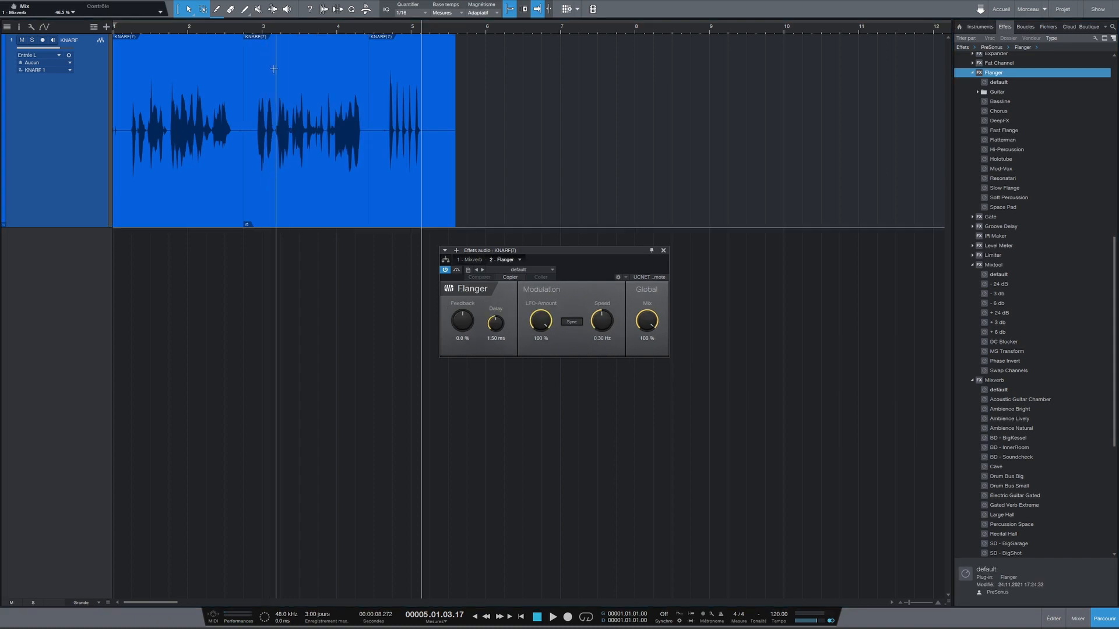
{"action": "left_click", "coordinate": [308, 208]}
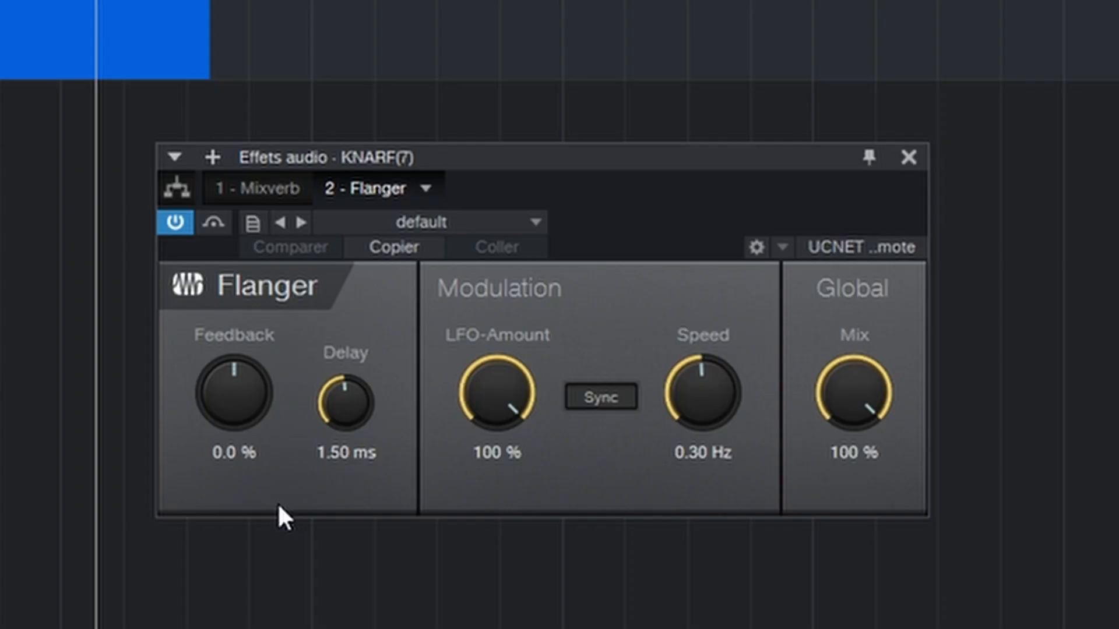
{"action": "left_click", "coordinate": [264, 188]}
{"action": "left_click", "coordinate": [380, 192]}
Step: In the effects routing editor, add a splitter with Mixverb and Flanger on parallel branches
{"action": "left_click", "coordinate": [177, 188]}
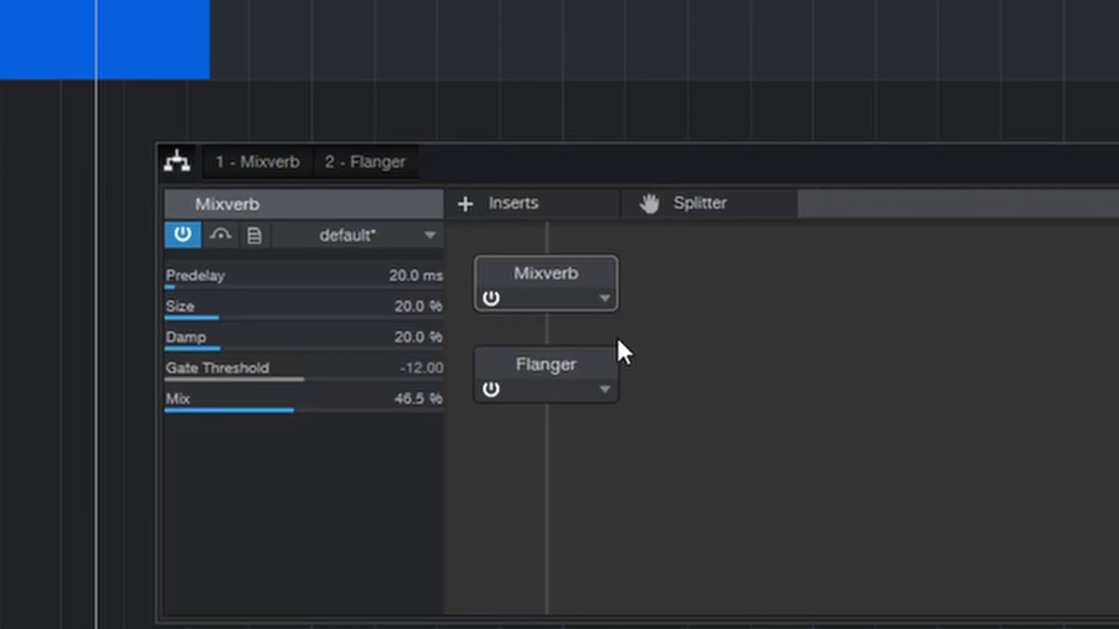
{"action": "left_click_drag", "start_coordinate": [705, 215], "coordinate": [554, 358]}
{"action": "left_click_drag", "start_coordinate": [679, 300], "coordinate": [550, 391]}
{"action": "left_click_drag", "start_coordinate": [716, 549], "coordinate": [837, 388]}
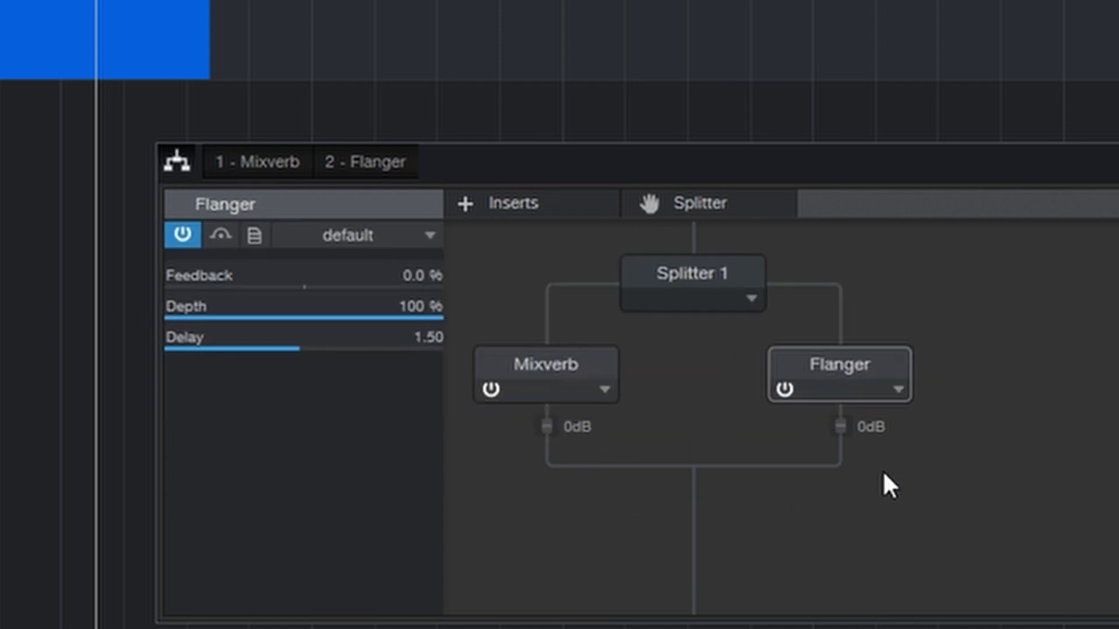
Step: Lower the output levels of the splitter's branches, setting the Flanger branch to -11.4 dB
{"action": "left_click", "coordinate": [841, 426]}
{"action": "left_click_drag", "start_coordinate": [844, 619], "coordinate": [843, 623]}
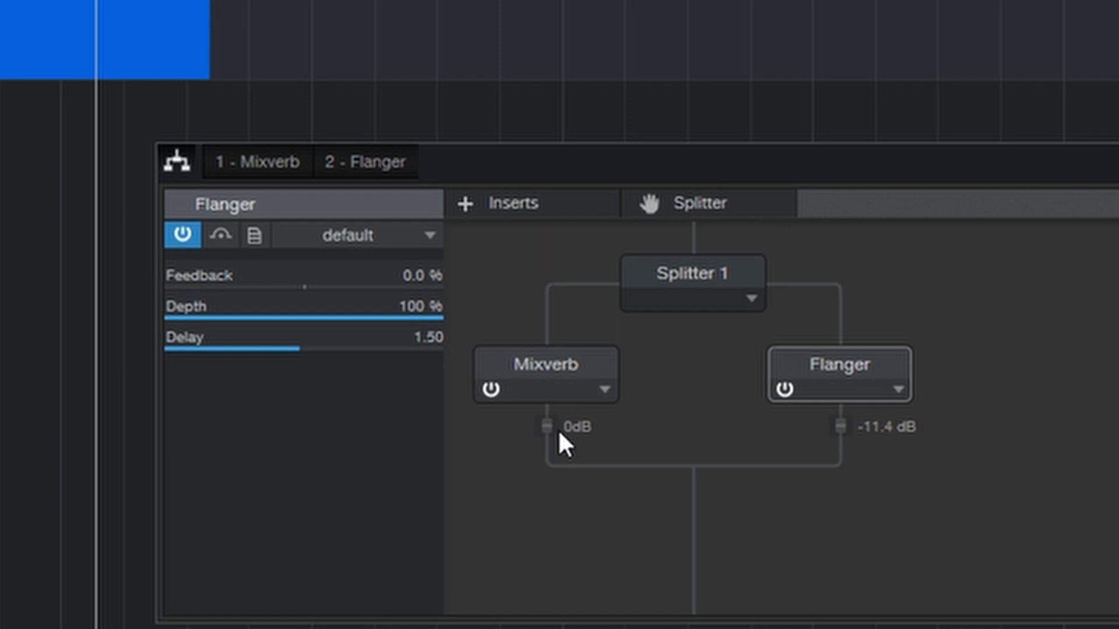
{"action": "left_click_drag", "start_coordinate": [548, 427], "coordinate": [565, 584]}
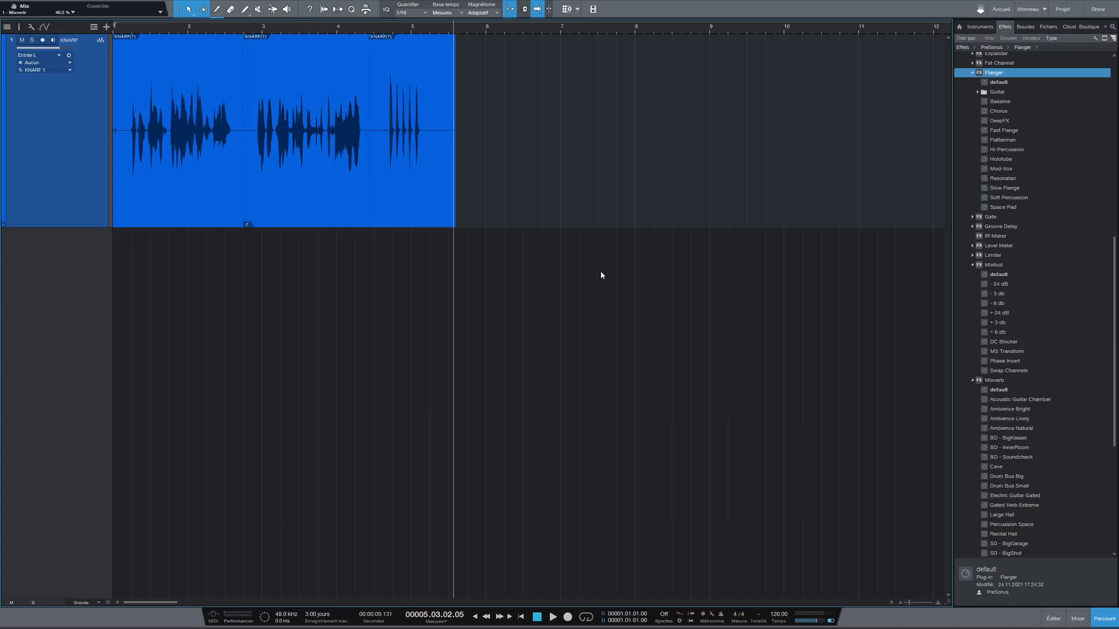
Step: Reopen the middle event's effects editor, remove Mixverb from the chain and play the result
{"action": "key", "text": "F3"}
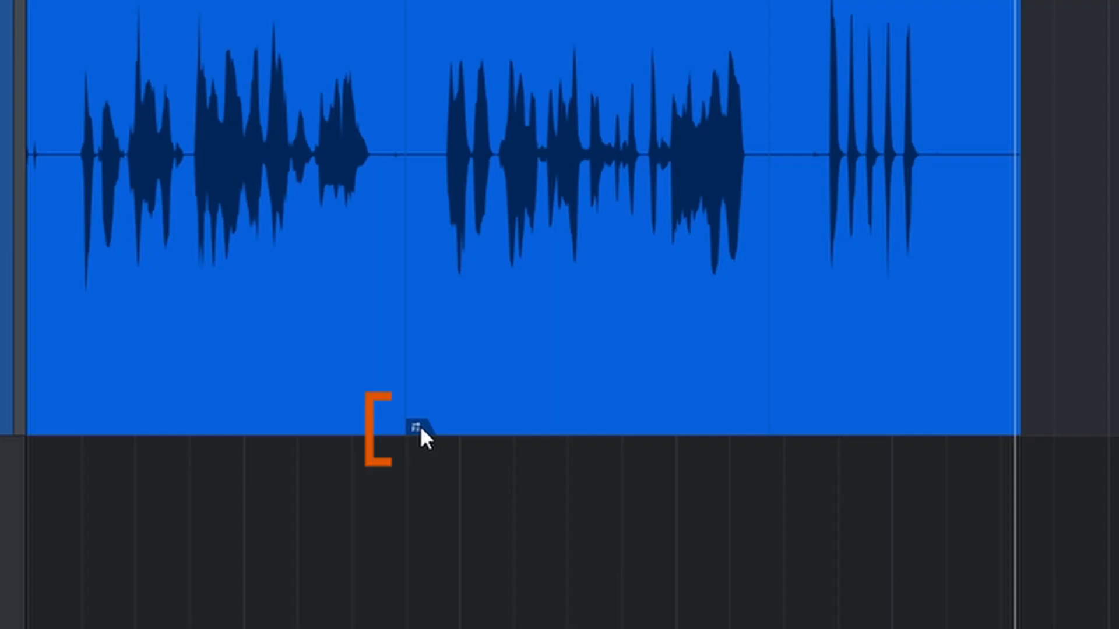
{"action": "left_click", "coordinate": [248, 225]}
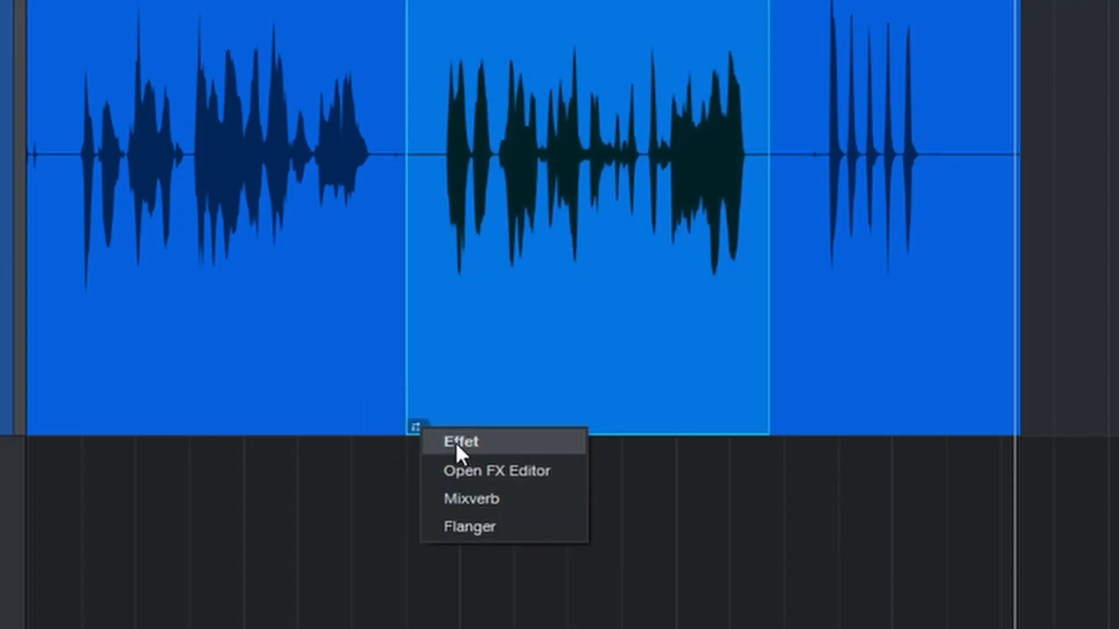
{"action": "left_click", "coordinate": [463, 477]}
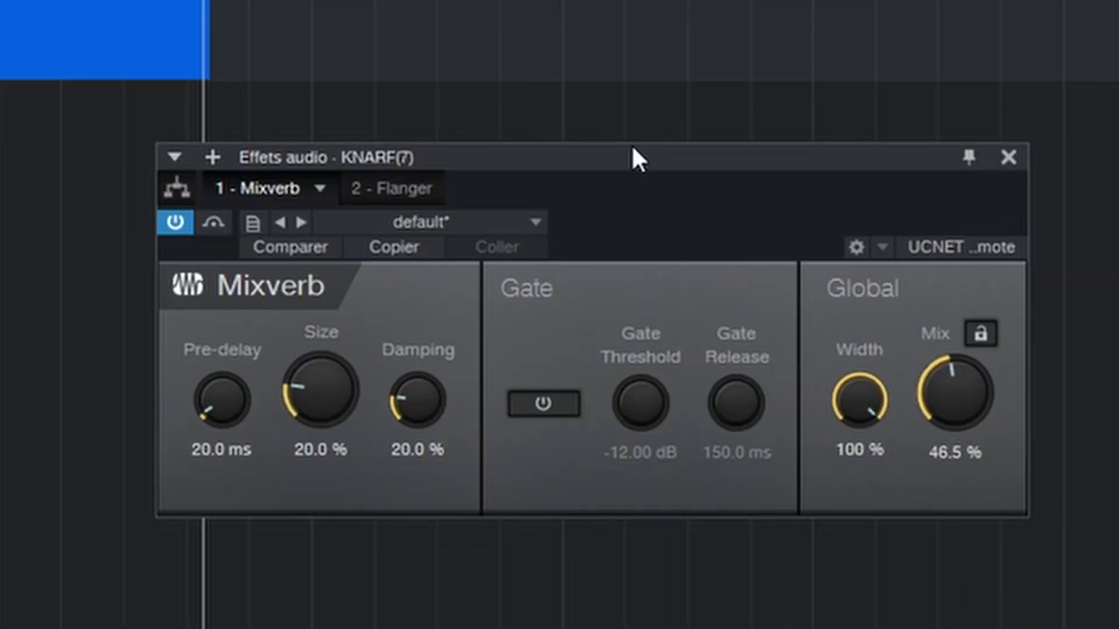
{"action": "left_click", "coordinate": [319, 189]}
{"action": "left_click", "coordinate": [278, 357]}
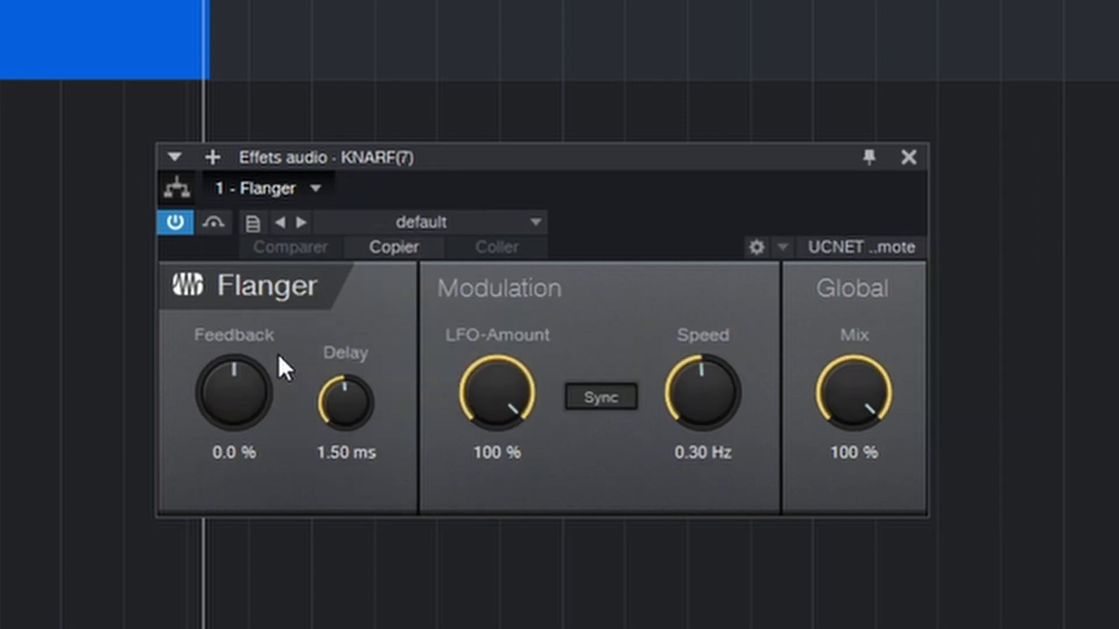
{"action": "key", "text": "space"}
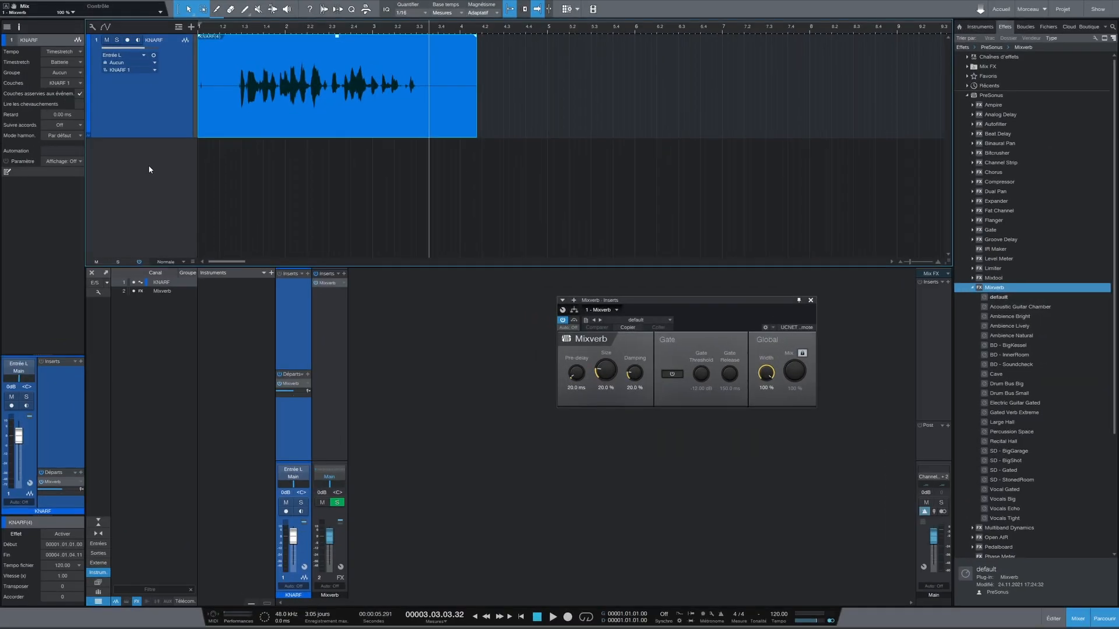
Step: Create a second audio track named KNARF 2 below the first one
{"action": "key", "text": "End"}
{"action": "type", "text": "2"}
{"action": "key", "text": "Return"}
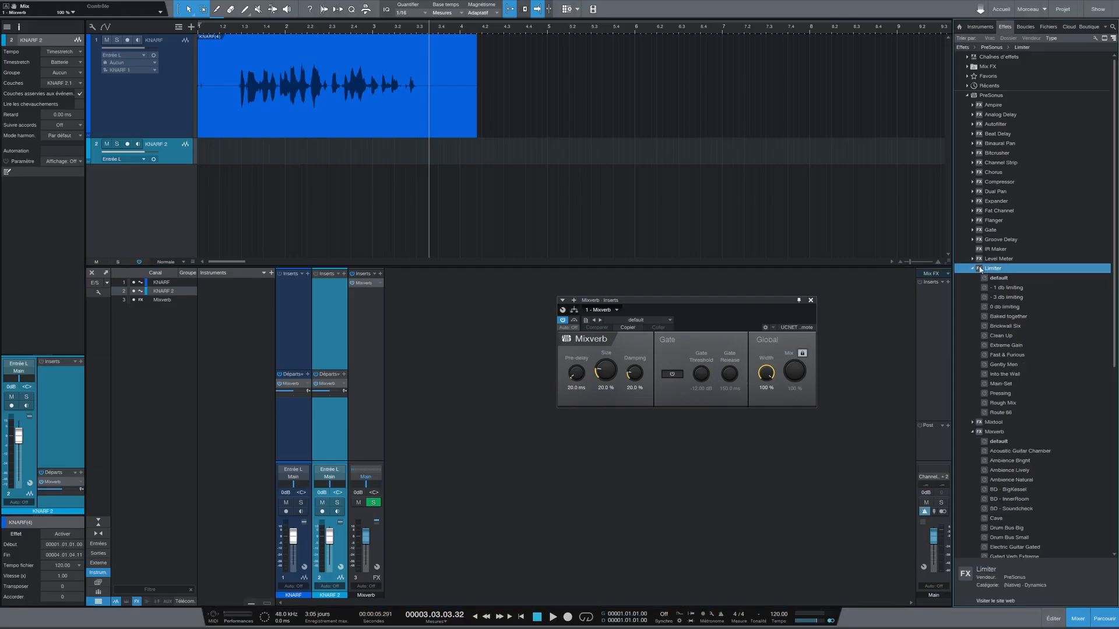
Step: Insert the PreSonus Limiter and Expander on the KNARF channel
{"action": "left_click_drag", "start_coordinate": [991, 270], "coordinate": [283, 326]}
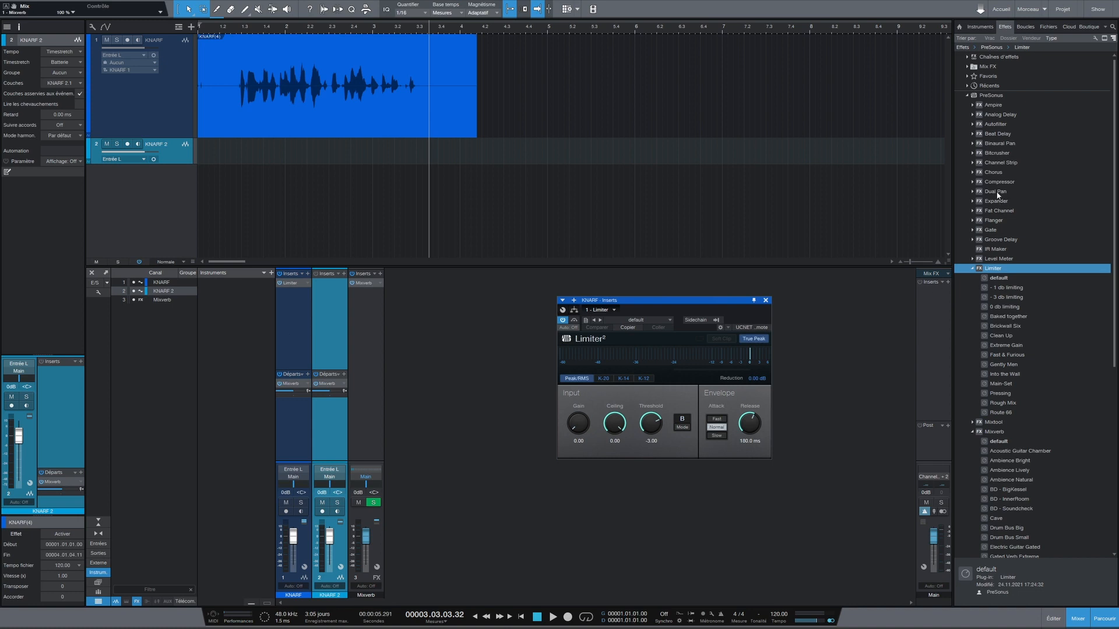
{"action": "left_click_drag", "start_coordinate": [998, 204], "coordinate": [303, 298]}
{"action": "left_click_drag", "start_coordinate": [347, 210], "coordinate": [416, 212]}
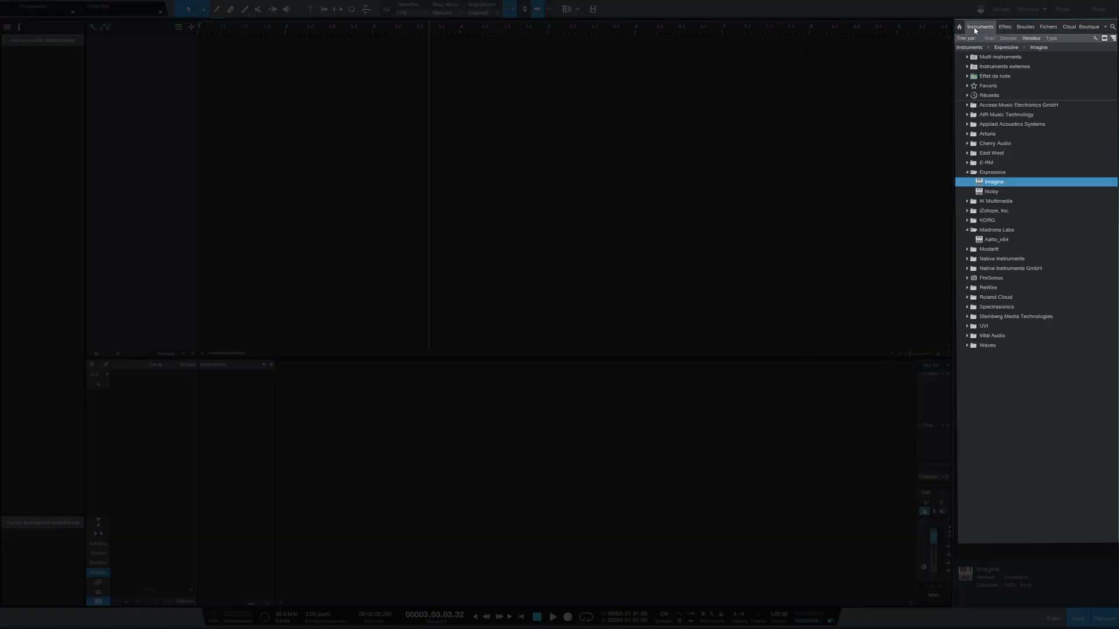
Step: Create an instrument track from PreSonus Mai Tai's Pad - Dark Pad preset and enlarge the track's height
{"action": "left_click", "coordinate": [968, 278]}
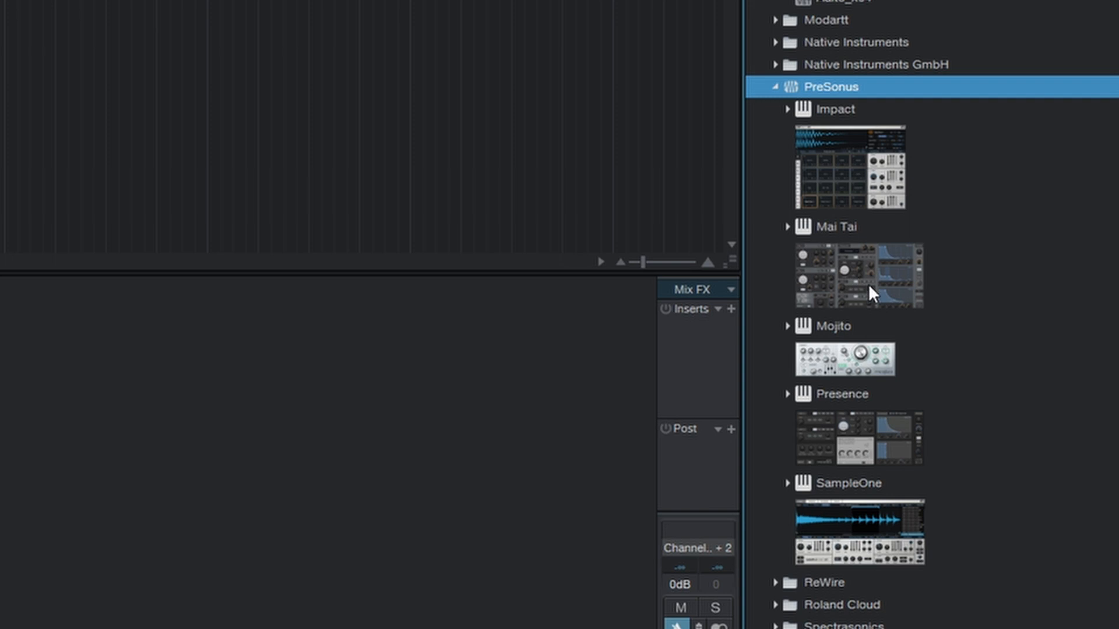
{"action": "double_click", "coordinate": [869, 287]}
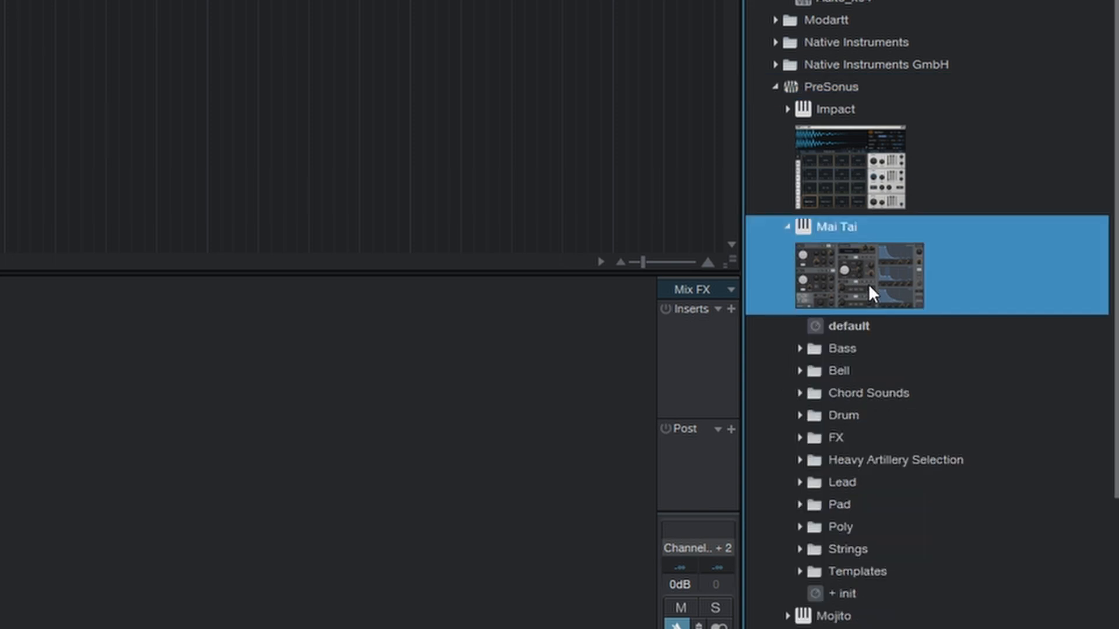
{"action": "left_click", "coordinate": [800, 504]}
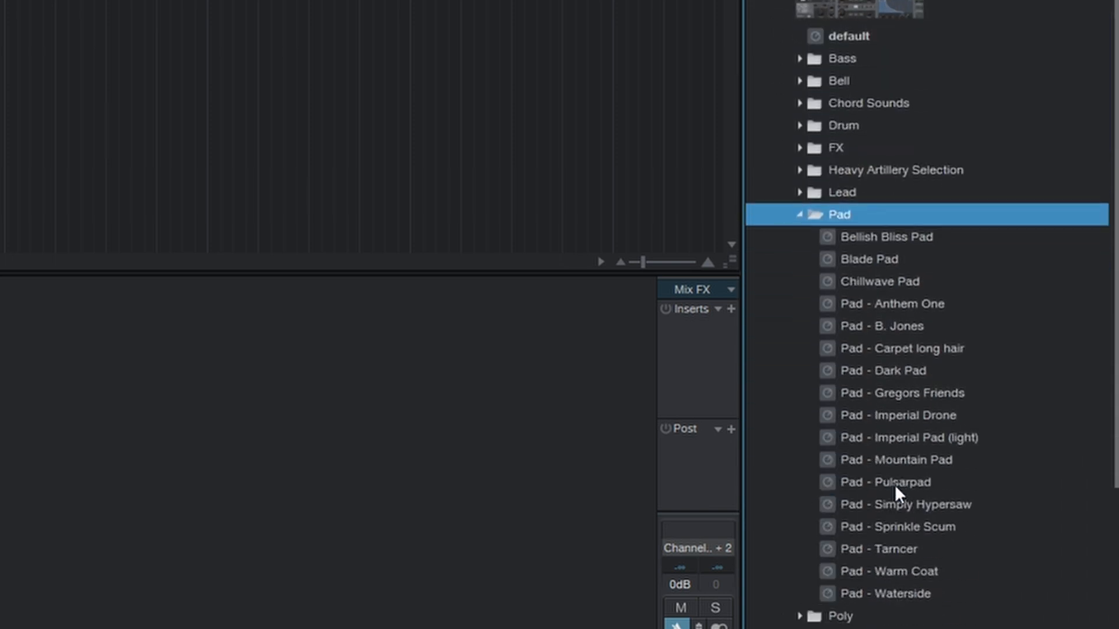
{"action": "left_click_drag", "start_coordinate": [883, 371], "coordinate": [278, 58]}
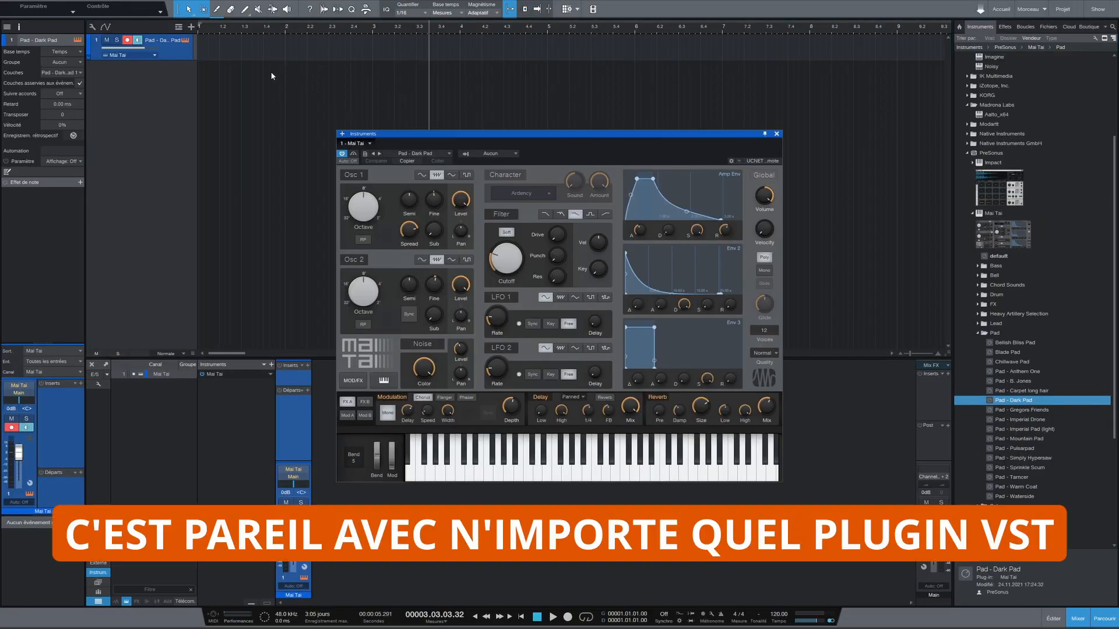
{"action": "left_click_drag", "start_coordinate": [172, 64], "coordinate": [163, 116]}
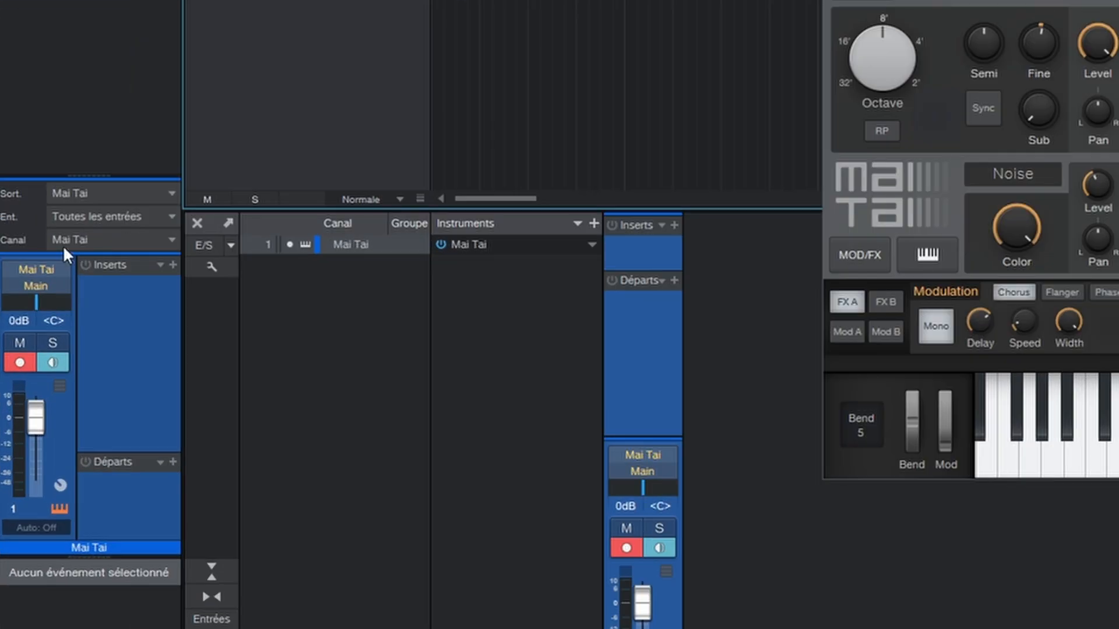
Step: Configure external devices from the Mai Tai track's input options and add a new keyboard named Nord Stage 3
{"action": "left_click", "coordinate": [138, 216]}
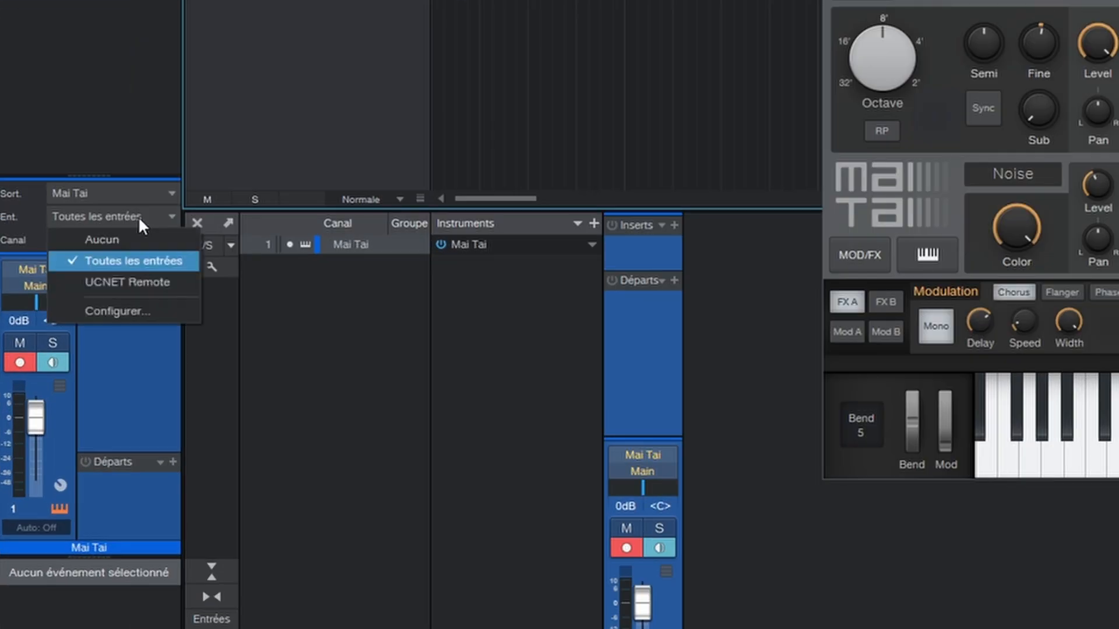
{"action": "left_click", "coordinate": [123, 310]}
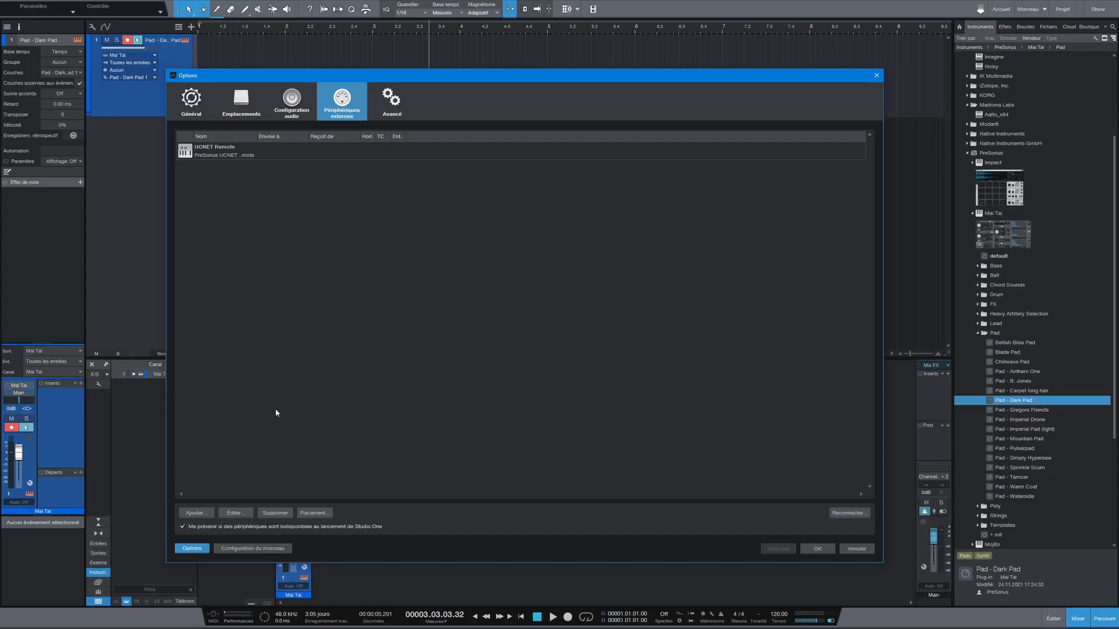
{"action": "left_click", "coordinate": [195, 513]}
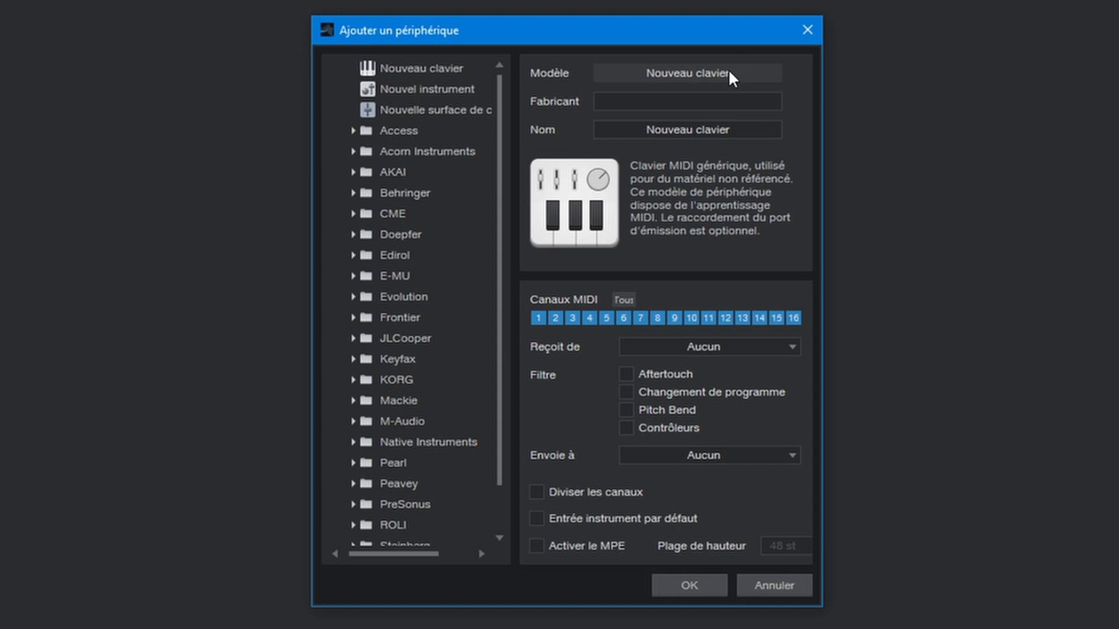
{"action": "left_click", "coordinate": [688, 129]}
{"action": "type", "text": "Nord Stage "}
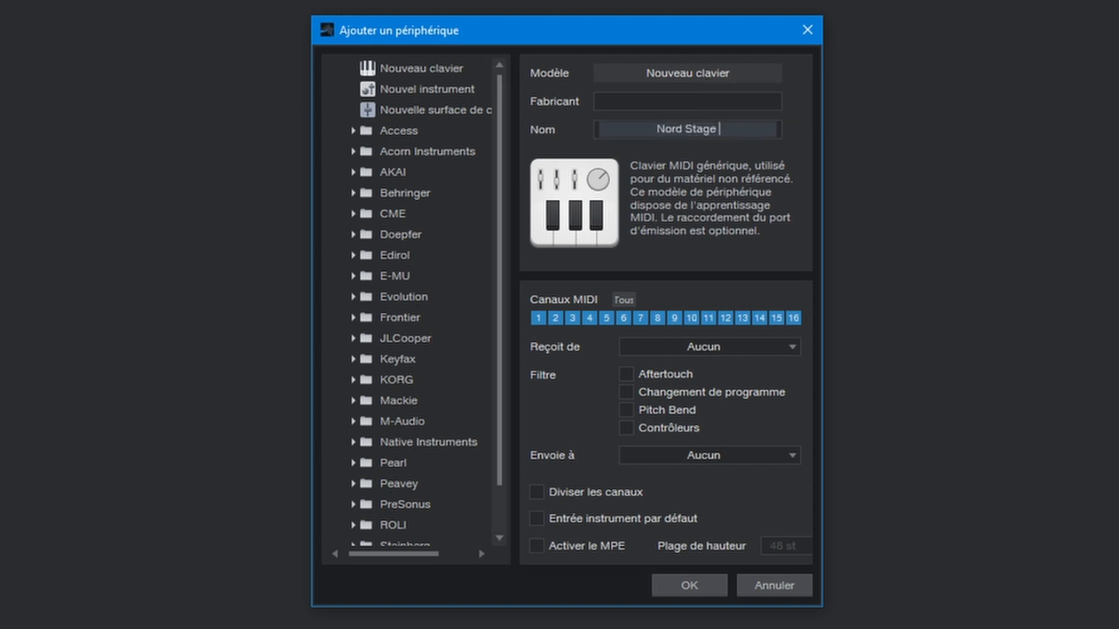
{"action": "type", "text": "3"}
{"action": "key", "text": "Return"}
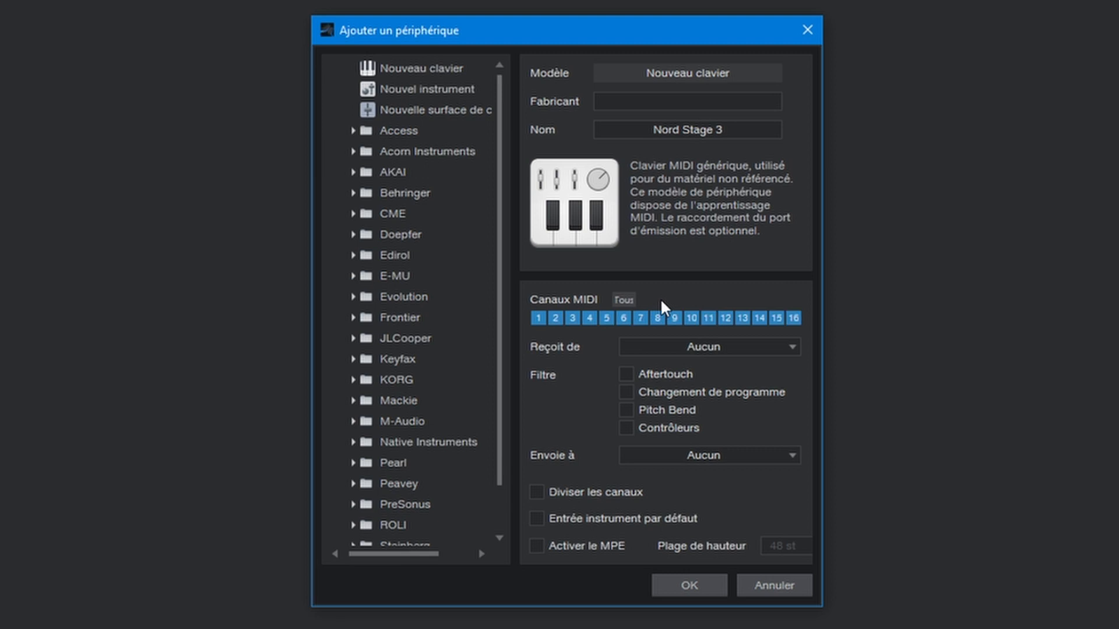
Step: Set the keyboard to receive from Nord Stage 3 MIDI, set its send port, and choose Nord Stage 3 as the Mai Tai track's input
{"action": "left_click", "coordinate": [707, 348]}
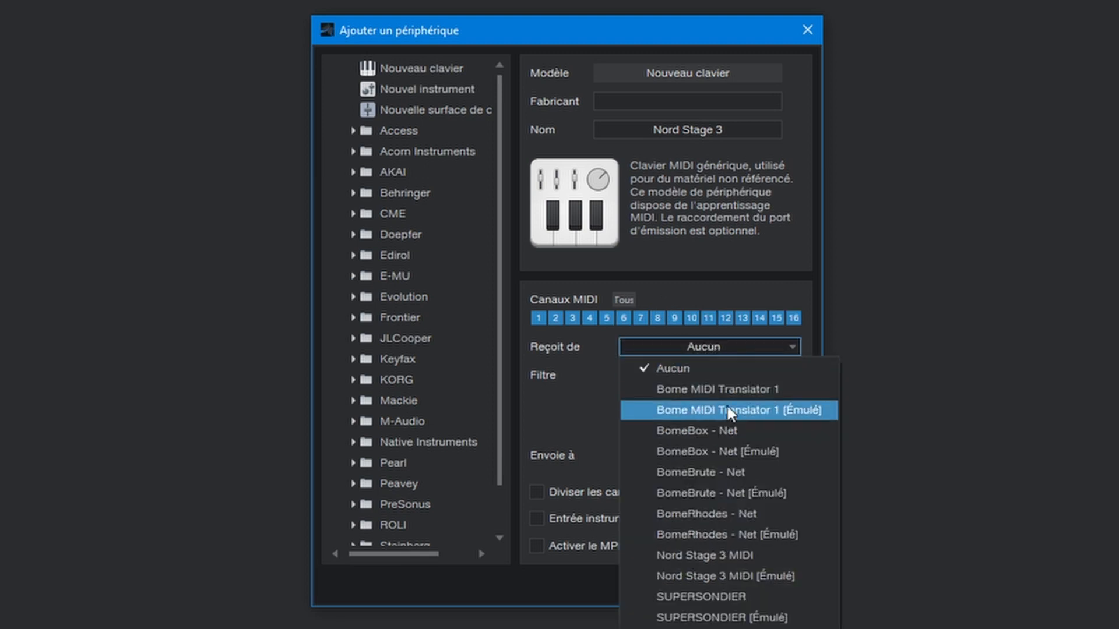
{"action": "left_click", "coordinate": [735, 550]}
{"action": "left_click", "coordinate": [705, 455]}
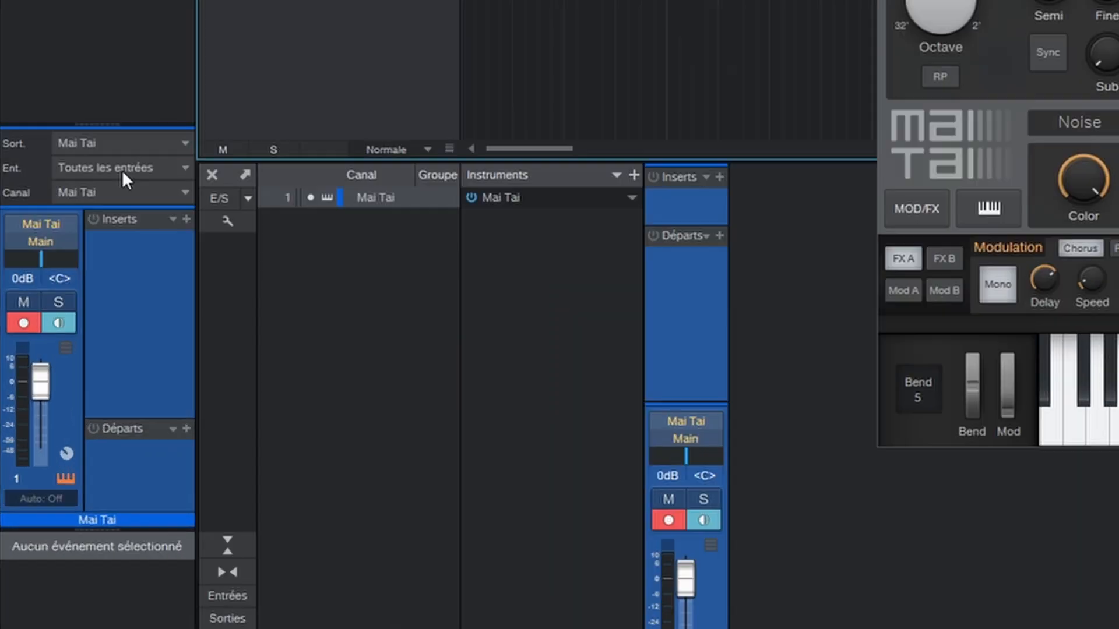
{"action": "left_click", "coordinate": [59, 361]}
{"action": "left_click", "coordinate": [124, 214]}
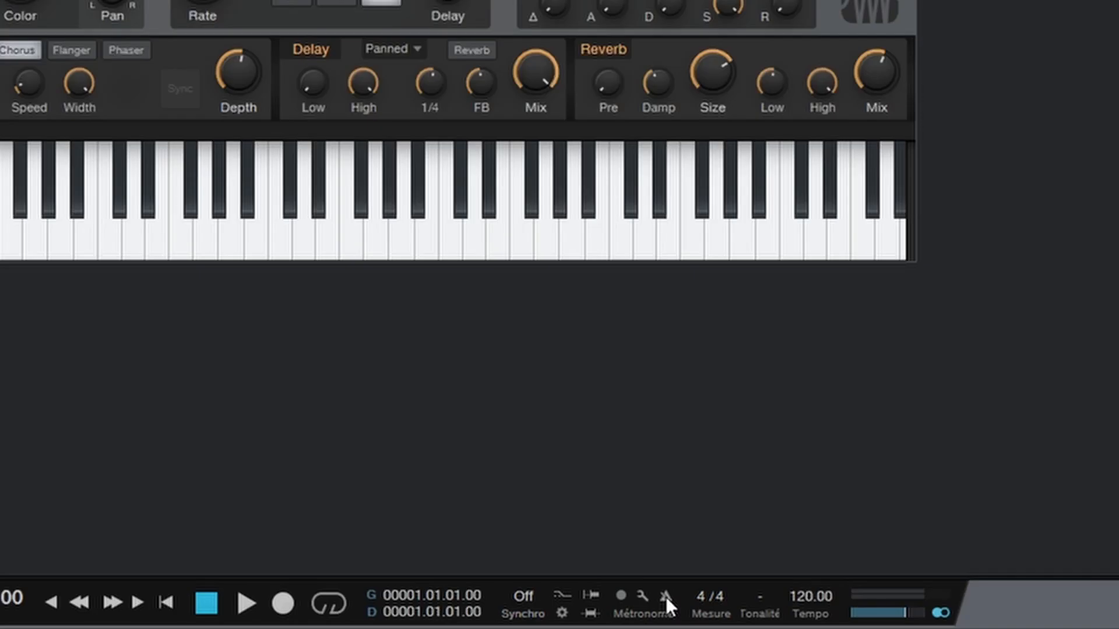
Step: Turn on the metronome, open its settings and set the song tempo to 86
{"action": "left_click", "coordinate": [666, 597]}
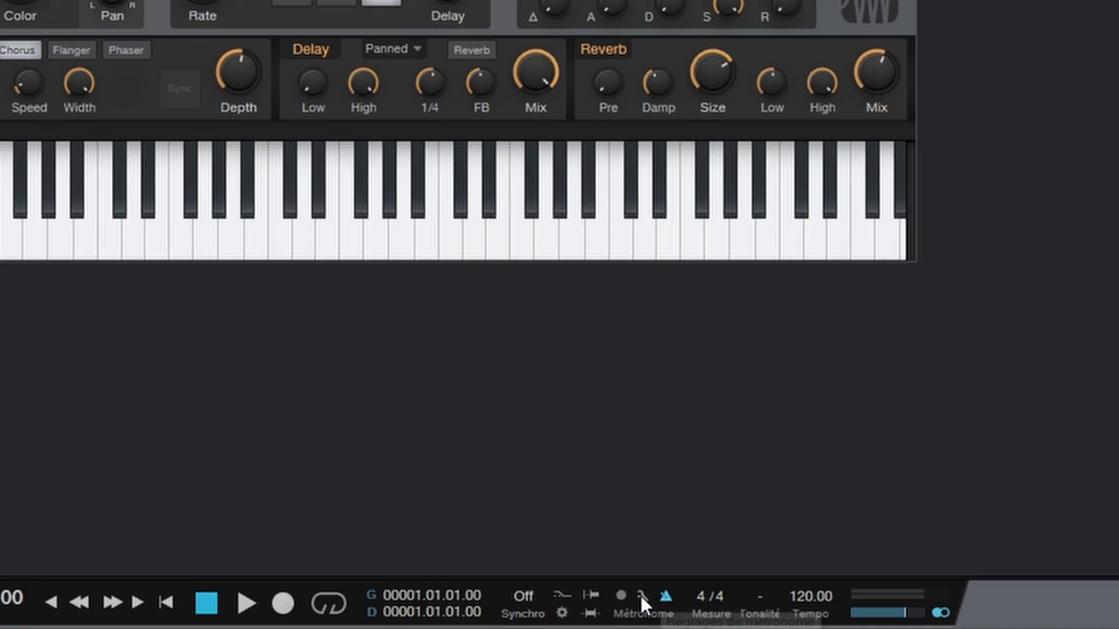
{"action": "left_click", "coordinate": [642, 595]}
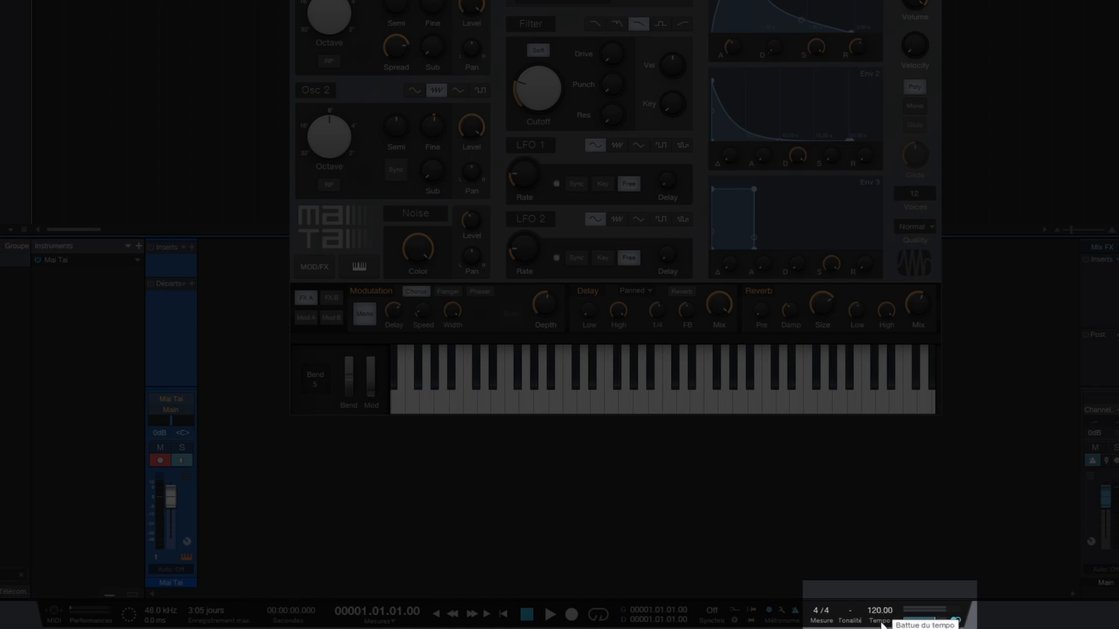
{"action": "left_click", "coordinate": [881, 624]}
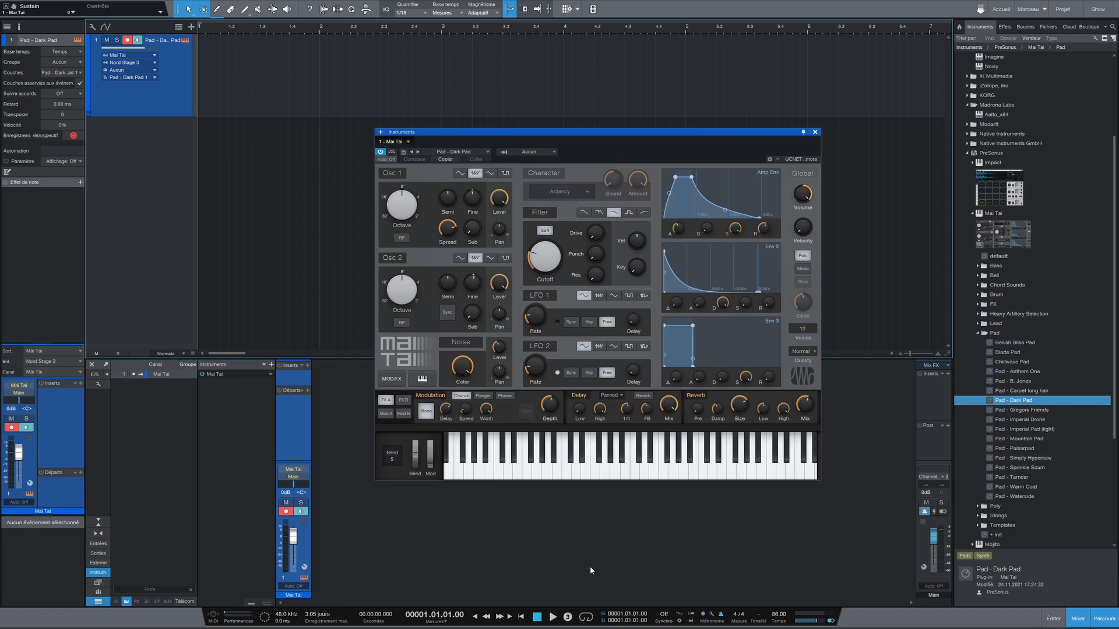
Step: Record a six-bar chord part on the Dark Pad track and play it back
{"action": "key", "text": "KP_Multiply"}
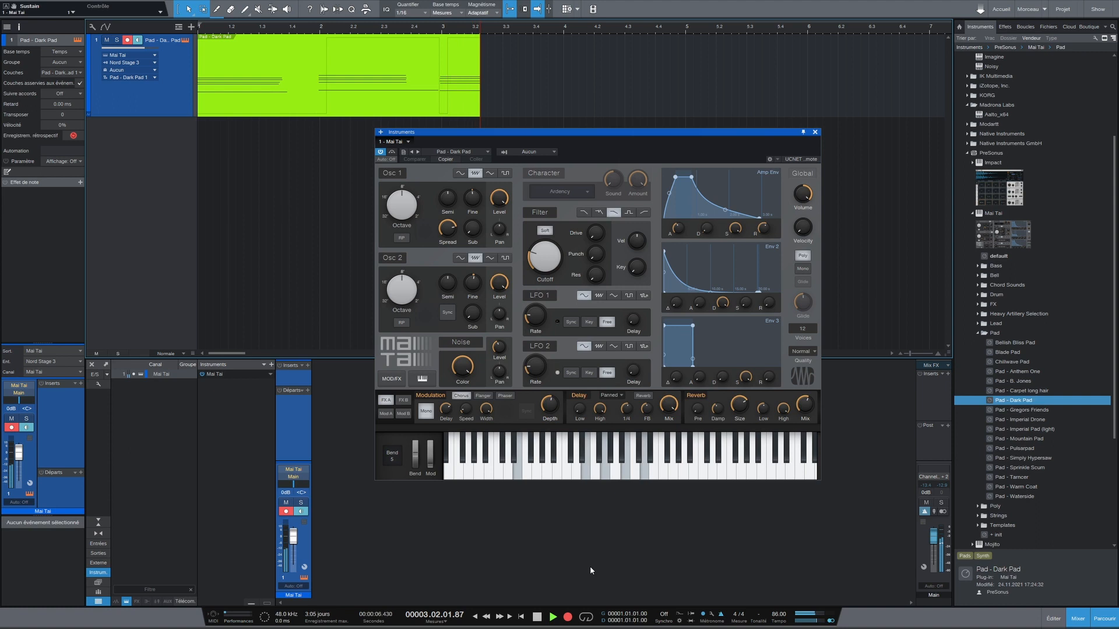
{"action": "key", "text": "space"}
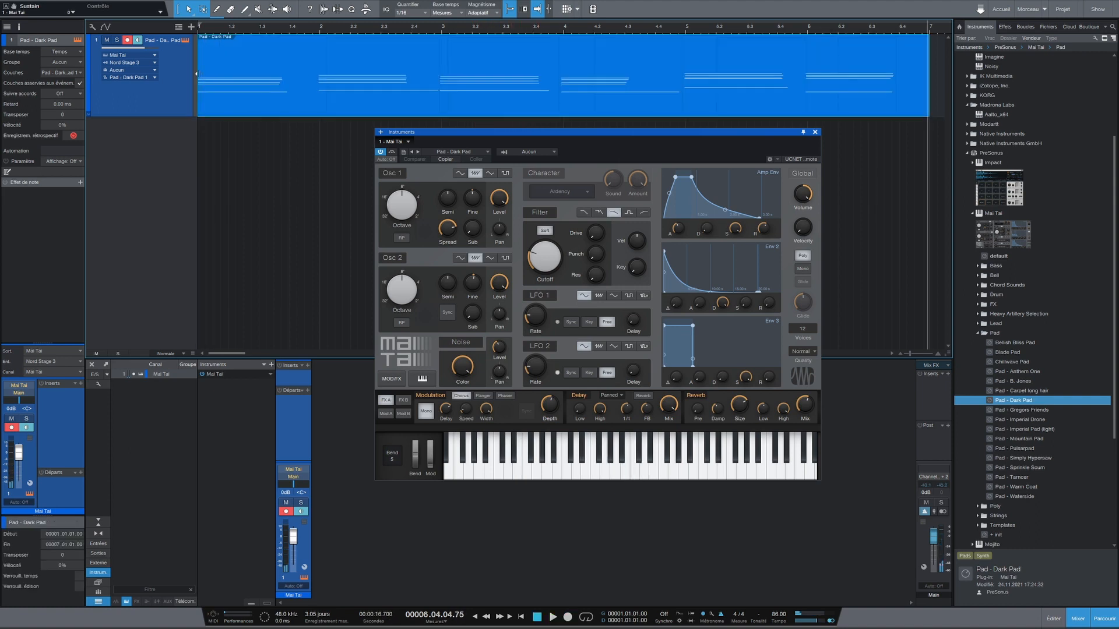
{"action": "key", "text": "space"}
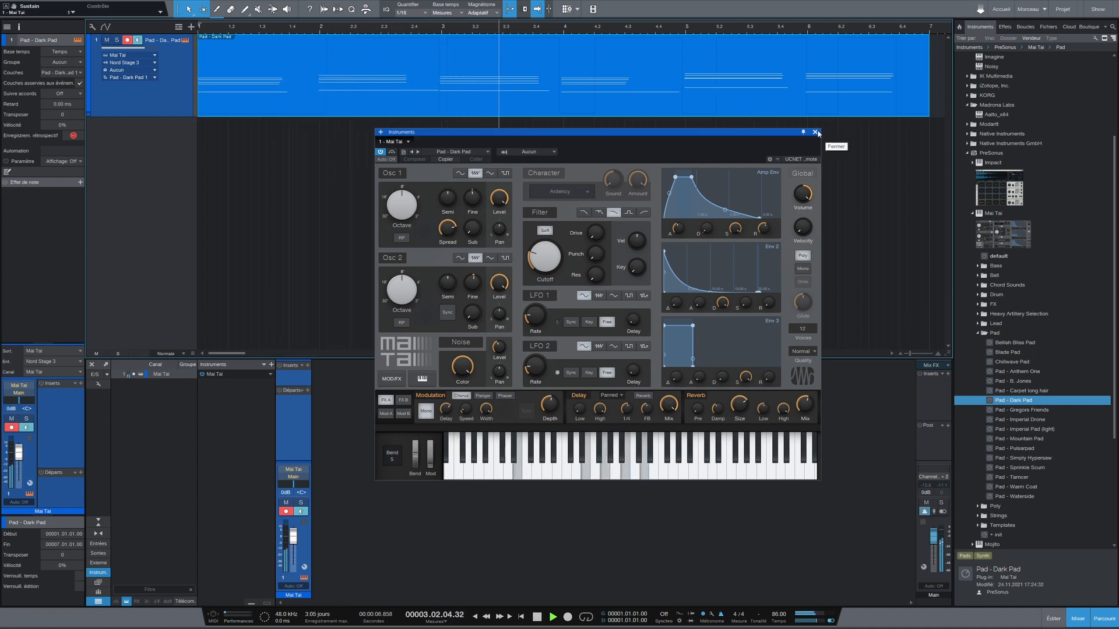
{"action": "key", "text": "space"}
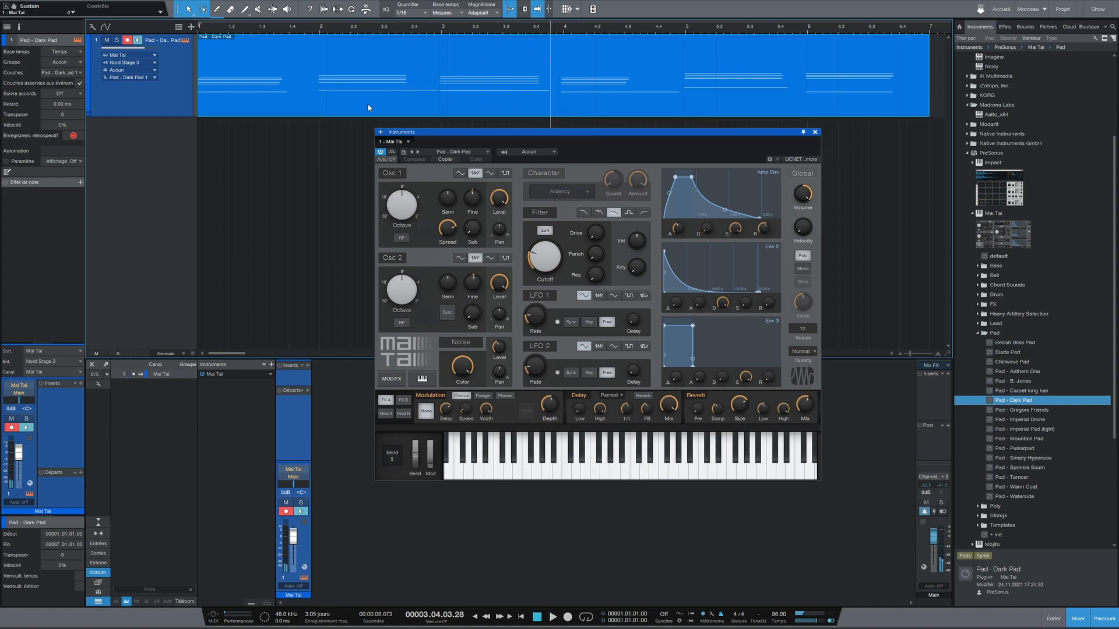
Step: Open the recorded pad event in the note editor, move the Mai Tai window up and select a note in bar 3
{"action": "double_click", "coordinate": [368, 108]}
{"action": "left_click_drag", "start_coordinate": [528, 132], "coordinate": [418, 48]}
{"action": "left_click", "coordinate": [373, 481]}
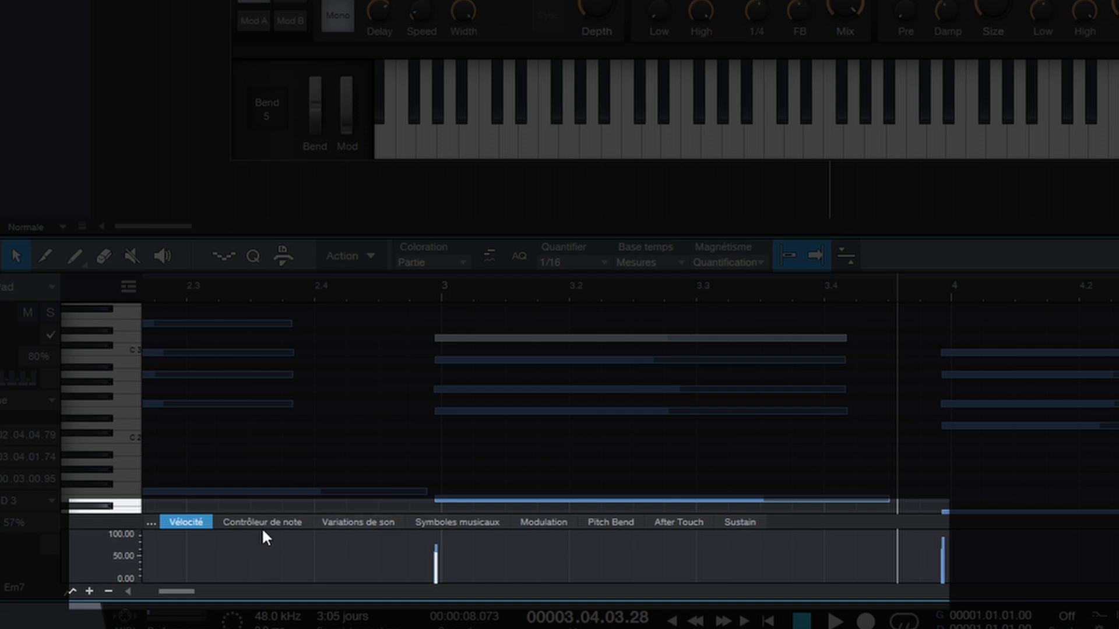
Step: Examine the controller lanes below the notes, including note controller types, aftertouch, musical symbols and sound variations
{"action": "left_click", "coordinate": [261, 527]}
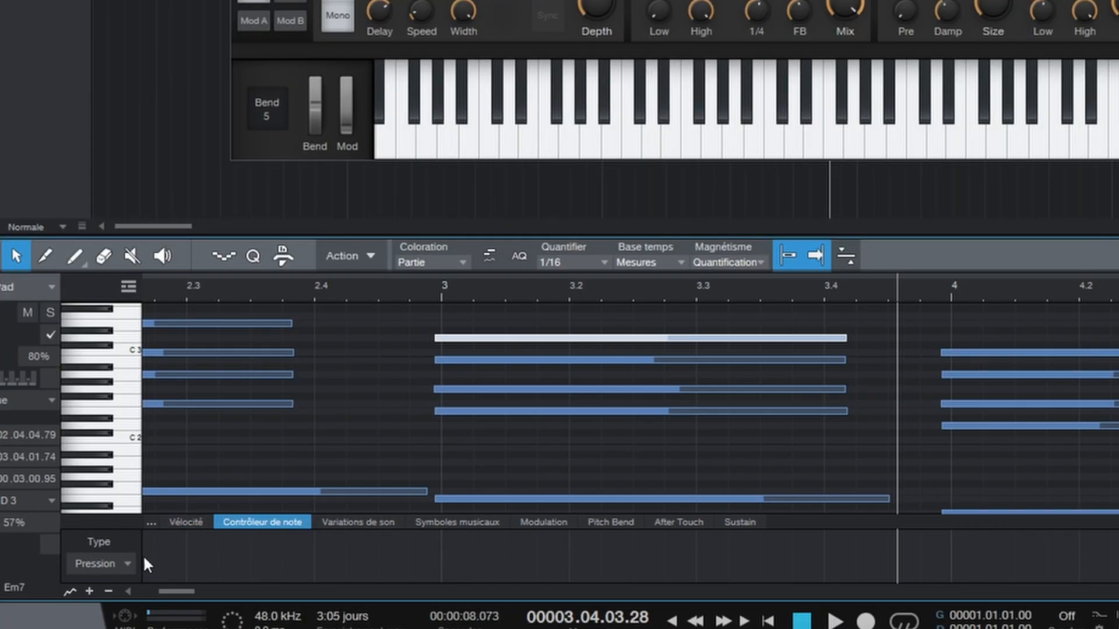
{"action": "left_click", "coordinate": [111, 563]}
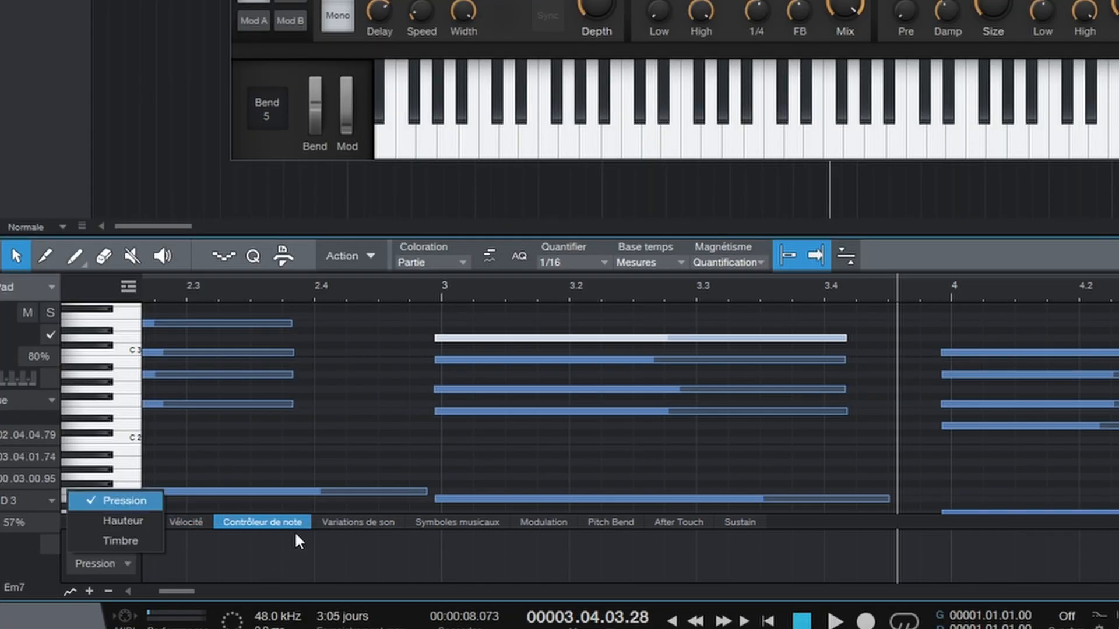
{"action": "left_click", "coordinate": [675, 523]}
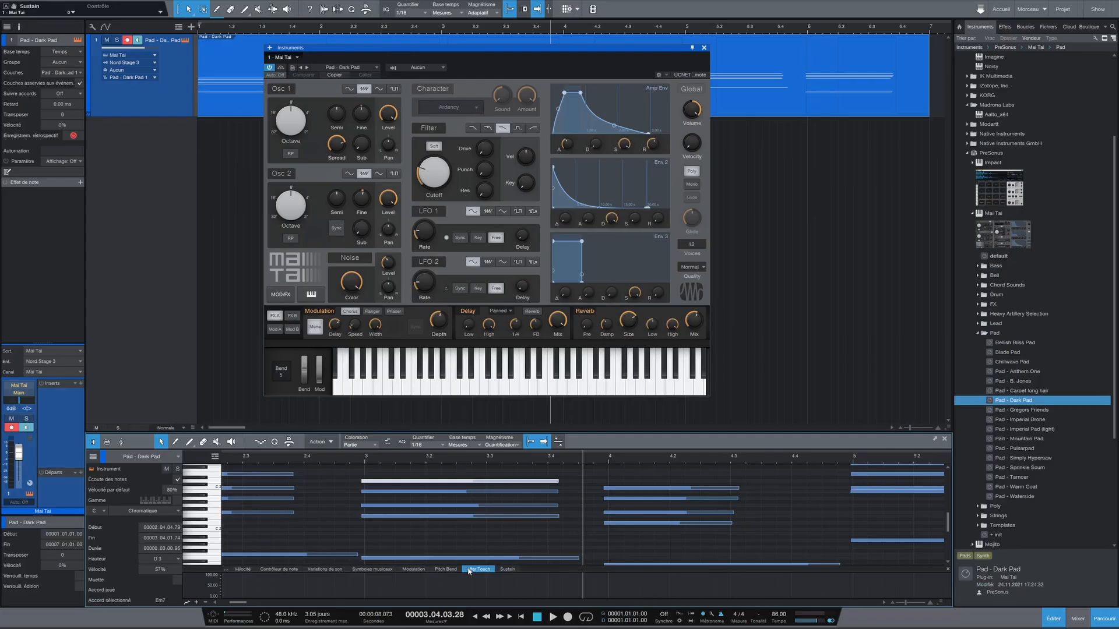
{"action": "left_click", "coordinate": [366, 570]}
{"action": "left_click", "coordinate": [322, 571]}
{"action": "left_click", "coordinate": [283, 571]}
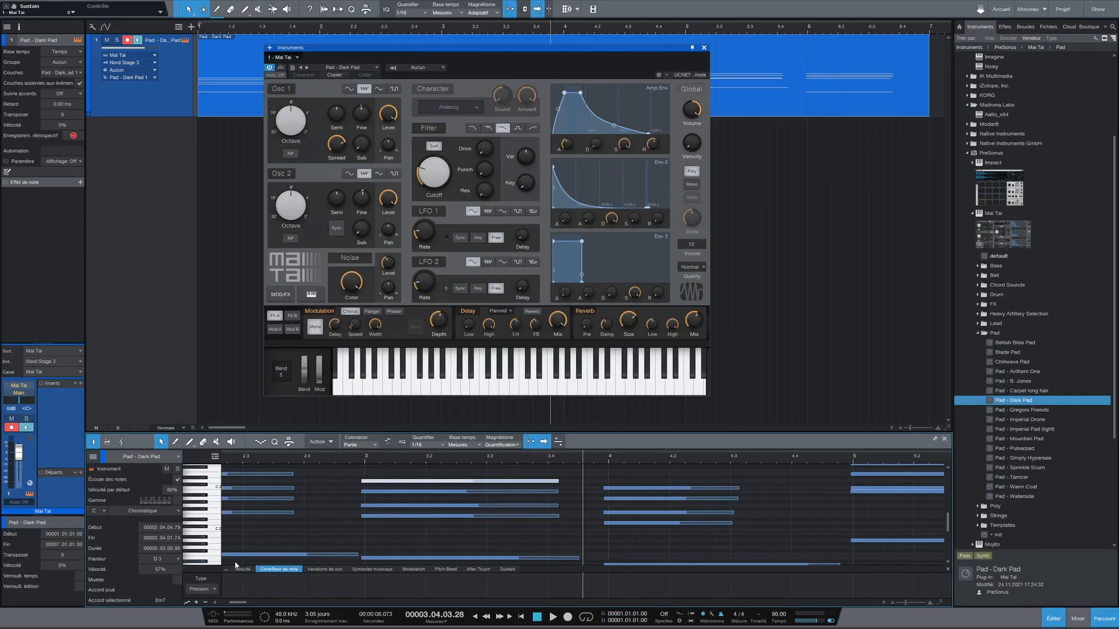
Step: Set the note editor's scale to D Dorien
{"action": "left_click", "coordinate": [226, 570]}
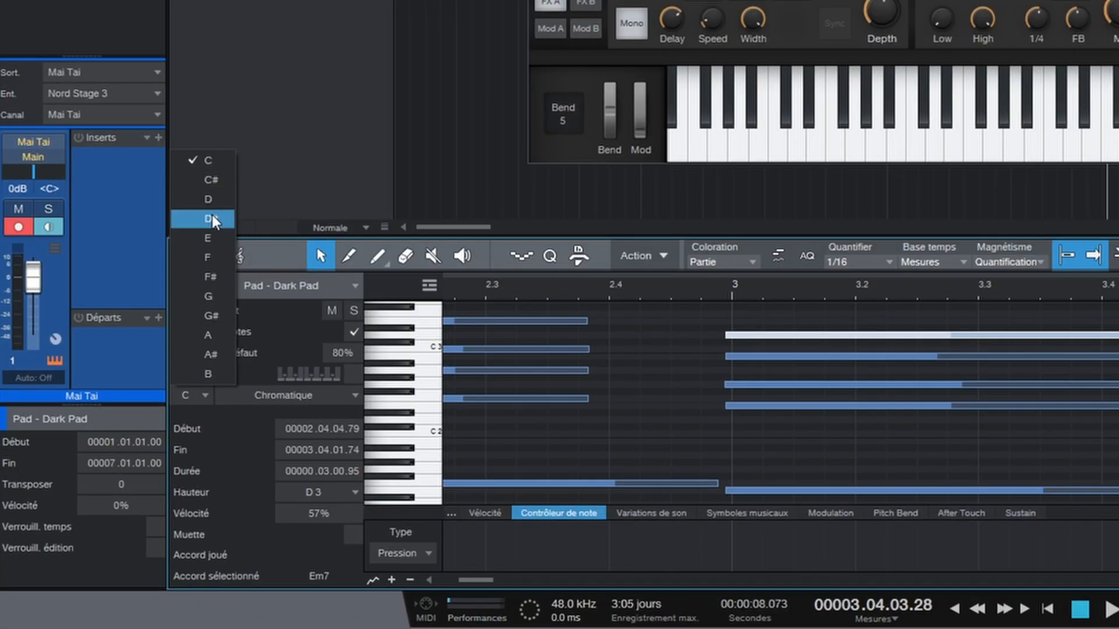
{"action": "left_click", "coordinate": [214, 199]}
{"action": "left_click", "coordinate": [322, 396]}
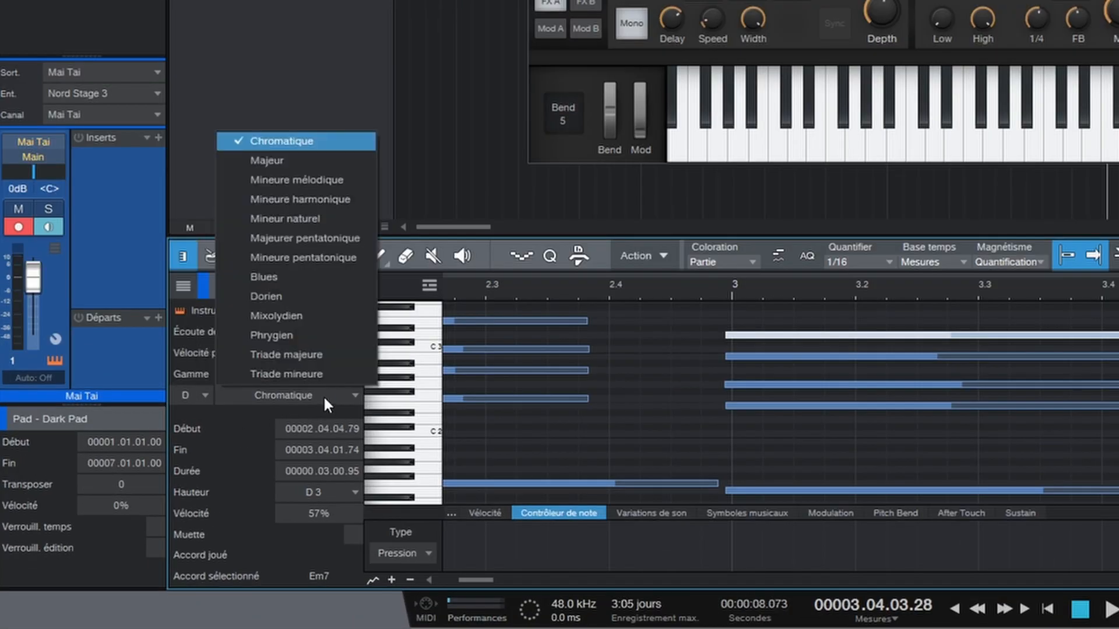
{"action": "left_click", "coordinate": [285, 295]}
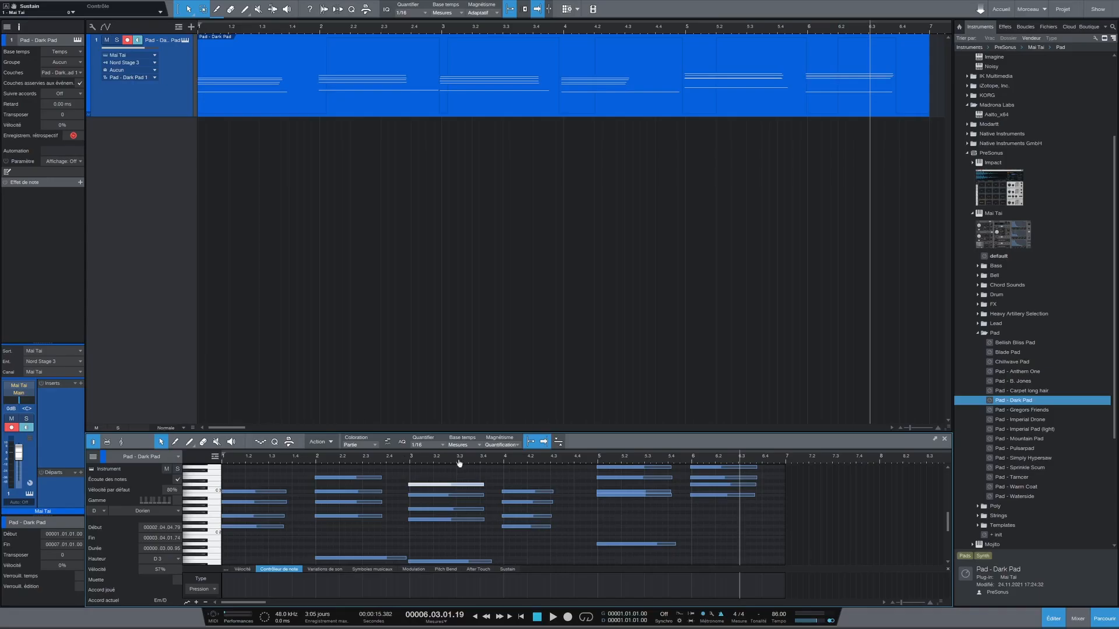
Step: Show the quantize settings and quantize all the pad notes to the binary 1/16 grid
{"action": "left_click_drag", "start_coordinate": [459, 463], "coordinate": [531, 462]}
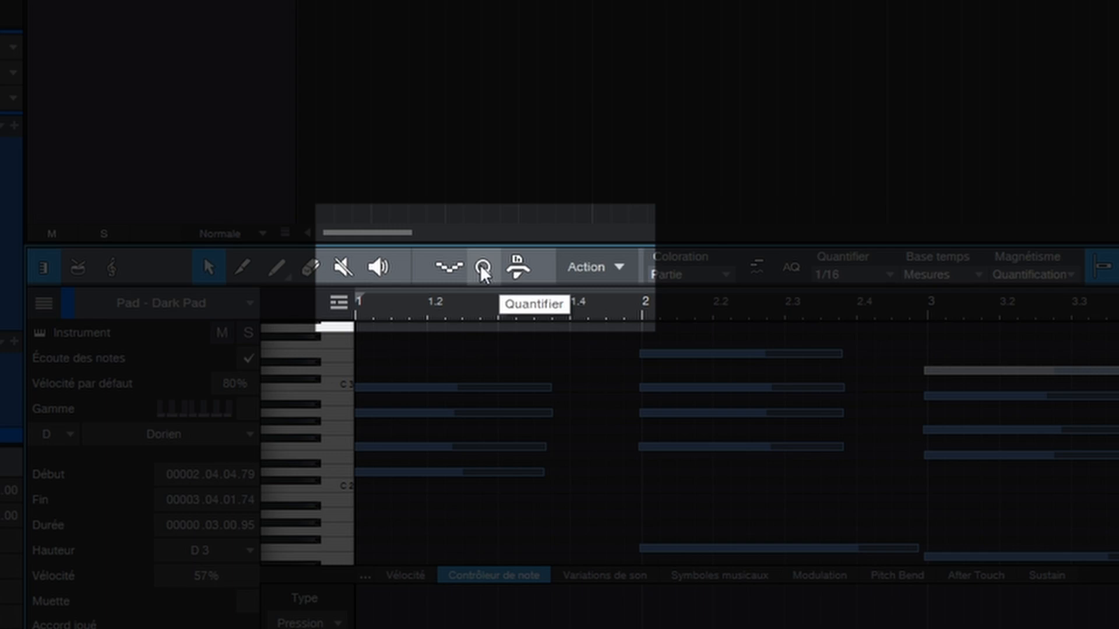
{"action": "left_click", "coordinate": [482, 268]}
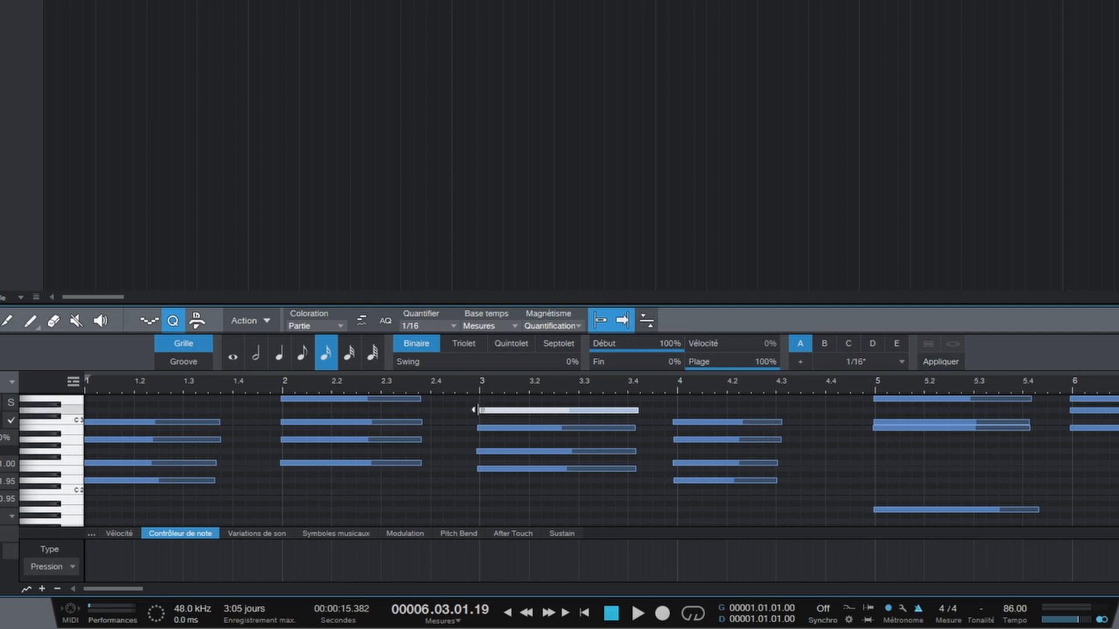
{"action": "left_click", "coordinate": [522, 487]}
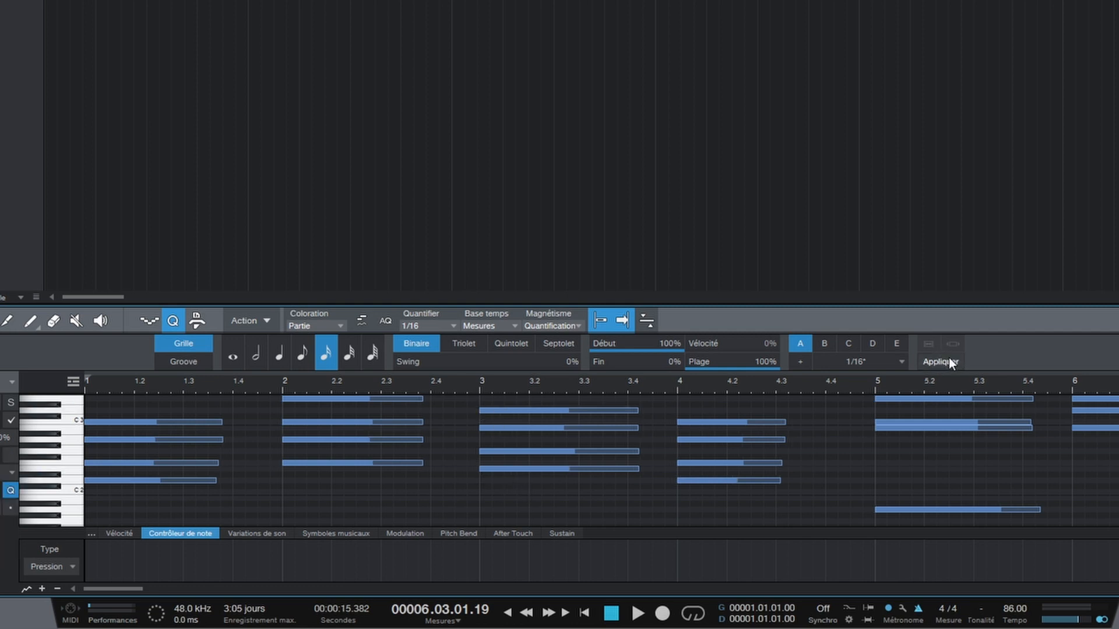
Step: Try the Triolet, Quintolet and Septolet quantize grids, and return to Binaire
{"action": "left_click", "coordinate": [451, 342]}
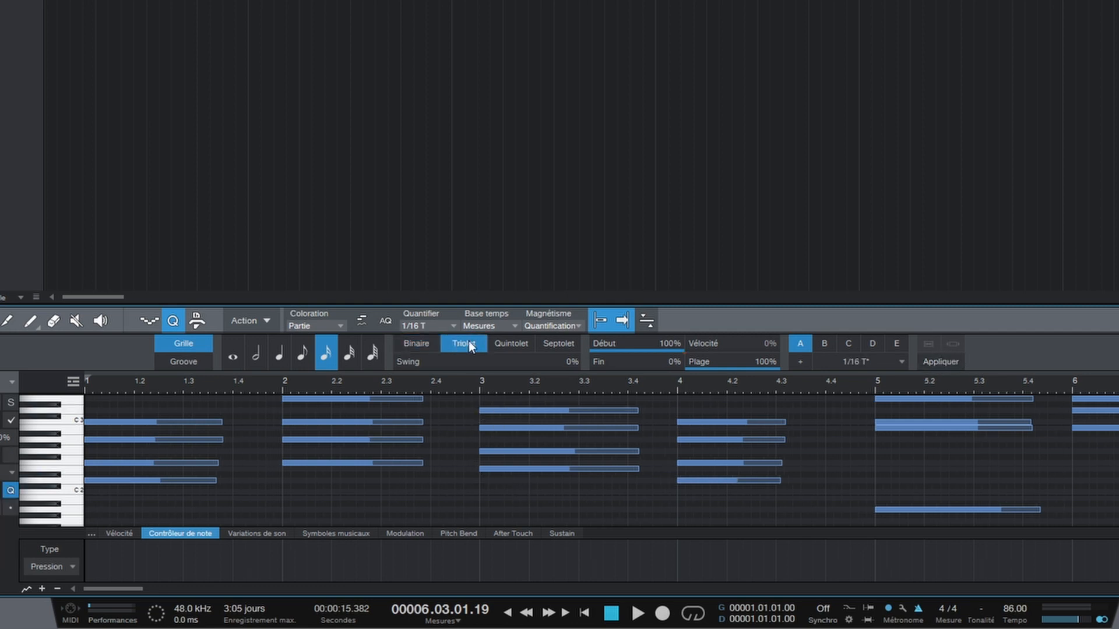
{"action": "left_click", "coordinate": [513, 344]}
{"action": "left_click", "coordinate": [551, 344]}
{"action": "left_click", "coordinate": [423, 345]}
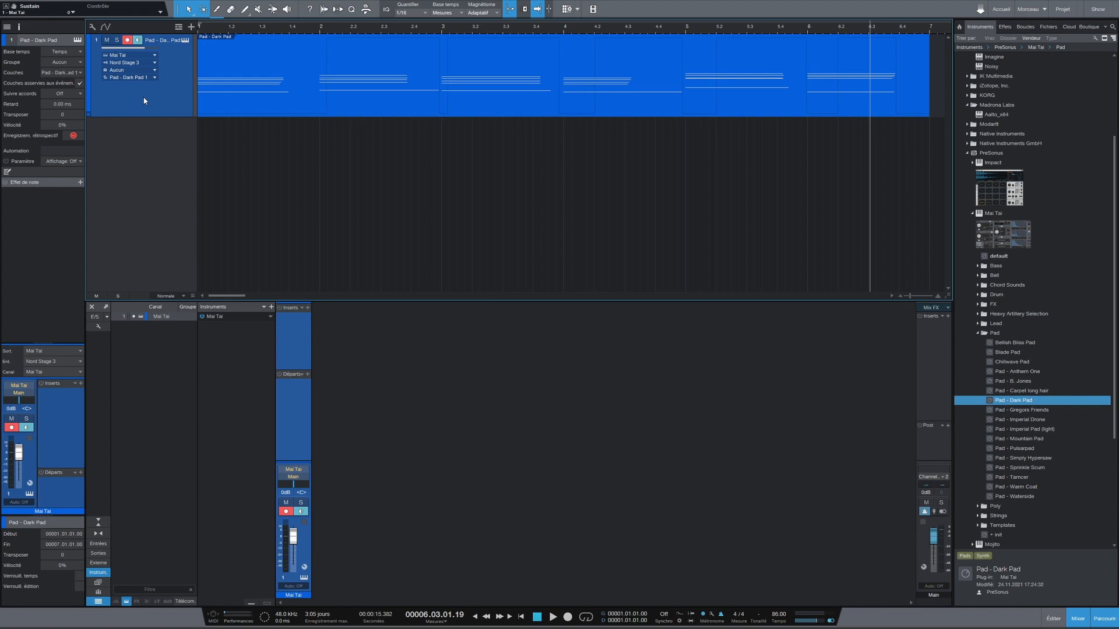
Step: Replace the pad track with a new empty instrument track that uses Mai Tai as its instrument and Nord Stage 3 as its input
{"action": "key", "text": "Delete"}
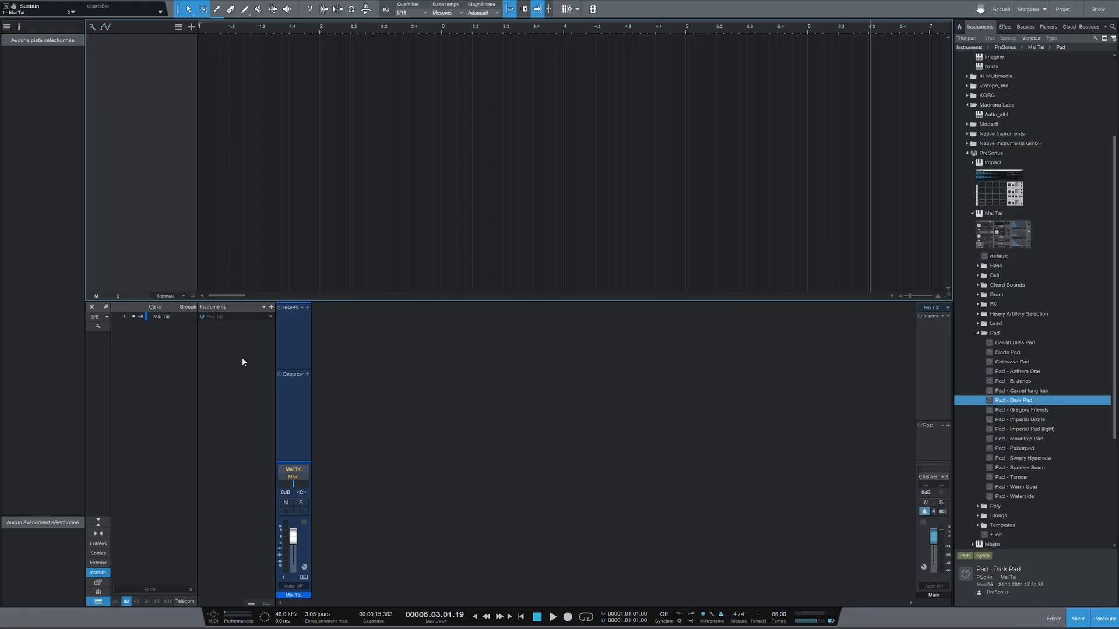
{"action": "right_click", "coordinate": [112, 71]}
{"action": "left_click", "coordinate": [152, 106]}
{"action": "left_click", "coordinate": [155, 55]}
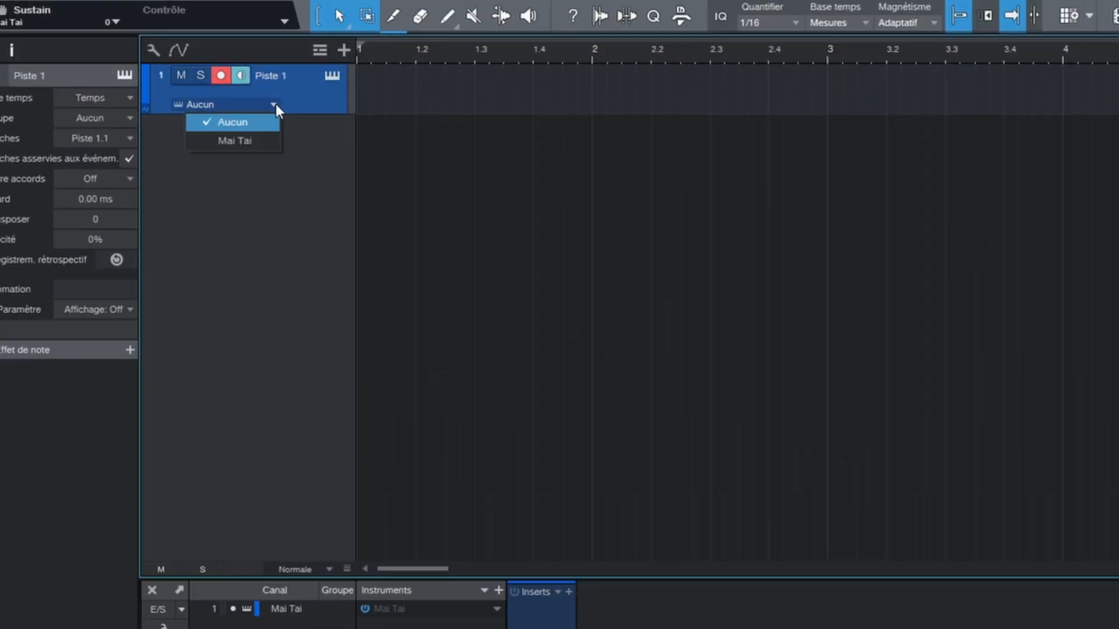
{"action": "left_click", "coordinate": [253, 142]}
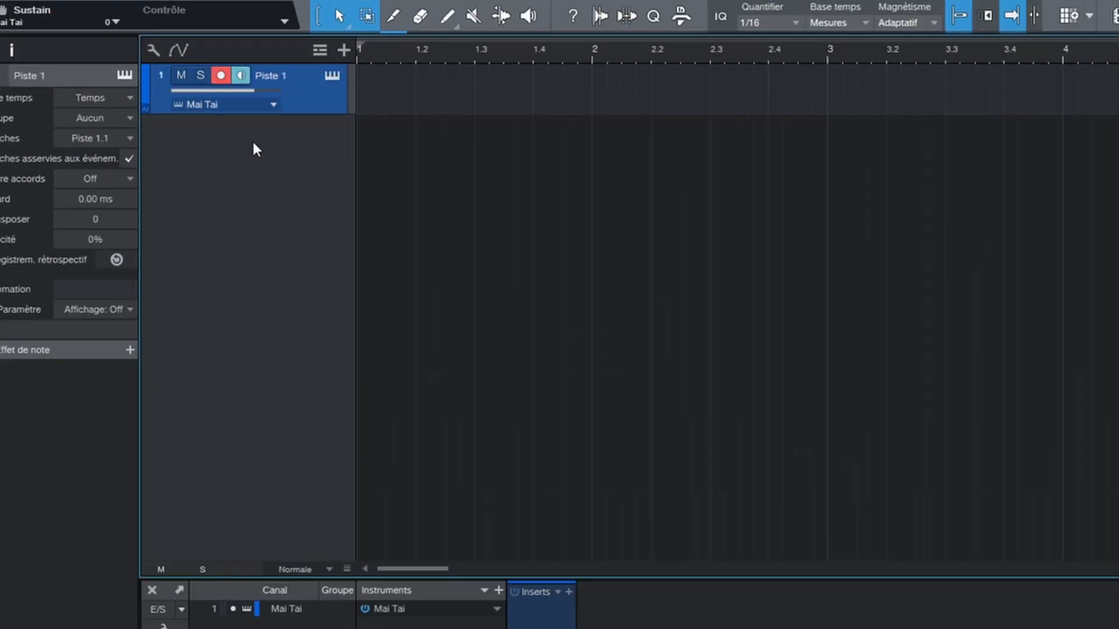
{"action": "left_click", "coordinate": [113, 280]}
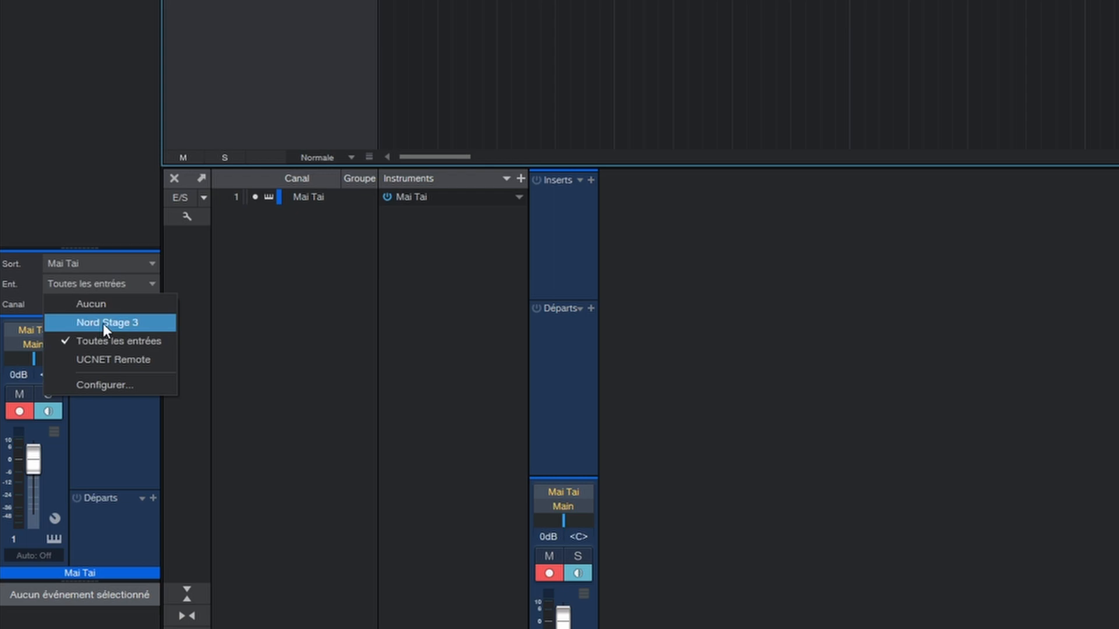
{"action": "left_click", "coordinate": [104, 324]}
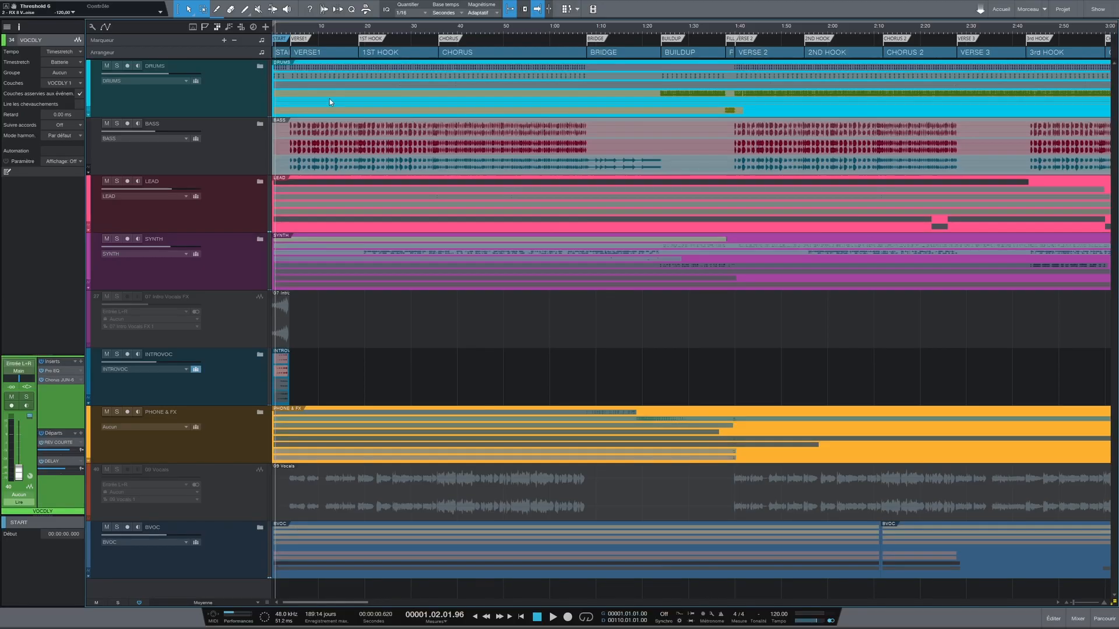
Step: Expand the DRUMS folder and try several track heights, including Minuscule, ending with the Normale height
{"action": "left_click", "coordinate": [260, 67]}
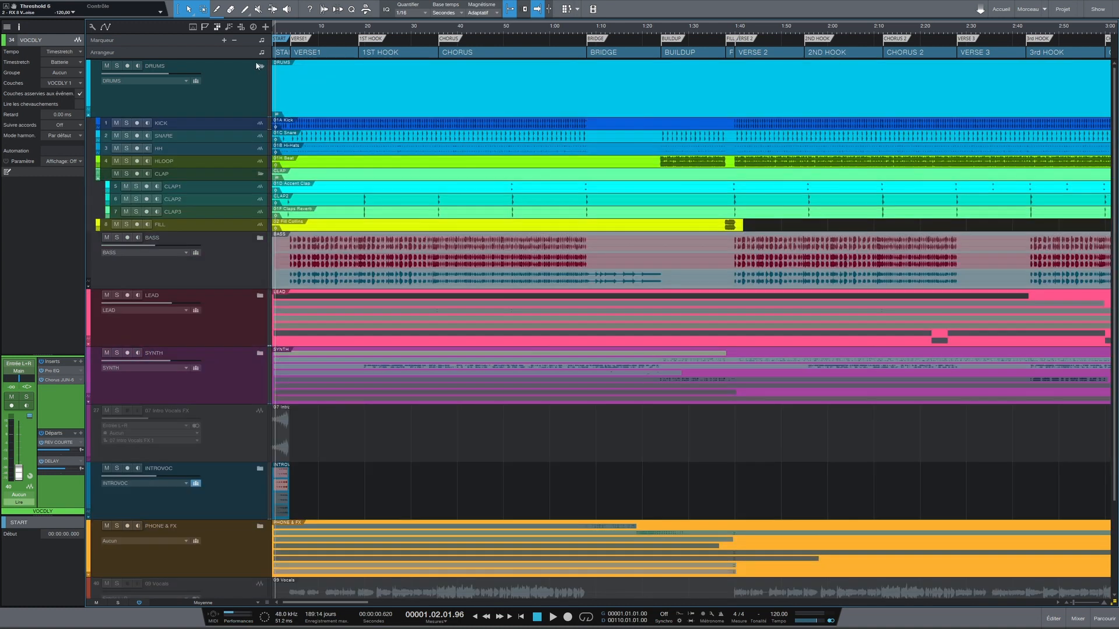
{"action": "scroll", "coordinate": [585, 228], "scroll_direction": "up", "scroll_amount": 2}
{"action": "scroll", "coordinate": [581, 230], "scroll_direction": "down", "scroll_amount": 6}
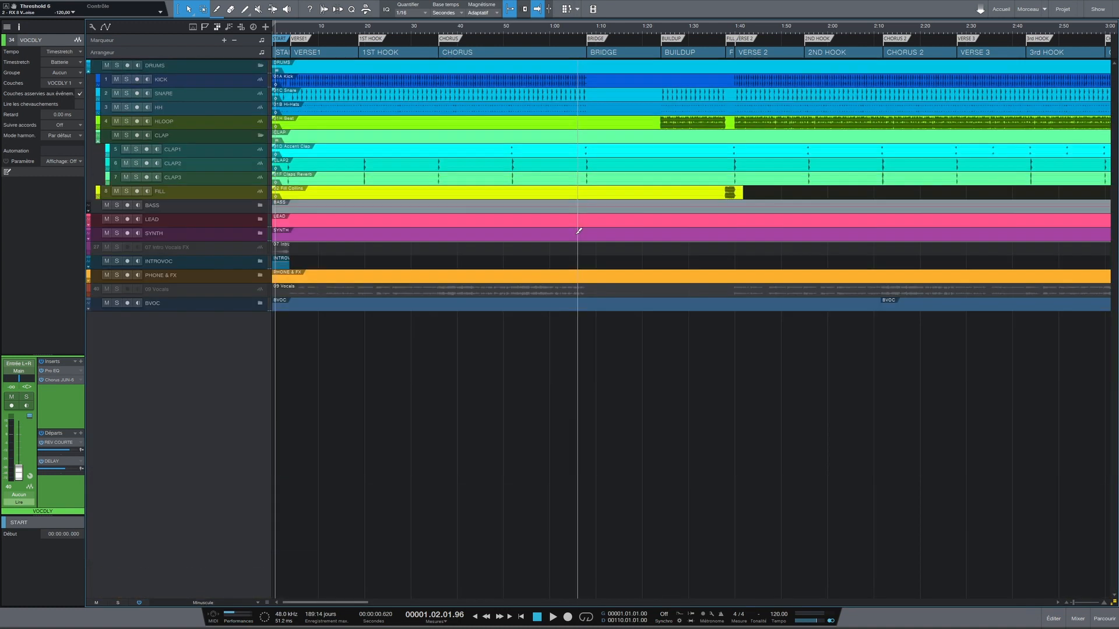
{"action": "scroll", "coordinate": [578, 231], "scroll_direction": "up", "scroll_amount": 3}
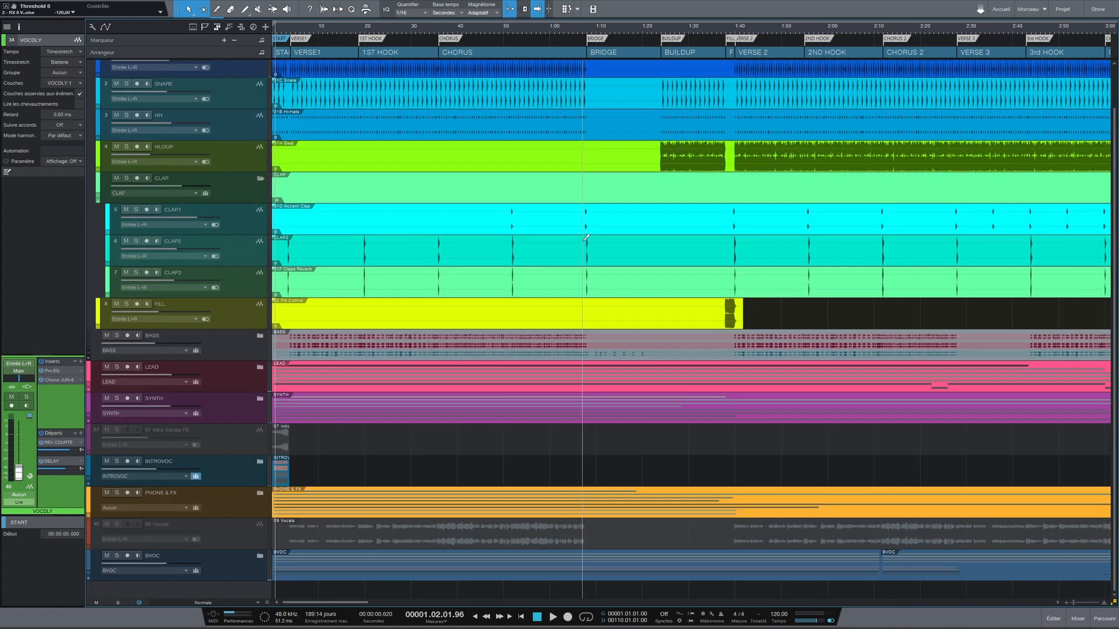
{"action": "scroll", "coordinate": [584, 241], "scroll_direction": "up", "scroll_amount": 2}
Step: Select the HH track and move the playback position to the CHORUS section through the arranger's section list
{"action": "left_click", "coordinate": [236, 173]}
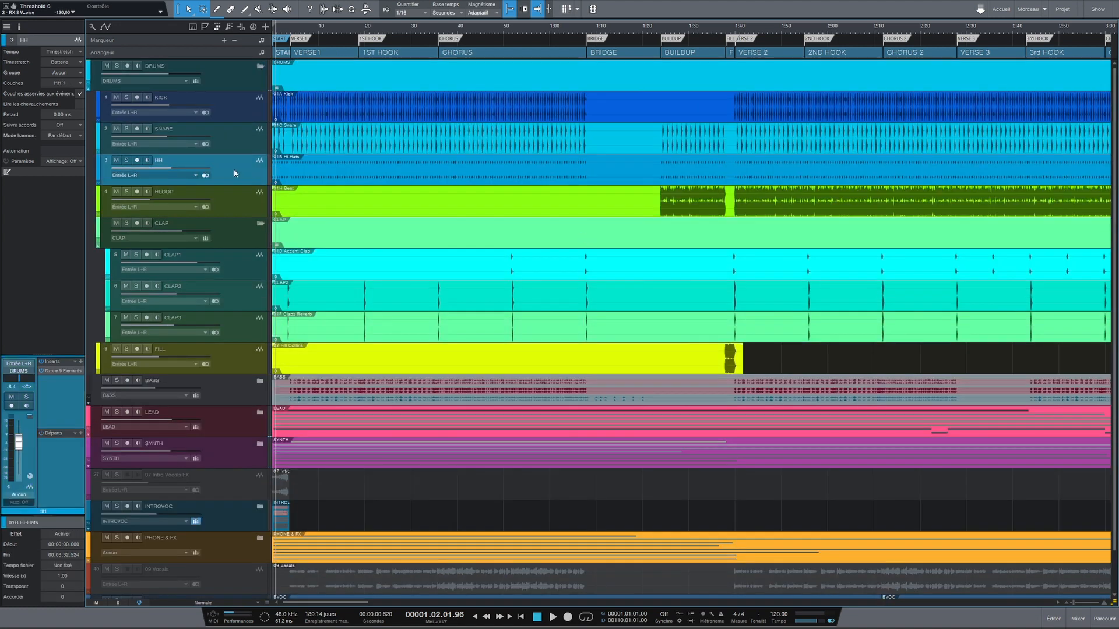
{"action": "key", "text": "F3"}
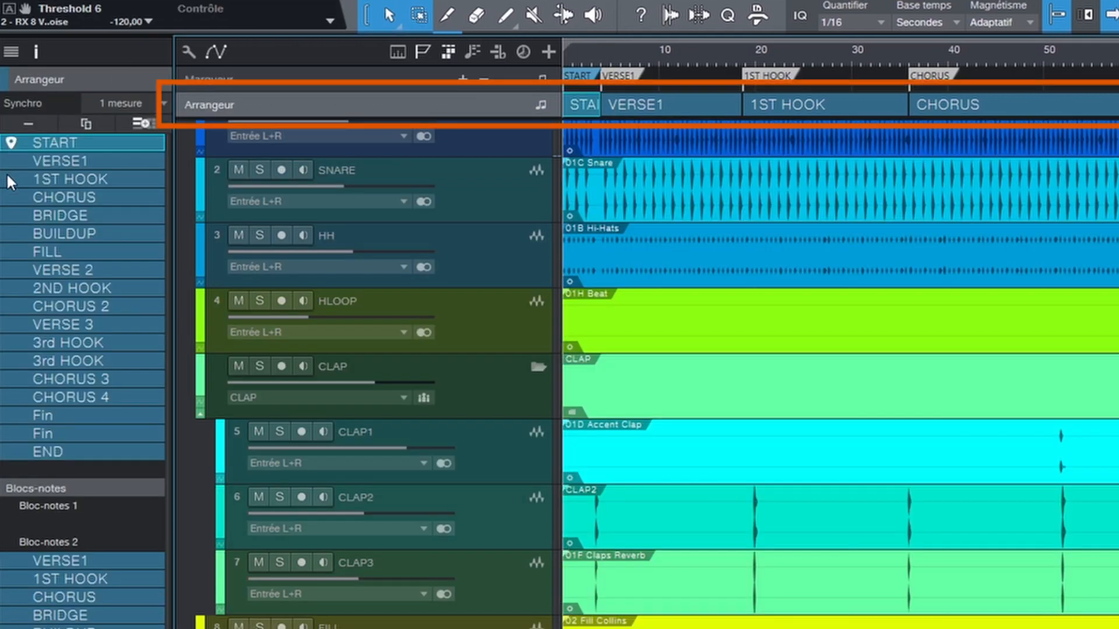
{"action": "left_click", "coordinate": [11, 198]}
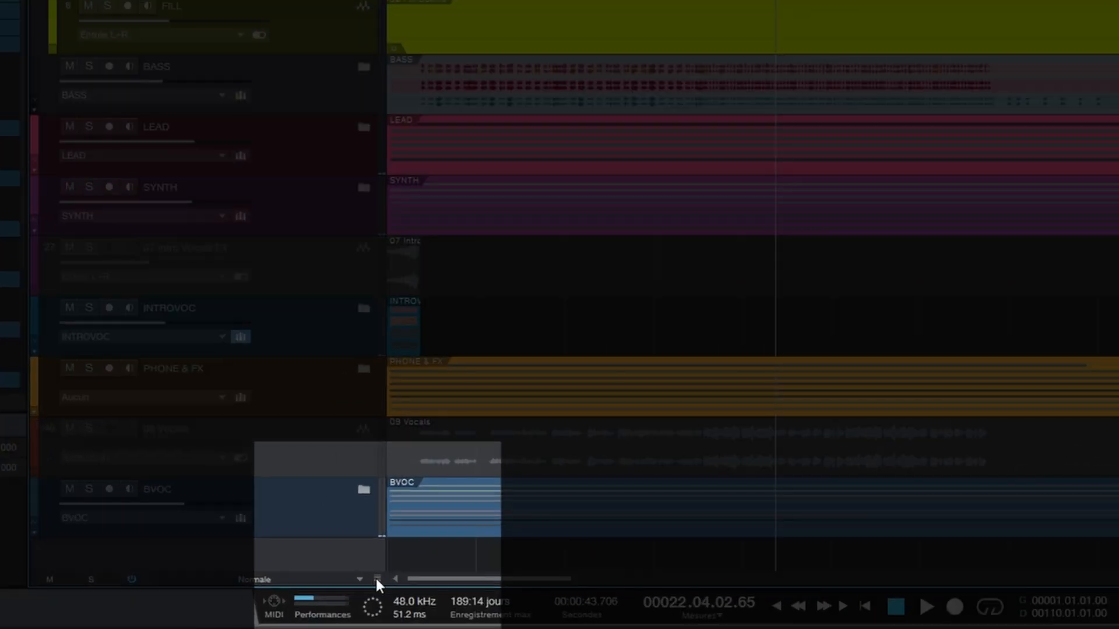
Step: Adjust the track height and waveform zoom, and magnify the timeline to inspect the drum waveforms
{"action": "mouse_move", "coordinate": [375, 539]}
{"action": "left_mouse_down"}
{"action": "mouse_move", "coordinate": [377, 513]}
{"action": "mouse_move", "coordinate": [378, 522]}
{"action": "left_mouse_up"}
{"action": "left_click_drag", "start_coordinate": [268, 573], "coordinate": [268, 591]}
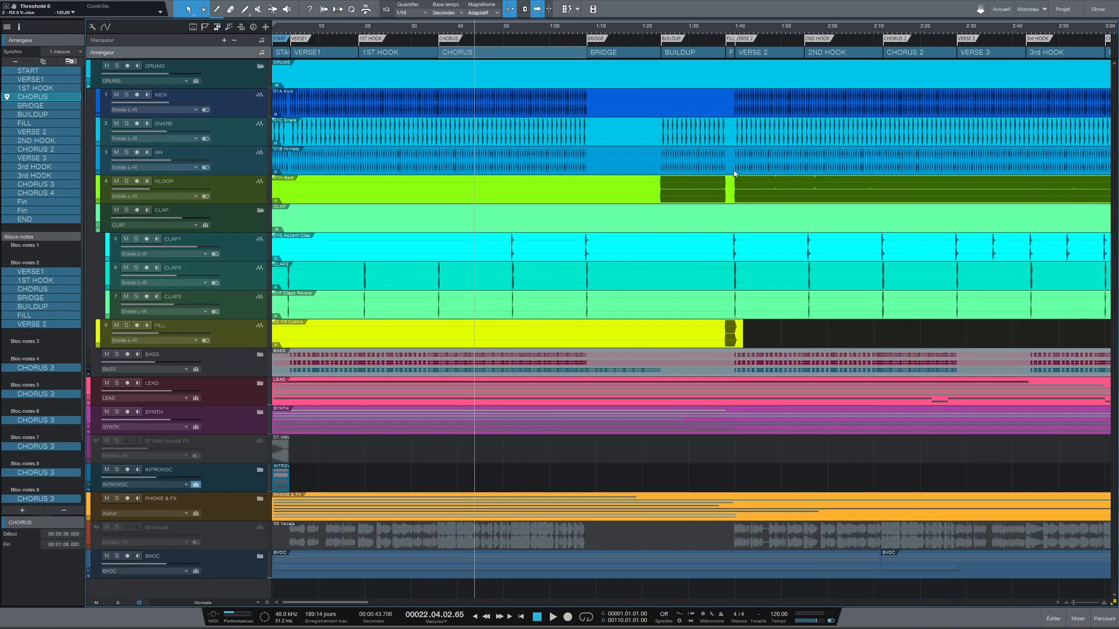
{"action": "scroll", "coordinate": [697, 268], "scroll_direction": "up", "scroll_amount": 10}
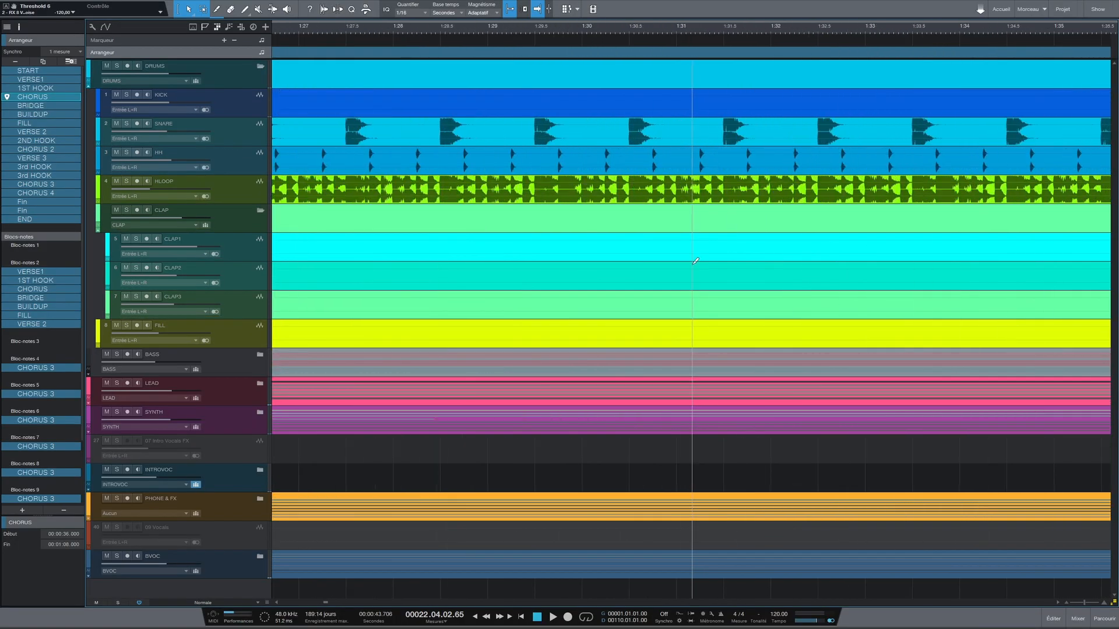
{"action": "scroll", "coordinate": [696, 261], "scroll_direction": "right", "scroll_amount": 5}
{"action": "left_click_drag", "start_coordinate": [542, 25], "coordinate": [104, 27]}
Step: Show the automation and draw a curved dip and a V-shaped dip in the VERSE track's REV LONGUE DEPART envelope during CHORUS 2
{"action": "left_click", "coordinate": [104, 27]}
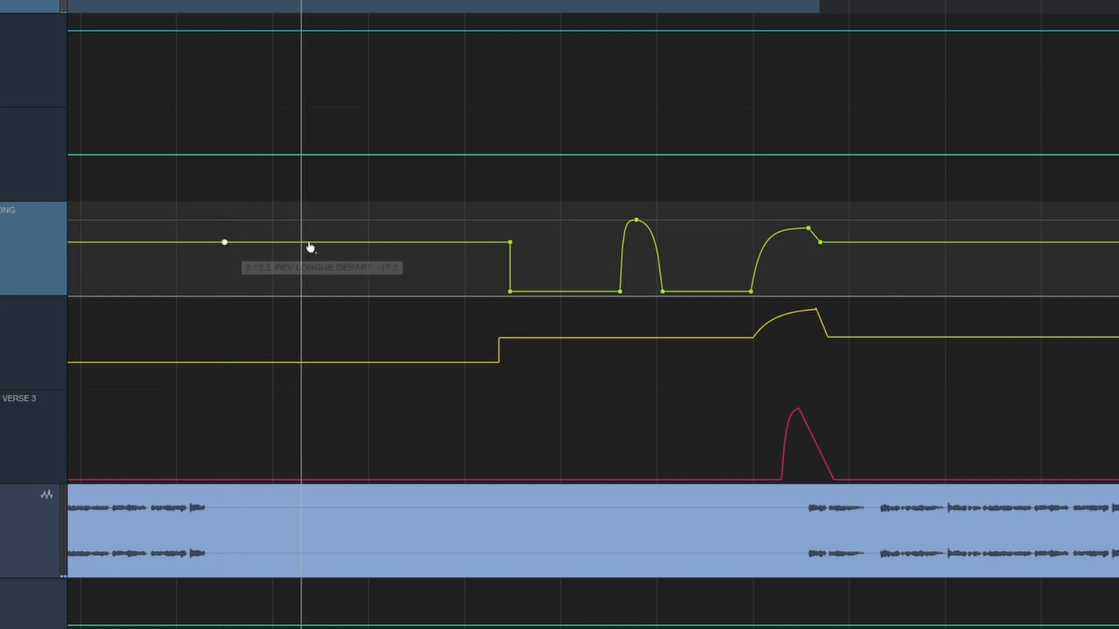
{"action": "left_click", "coordinate": [340, 242]}
{"action": "left_click", "coordinate": [282, 243]}
{"action": "left_click_drag", "start_coordinate": [283, 245], "coordinate": [283, 298]}
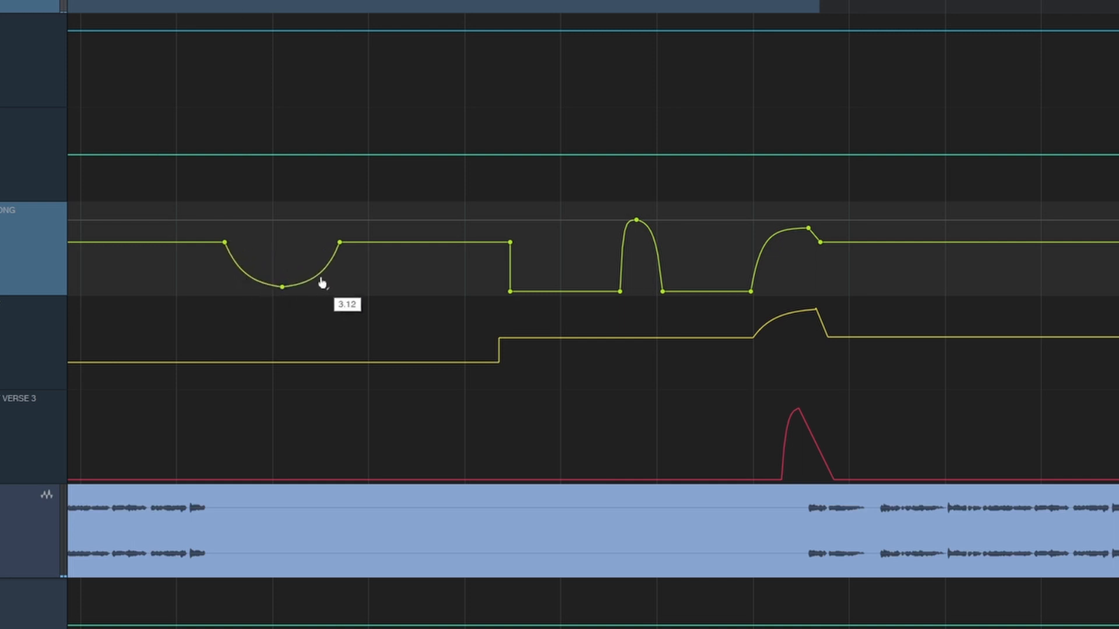
{"action": "left_click_drag", "start_coordinate": [312, 276], "coordinate": [313, 281]}
{"action": "left_click", "coordinate": [396, 242]}
{"action": "left_click_drag", "start_coordinate": [447, 243], "coordinate": [455, 277]}
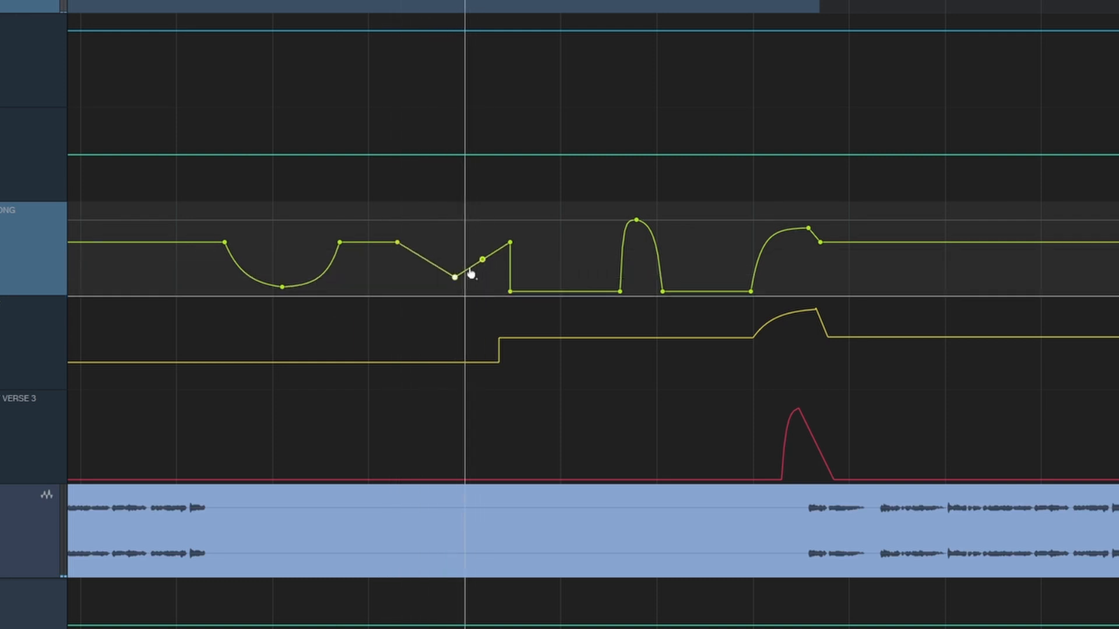
Step: Select the points of both new dips in the REV LONGUE DEPART envelope and shift them upward together
{"action": "left_click_drag", "start_coordinate": [213, 284], "coordinate": [523, 293]}
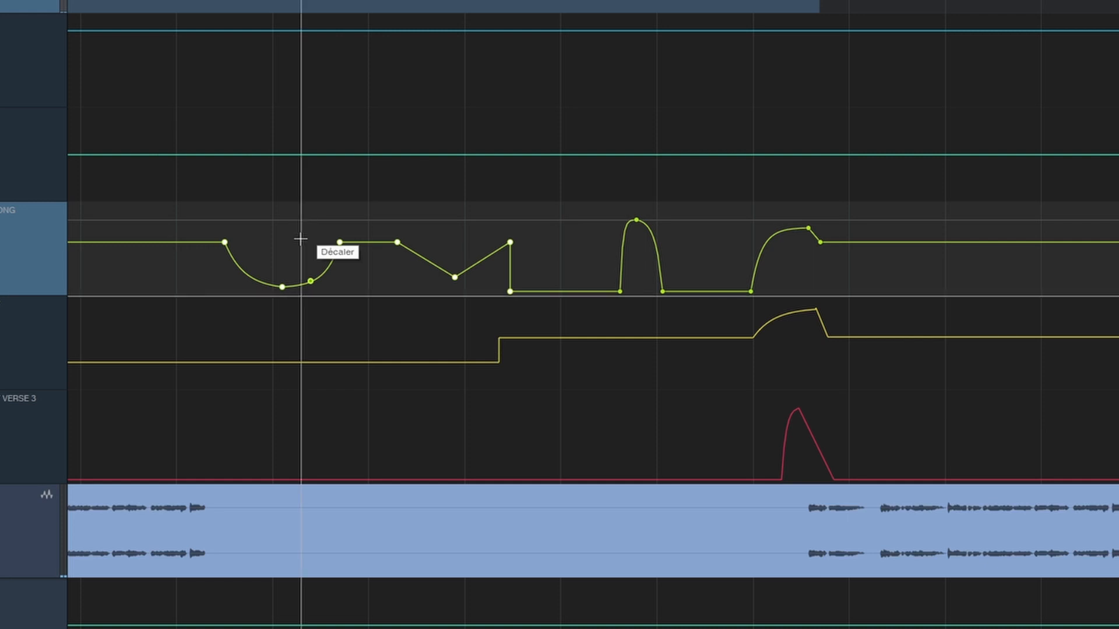
{"action": "mouse_move", "coordinate": [302, 216]}
{"action": "left_mouse_down"}
{"action": "mouse_move", "coordinate": [302, 194]}
{"action": "mouse_move", "coordinate": [297, 268]}
{"action": "mouse_move", "coordinate": [288, 202]}
{"action": "left_mouse_up"}
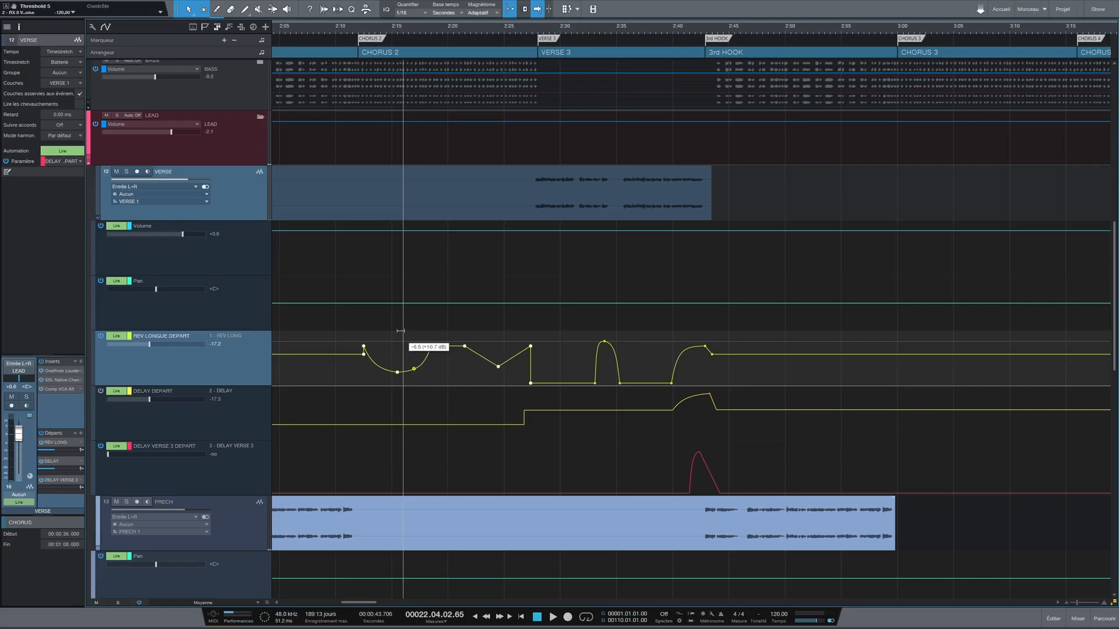
{"action": "left_click_drag", "start_coordinate": [400, 331], "coordinate": [401, 335]}
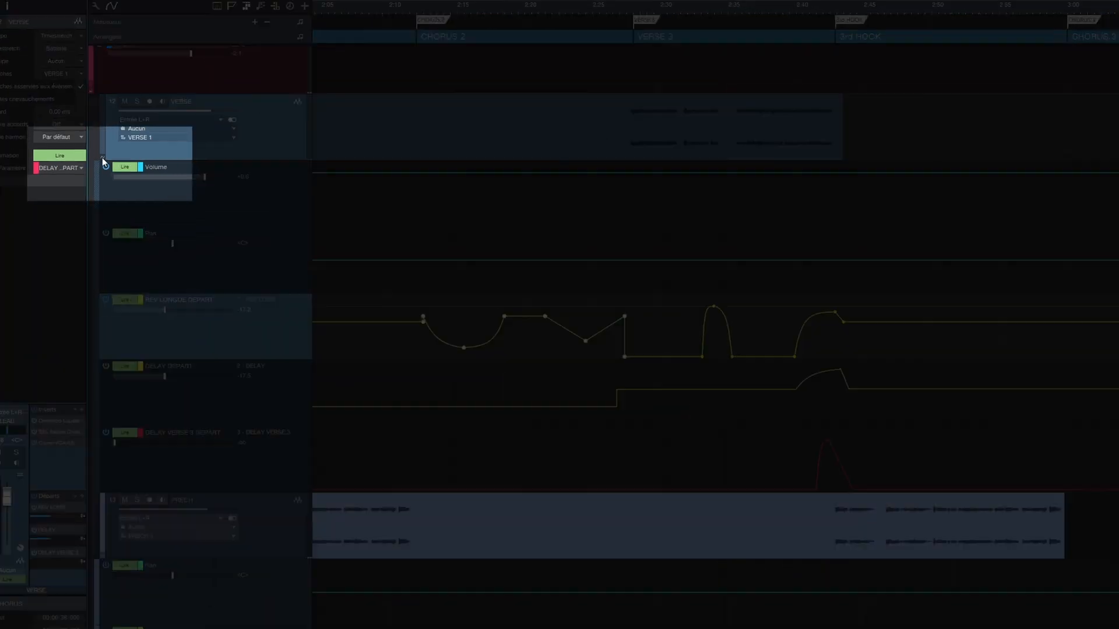
Step: Collapse and re-expand the VERSE track's automation lanes, and view the automation modes available for Volume
{"action": "left_click", "coordinate": [96, 153]}
{"action": "left_click", "coordinate": [96, 154]}
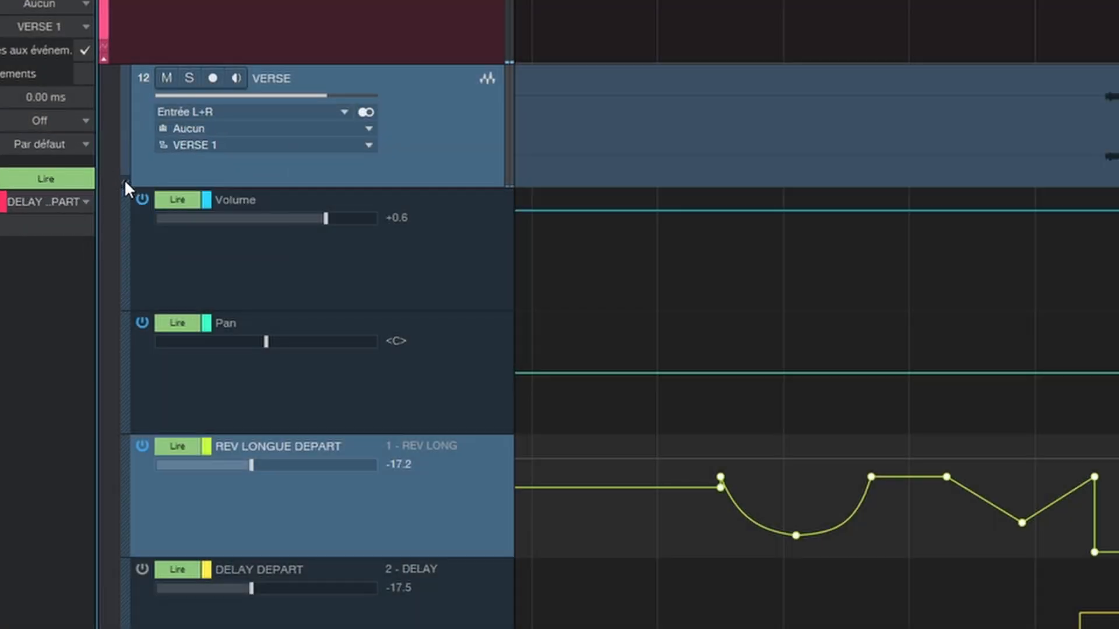
{"action": "left_click", "coordinate": [183, 198]}
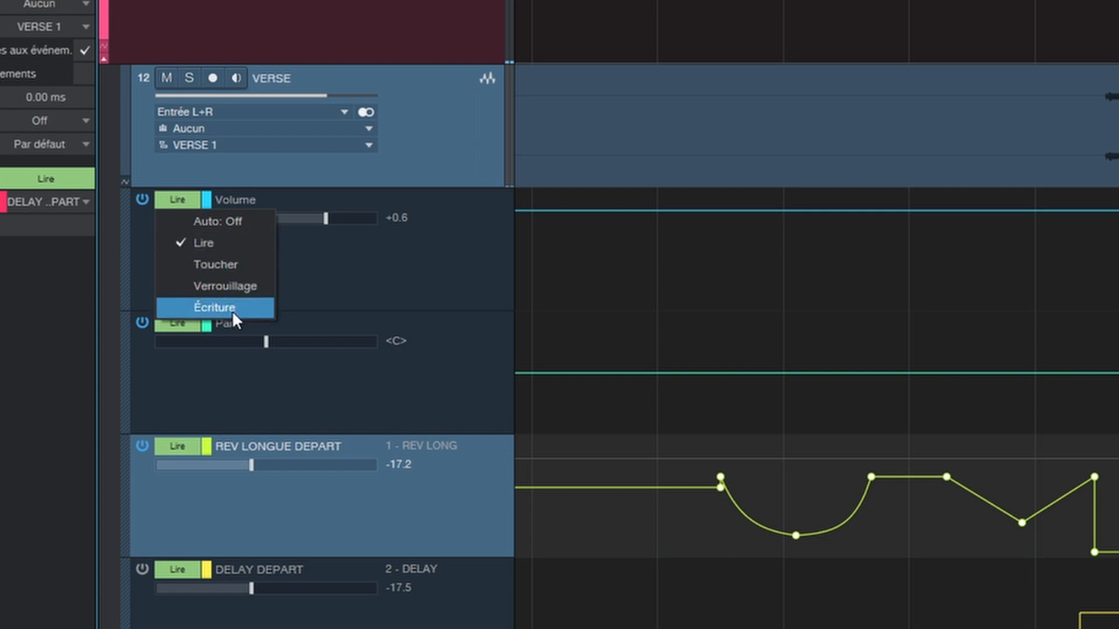
{"action": "left_click", "coordinate": [502, 263]}
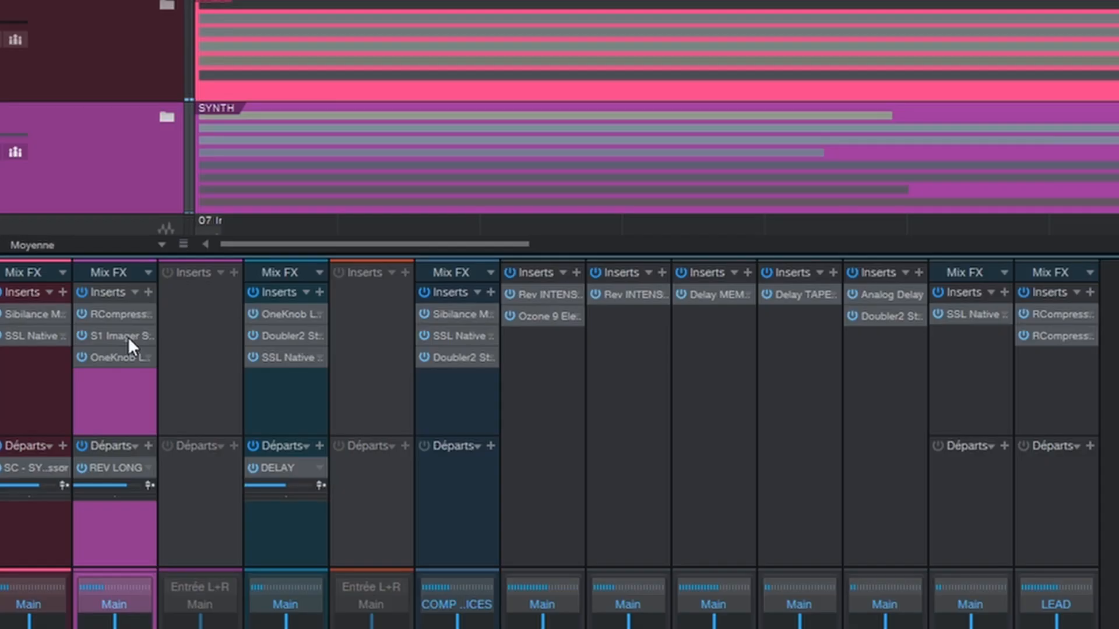
Step: Open the SYNTH channel's S1 Imager insert, show the insert routing and add a Splitter after RCompressor
{"action": "left_click", "coordinate": [243, 324]}
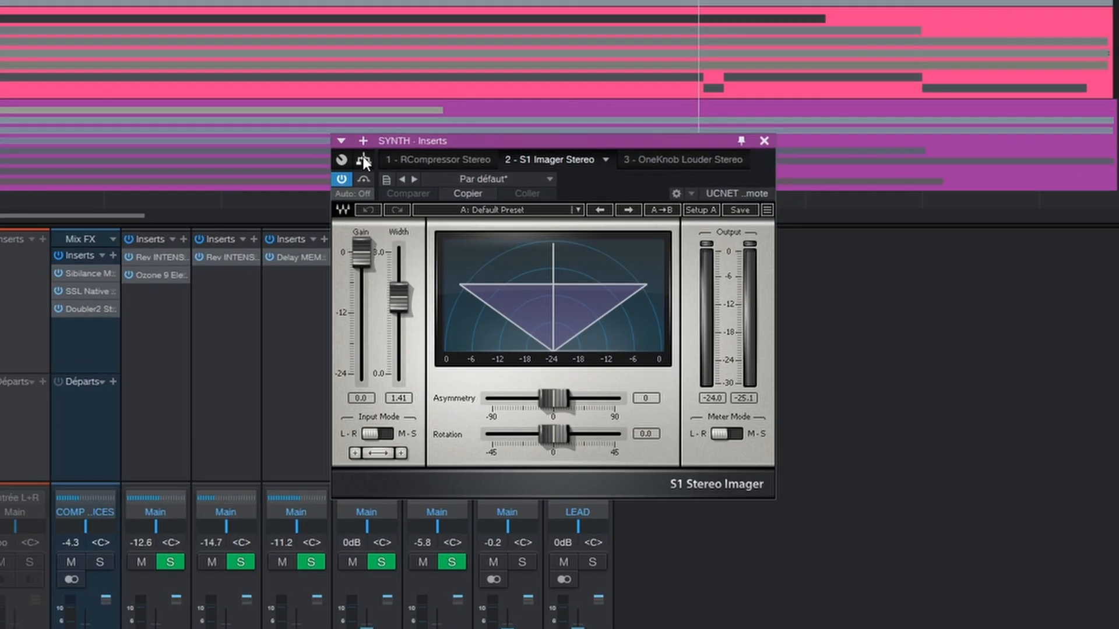
{"action": "left_click", "coordinate": [526, 255]}
{"action": "left_click_drag", "start_coordinate": [617, 183], "coordinate": [573, 263]}
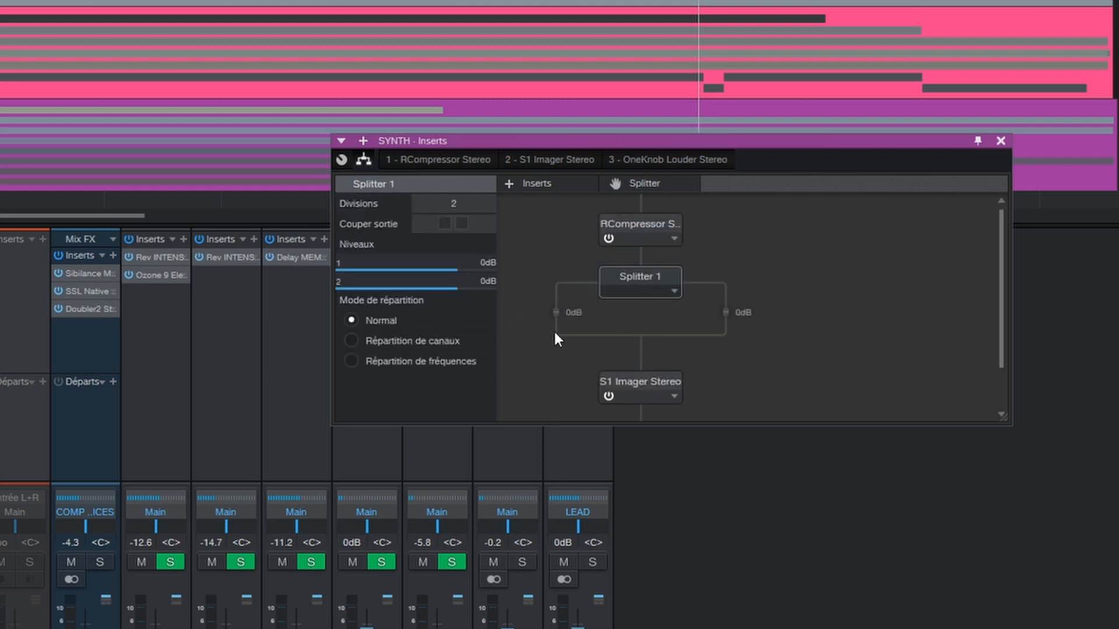
Step: Place S1 Imager on the splitter's right branch and OneKnob Louder on its left branch, and lower both branch levels
{"action": "left_click_drag", "start_coordinate": [648, 382], "coordinate": [717, 321]}
{"action": "left_click_drag", "start_coordinate": [643, 381], "coordinate": [570, 287]}
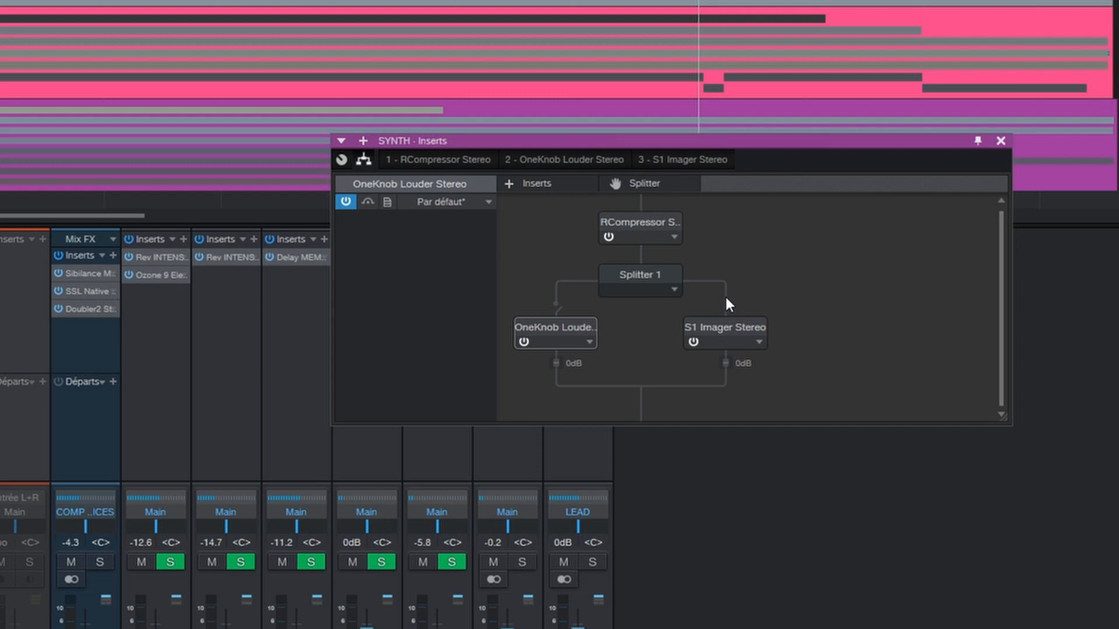
{"action": "left_click_drag", "start_coordinate": [556, 366], "coordinate": [556, 429]}
{"action": "left_click_drag", "start_coordinate": [723, 364], "coordinate": [731, 418]}
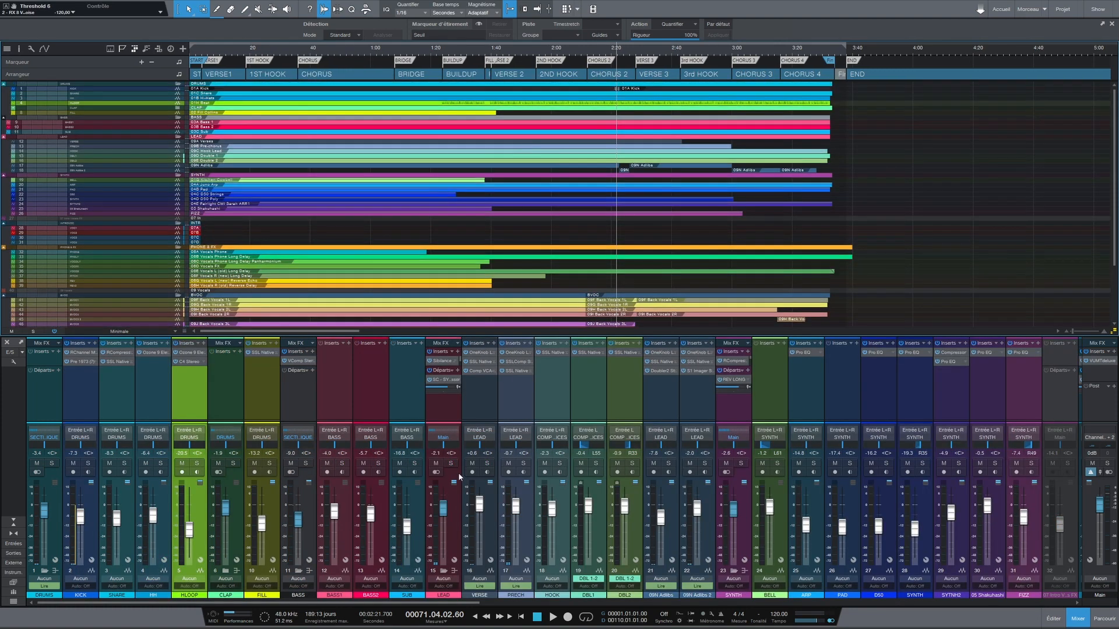
Step: Show the track list and hide the DRUMS and SYNTH folders with their tracks
{"action": "mouse_move", "coordinate": [268, 603]}
{"action": "left_mouse_down"}
{"action": "mouse_move", "coordinate": [584, 606]}
{"action": "mouse_move", "coordinate": [262, 604]}
{"action": "left_mouse_up"}
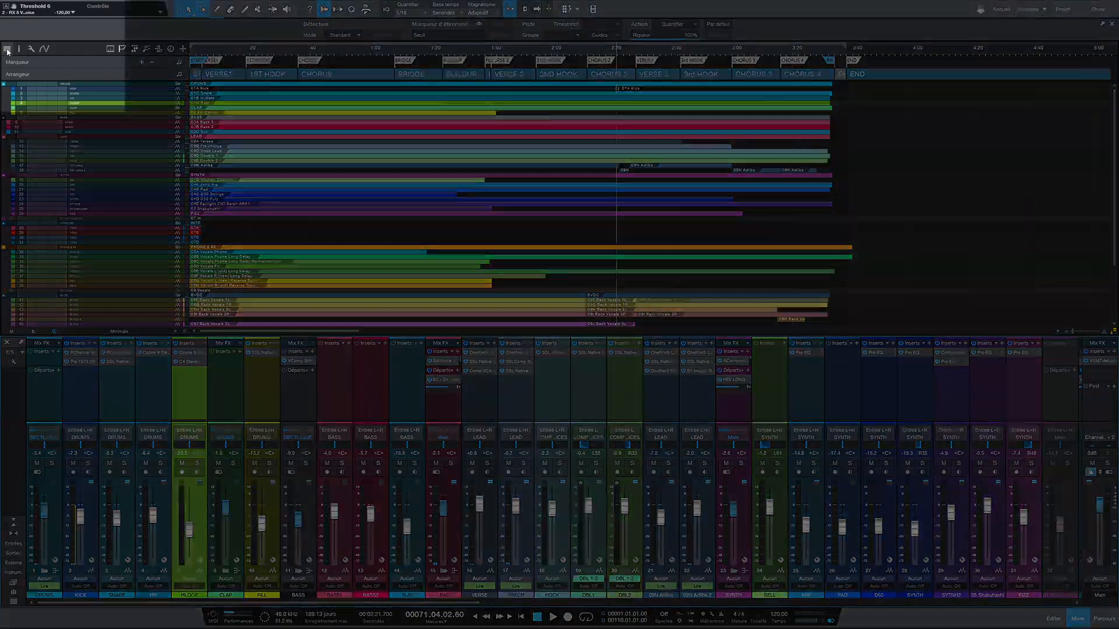
{"action": "left_click", "coordinate": [7, 48]}
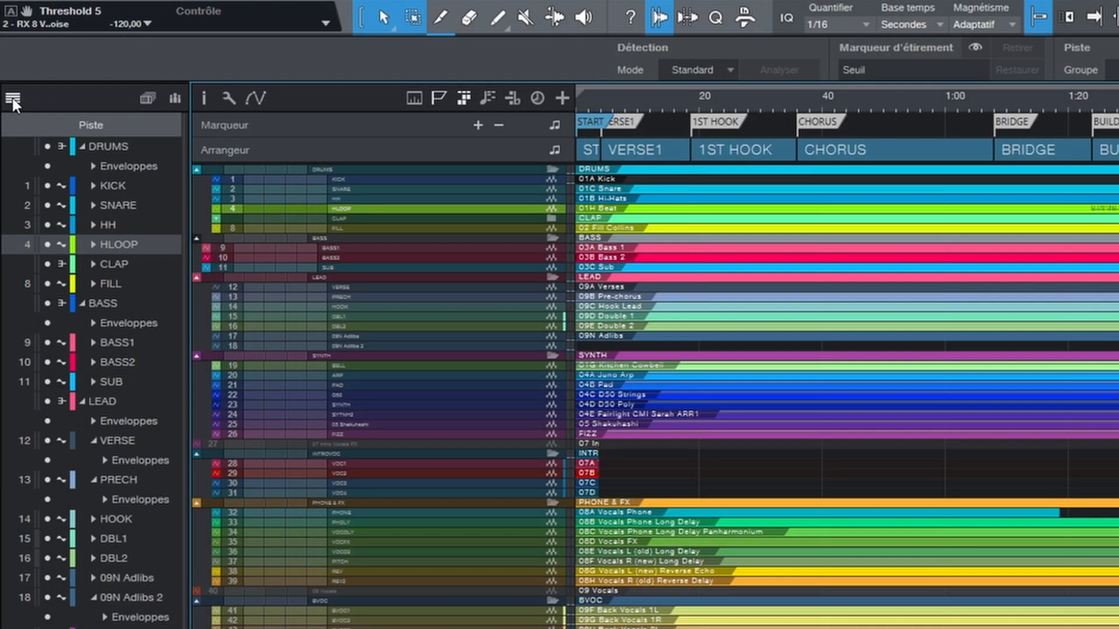
{"action": "left_click", "coordinate": [12, 98]}
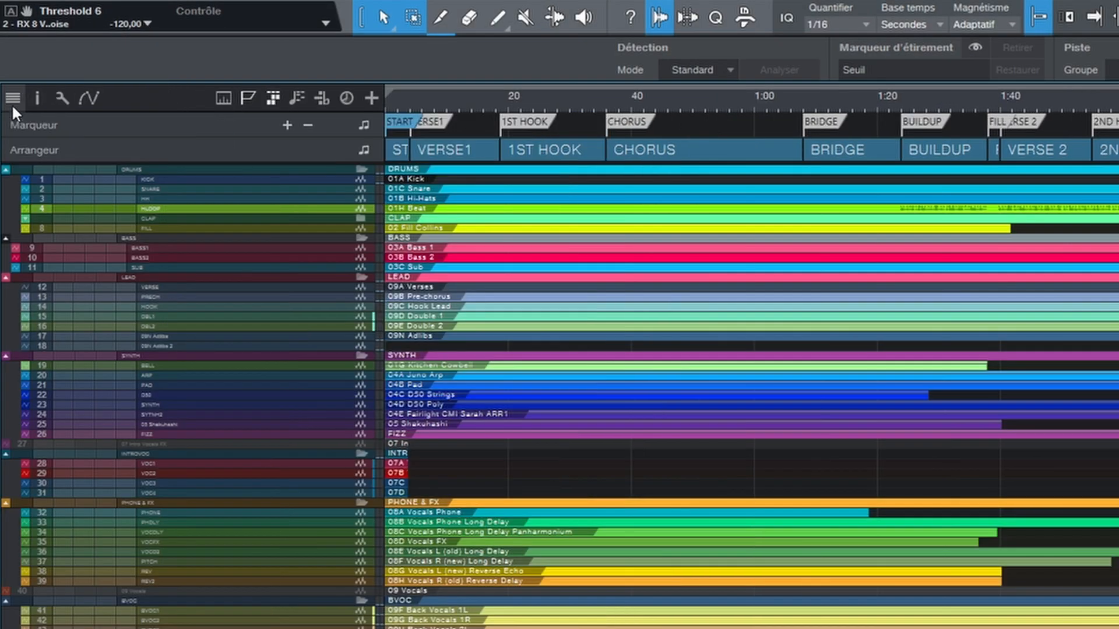
{"action": "left_click", "coordinate": [11, 104]}
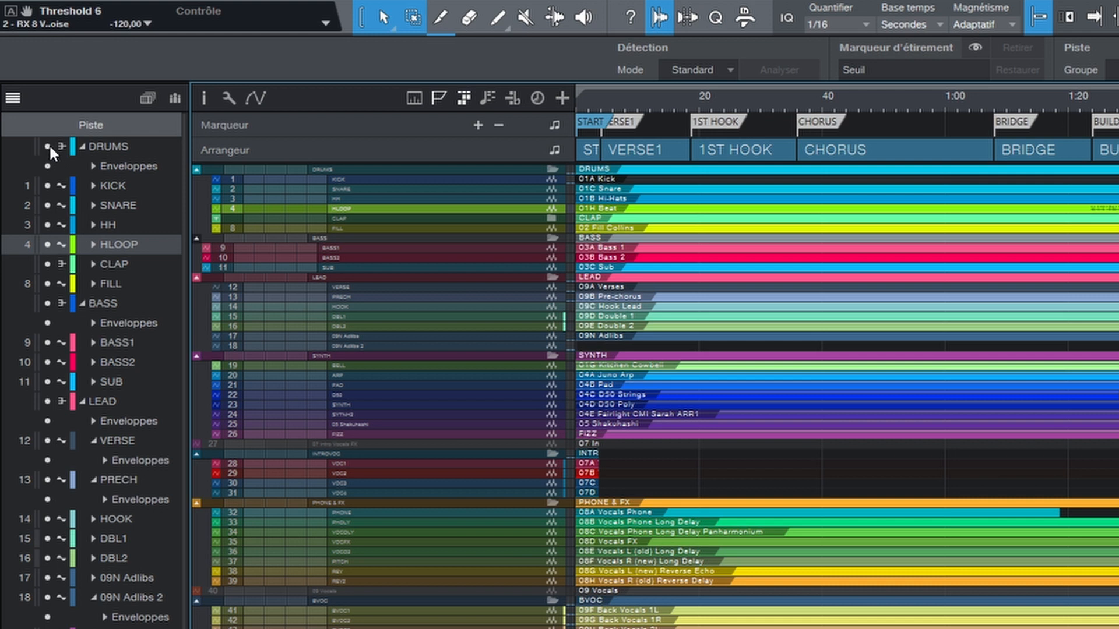
{"action": "left_click", "coordinate": [46, 146]}
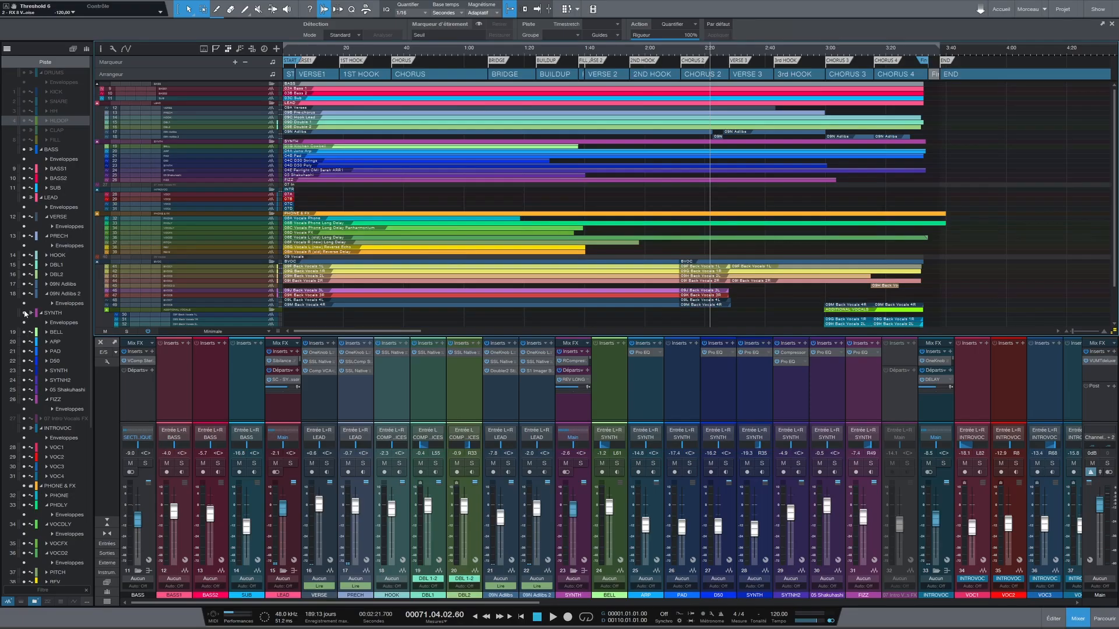
{"action": "left_click", "coordinate": [25, 314]}
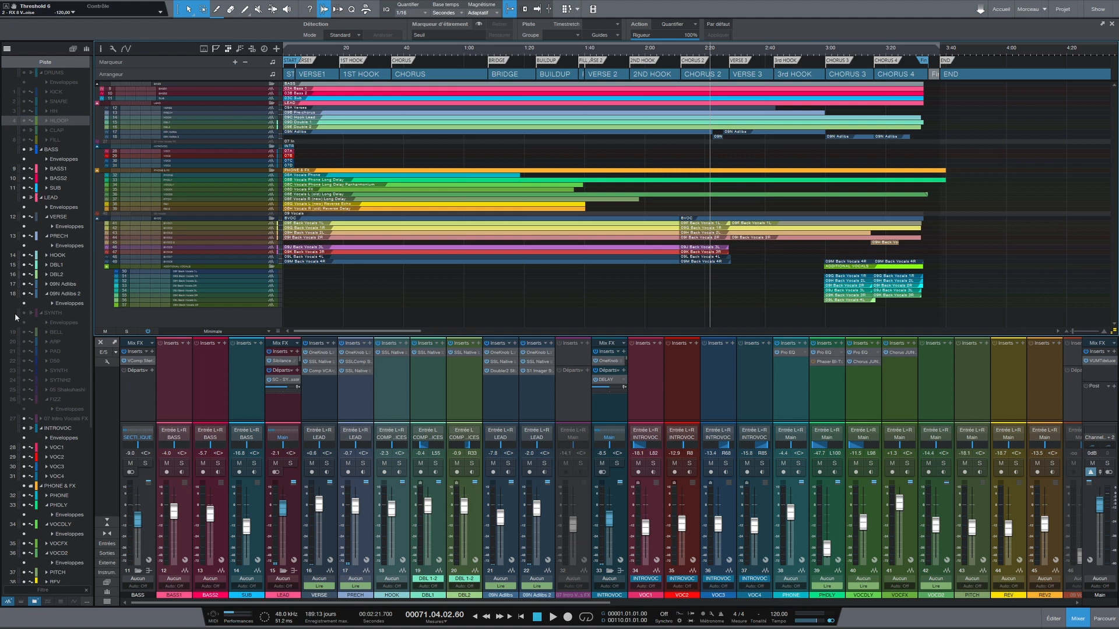
Step: Try hiding the INTROVOC folder's vocal tracks in the track list and showing them again
{"action": "left_click", "coordinate": [25, 428]}
{"action": "left_click", "coordinate": [24, 486]}
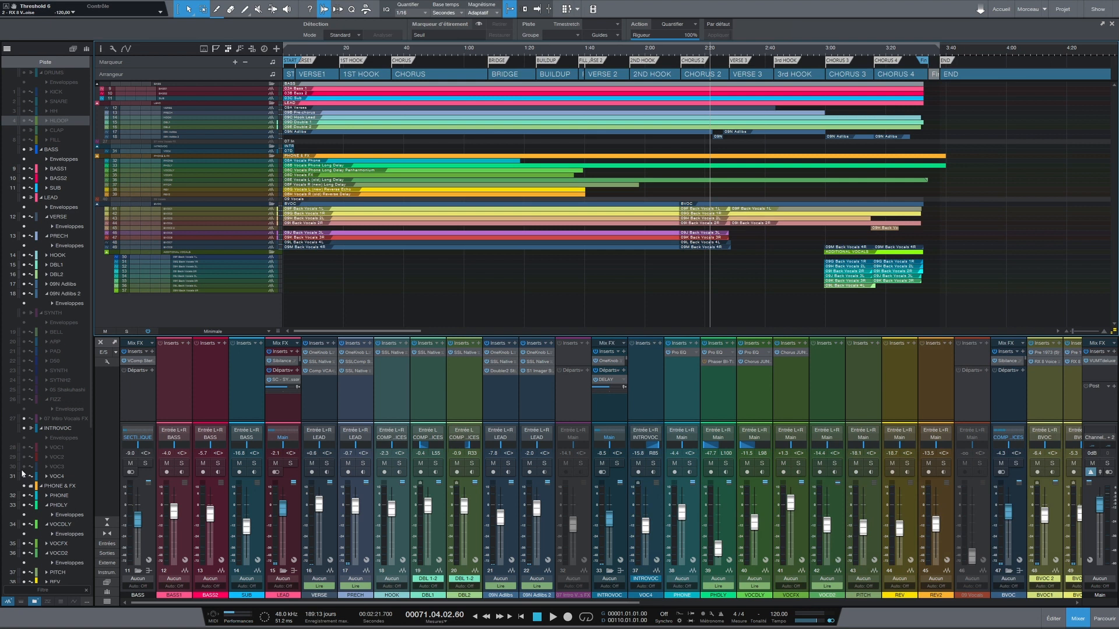
{"action": "left_click_drag", "start_coordinate": [24, 448], "coordinate": [18, 573]}
{"action": "scroll", "coordinate": [26, 555], "scroll_direction": "down", "scroll_amount": 5}
Step: Show the mixer's channel list alongside the track list
{"action": "left_click", "coordinate": [107, 601]}
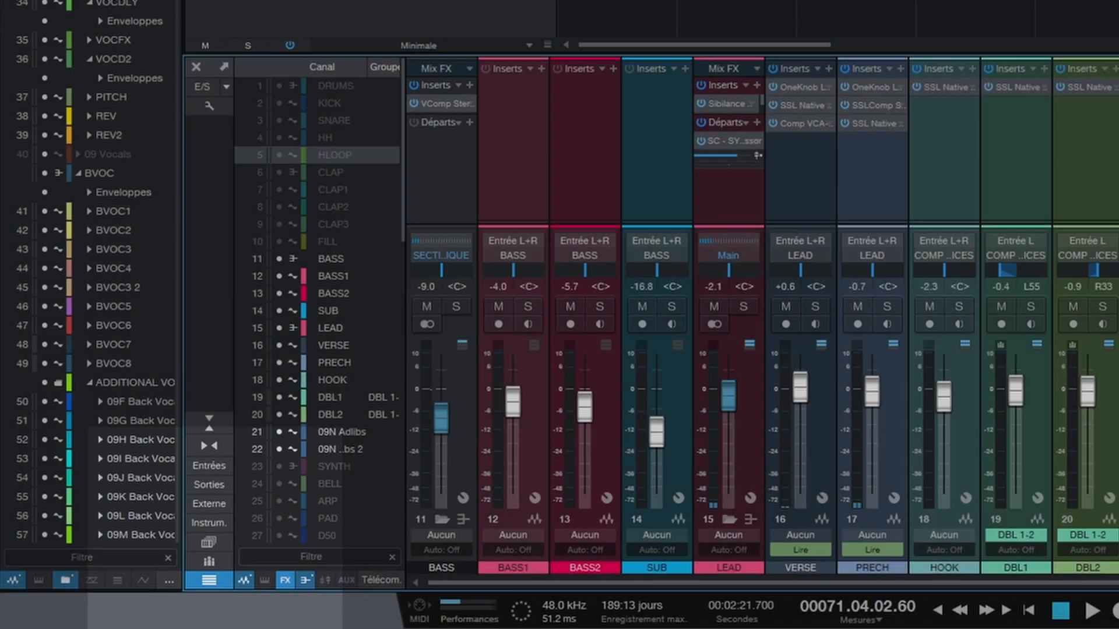
{"action": "scroll", "coordinate": [59, 274], "scroll_direction": "up", "scroll_amount": 6}
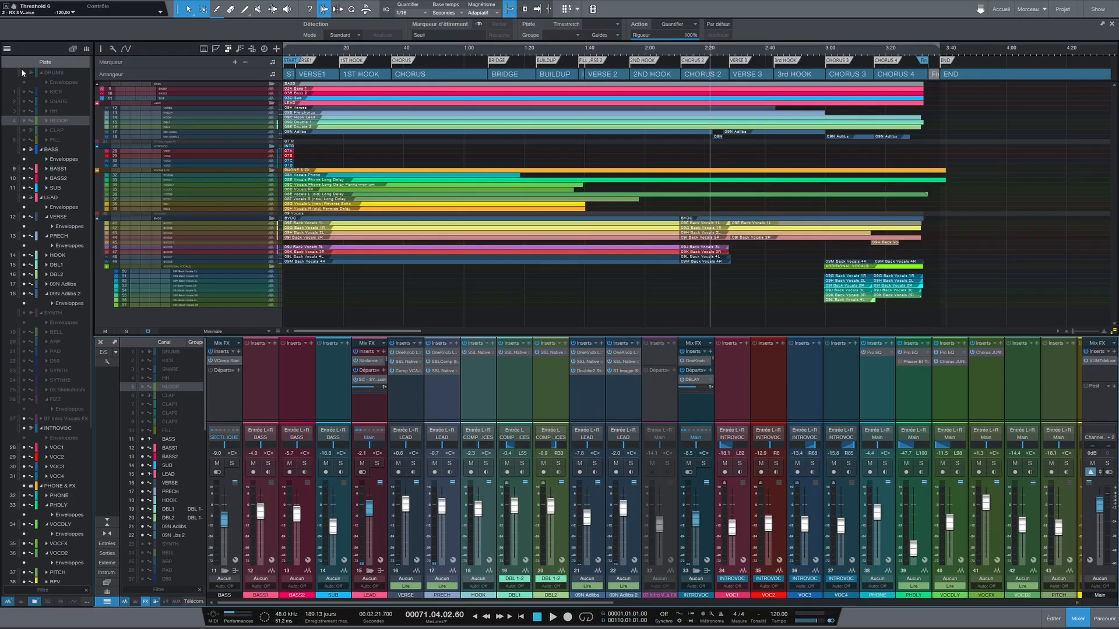
Step: Show the DRUMS and SYNTH folders with their tracks again
{"action": "left_click", "coordinate": [23, 73]}
{"action": "left_click", "coordinate": [24, 313]}
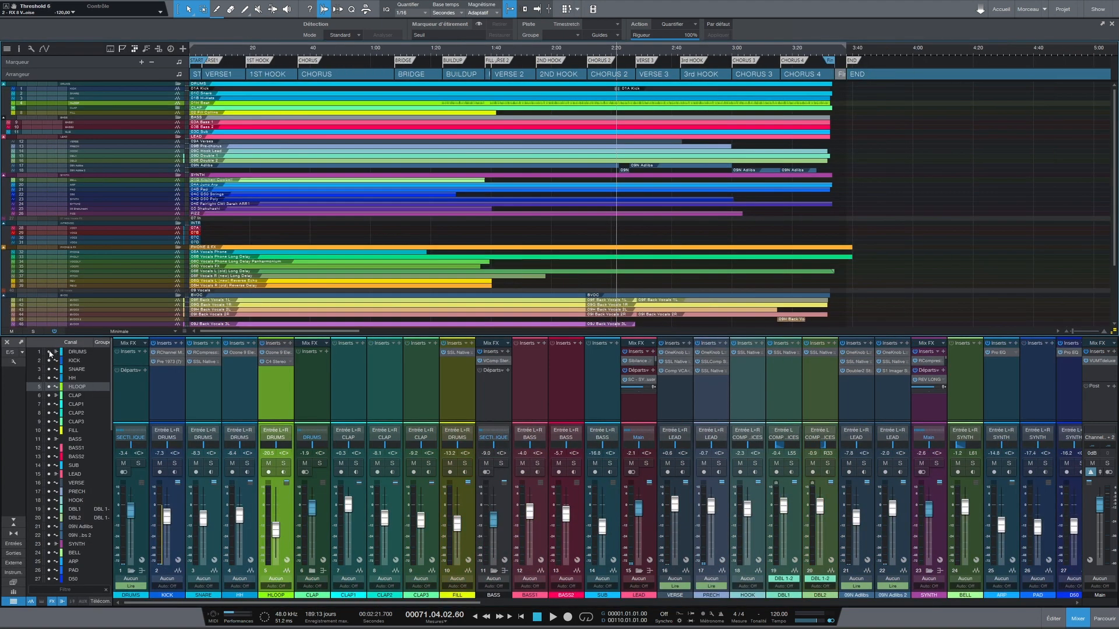
Step: Try toggling the visibility of the DRUMS folder and a run of bass and lead channels in the mixer's channel list
{"action": "left_click", "coordinate": [49, 352]}
{"action": "left_click_drag", "start_coordinate": [49, 457], "coordinate": [47, 497]}
{"action": "scroll", "coordinate": [54, 499], "scroll_direction": "down", "scroll_amount": 2}
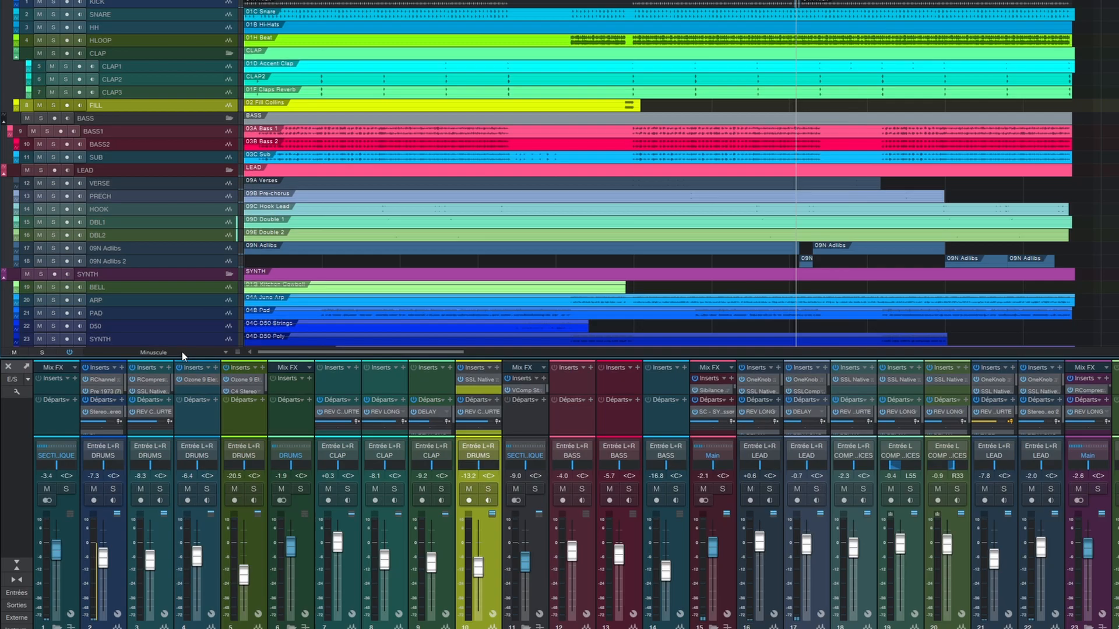
Step: Try the Vue d'ensemble and Petite track heights in the arrangement and settle on Normale
{"action": "left_click", "coordinate": [186, 353]}
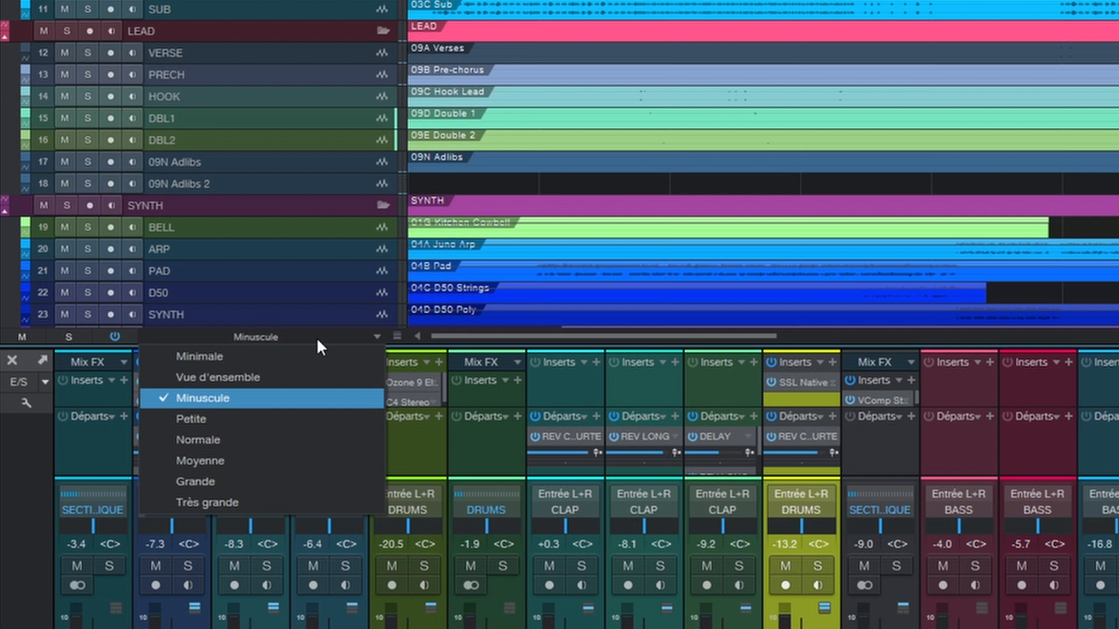
{"action": "left_click", "coordinate": [162, 379]}
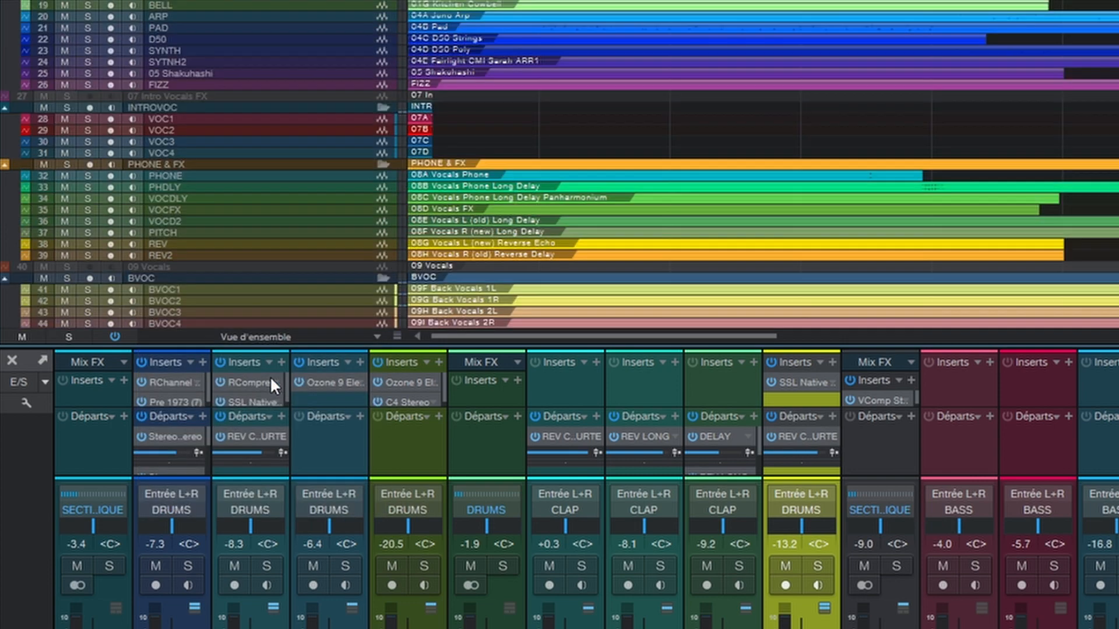
{"action": "left_click", "coordinate": [188, 340]}
{"action": "left_click", "coordinate": [231, 396]}
{"action": "left_click", "coordinate": [274, 339]}
{"action": "left_click", "coordinate": [106, 394]}
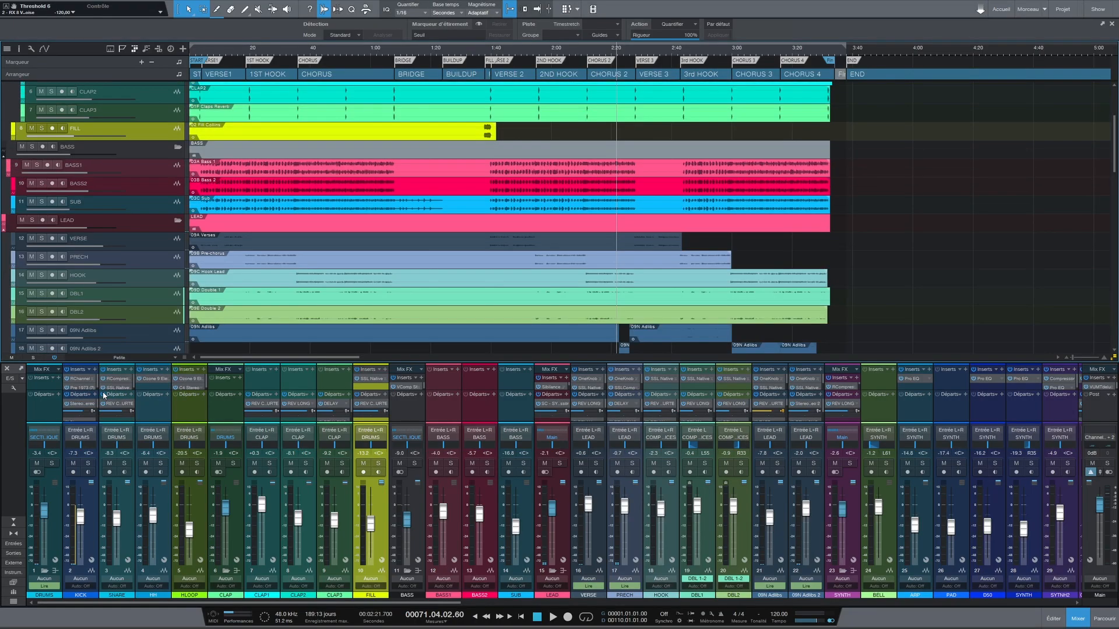
{"action": "scroll", "coordinate": [424, 295], "scroll_direction": "down", "scroll_amount": 5}
{"action": "scroll", "coordinate": [425, 295], "scroll_direction": "up", "scroll_amount": 8}
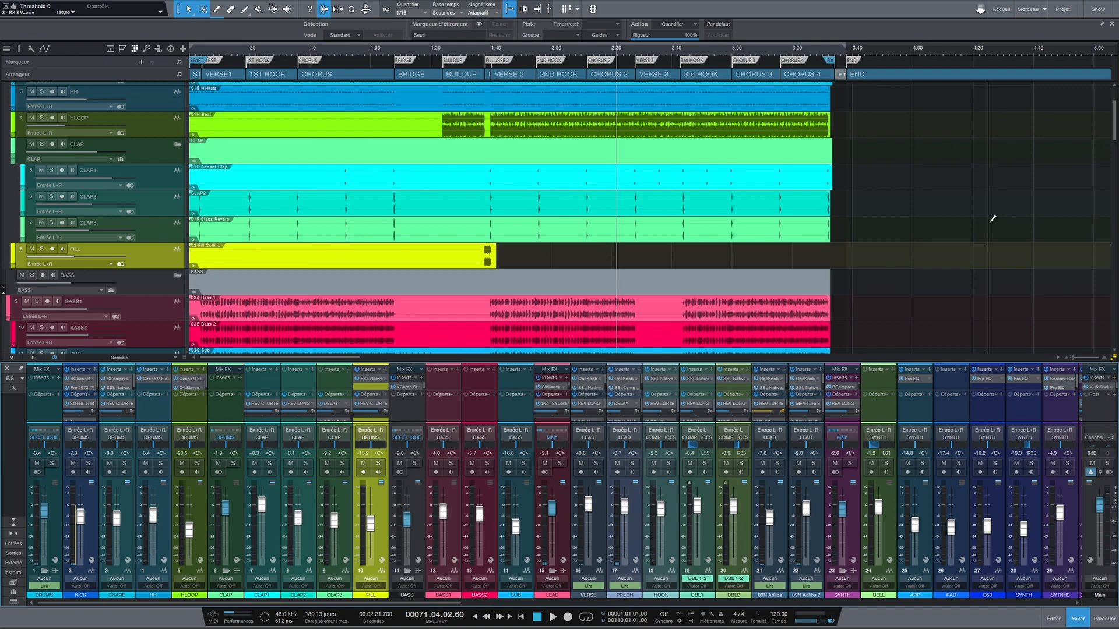
Step: Open the mix export and try the file formats from Wave to MP3, leaving only Fichier Wave enabled
{"action": "key", "text": "ctrl+alt+e"}
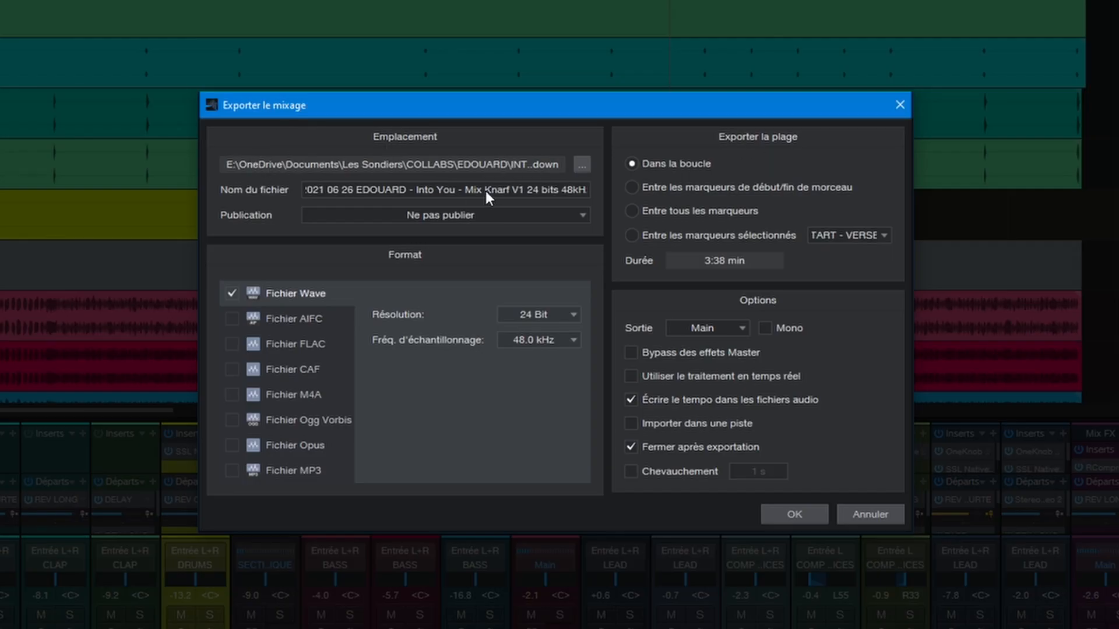
{"action": "left_click", "coordinate": [231, 294]}
{"action": "left_click", "coordinate": [232, 318]}
{"action": "left_click", "coordinate": [232, 344]}
{"action": "left_click", "coordinate": [232, 369]}
{"action": "left_click", "coordinate": [231, 395]}
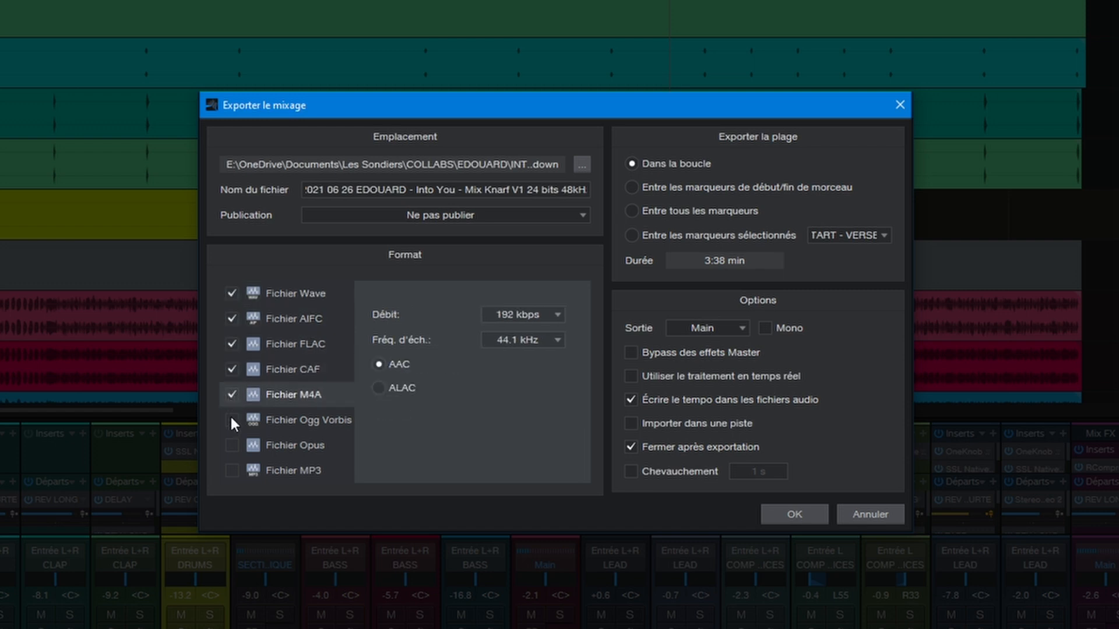
{"action": "left_click", "coordinate": [231, 420]}
{"action": "left_click", "coordinate": [232, 444]}
{"action": "left_click", "coordinate": [231, 472]}
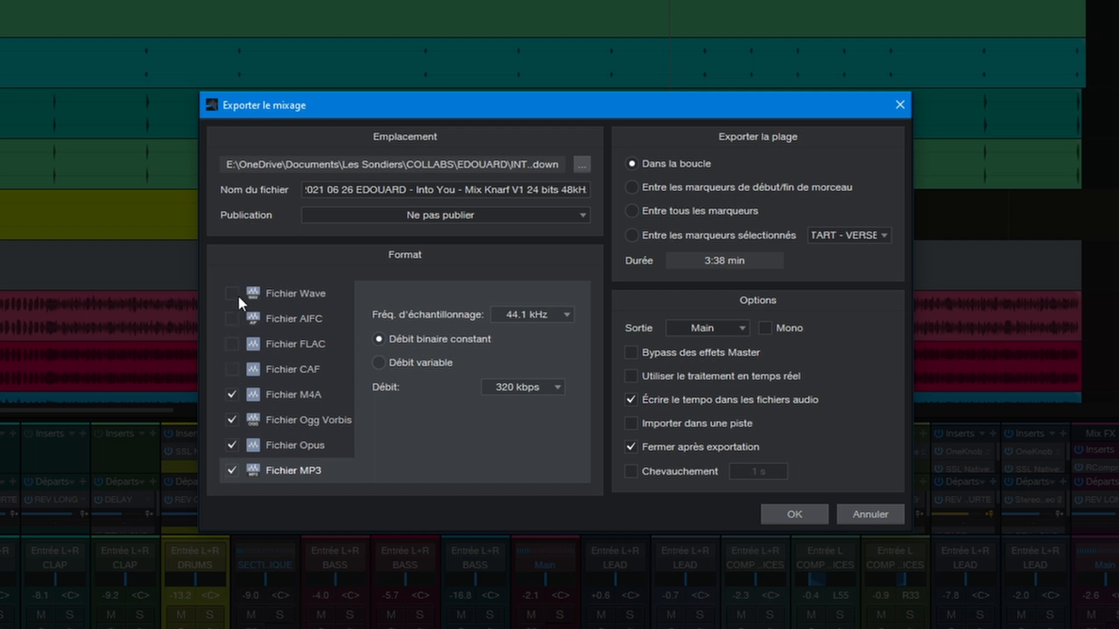
{"action": "left_click", "coordinate": [232, 294]}
{"action": "left_click", "coordinate": [232, 470]}
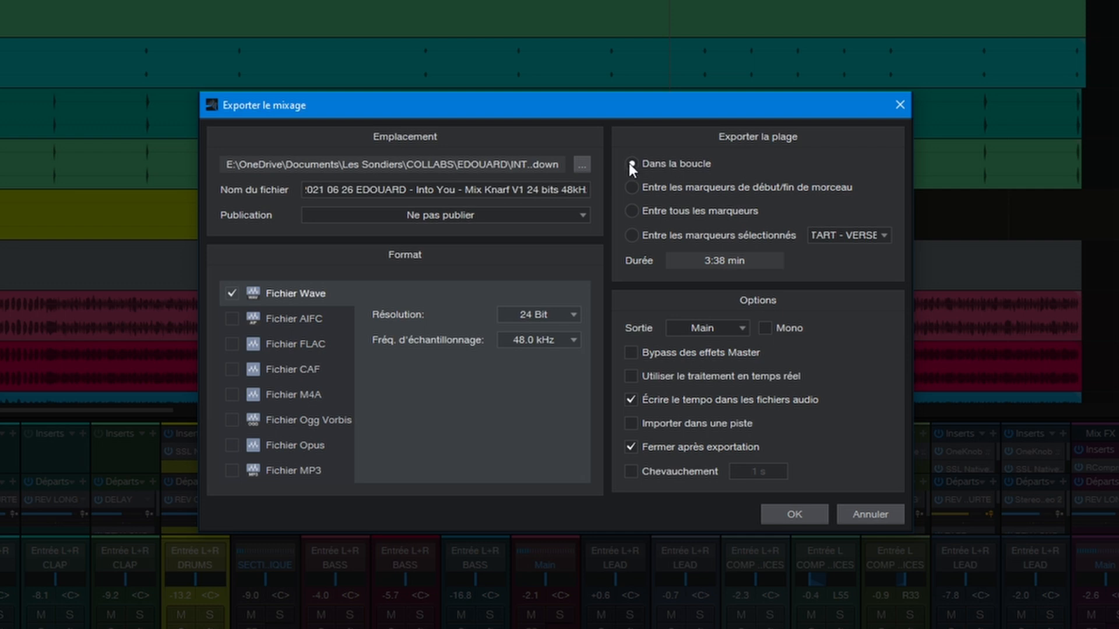
Step: Export the mix between the song's start and end markers using the Main output
{"action": "left_click", "coordinate": [631, 187]}
{"action": "left_click", "coordinate": [735, 329]}
{"action": "left_click", "coordinate": [746, 325]}
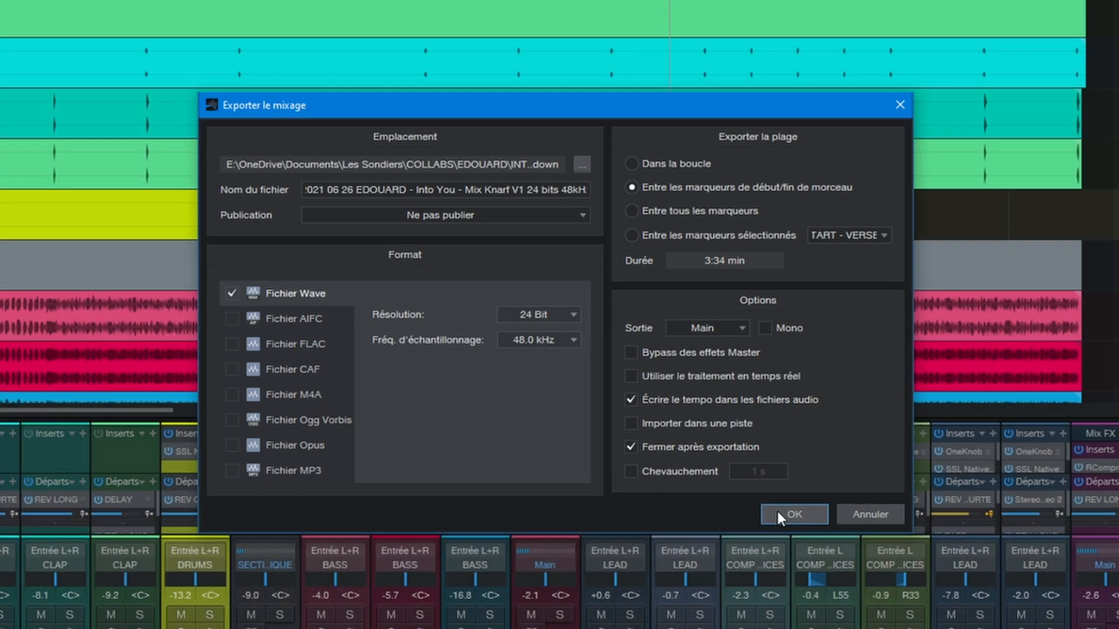
{"action": "left_click", "coordinate": [778, 512]}
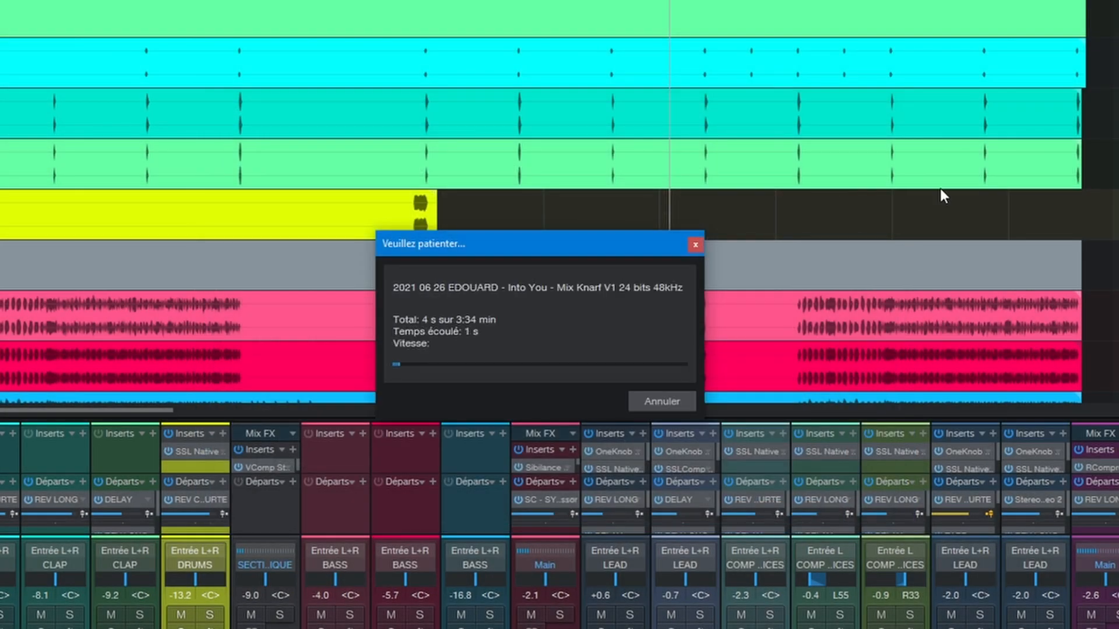